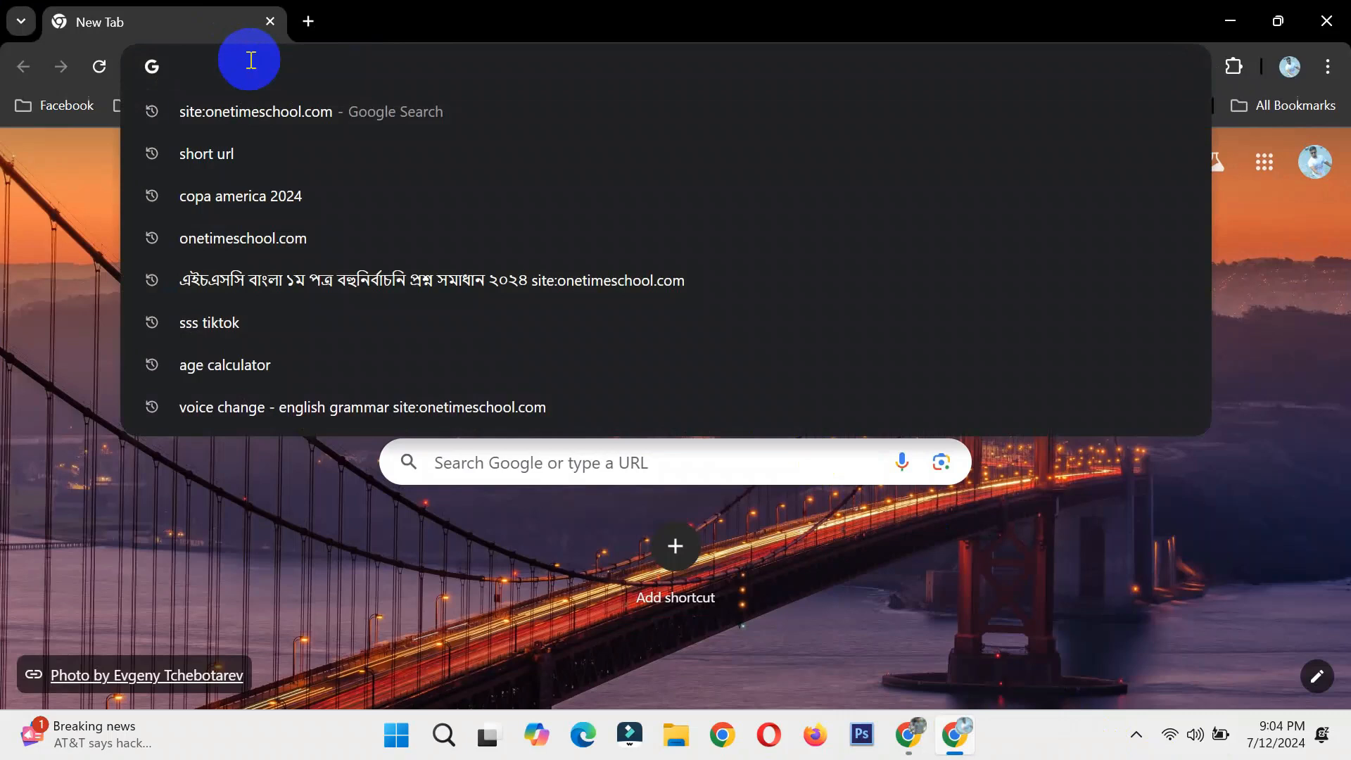
- Open the birth and death registration website at bdris.gov.bd
left_click(40, 232)
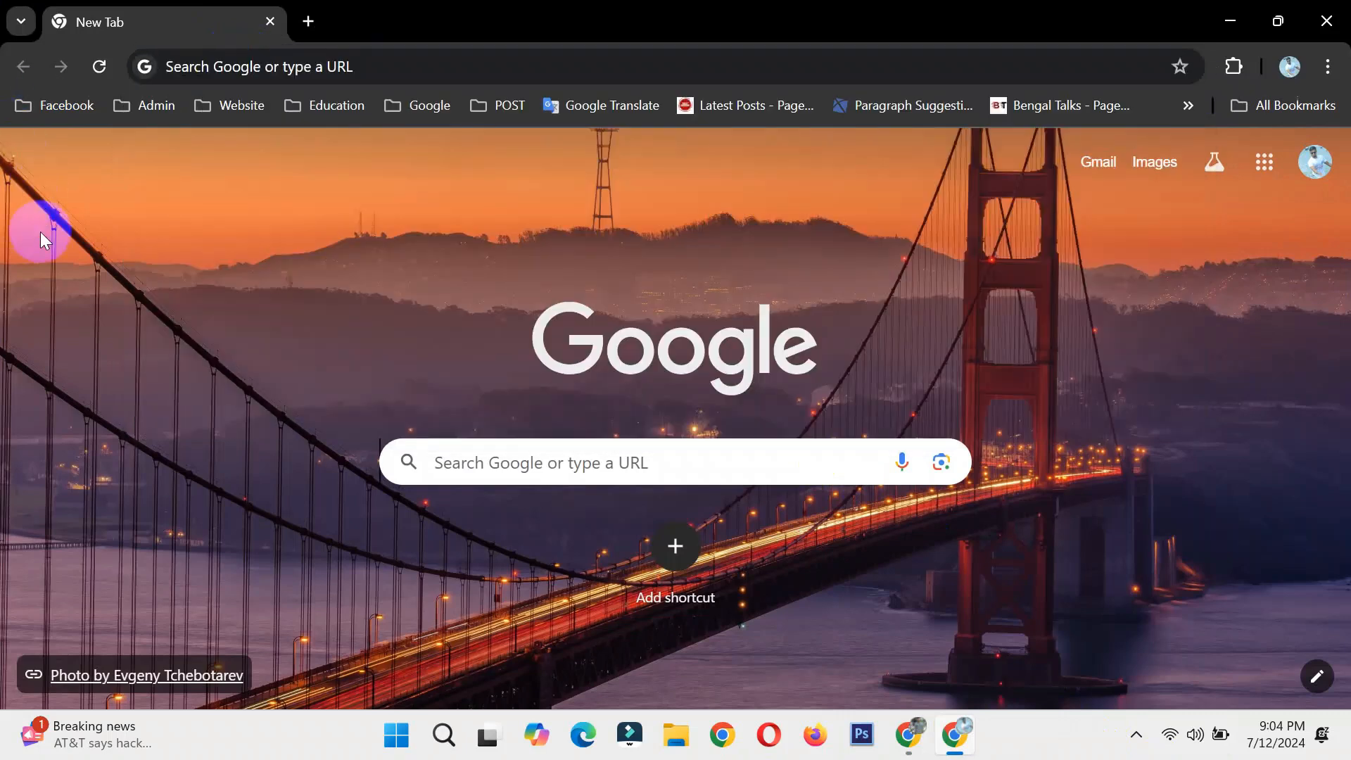
left_click(234, 71)
type("bd")
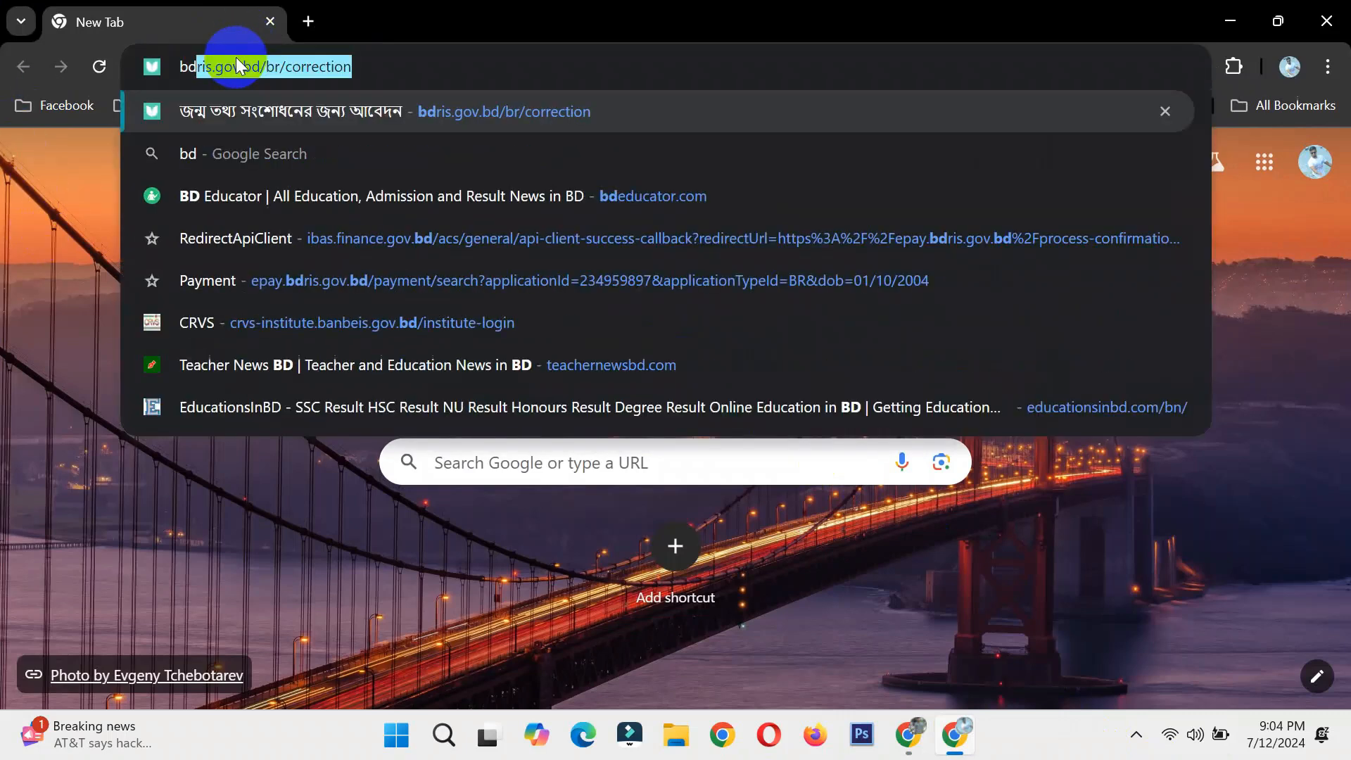
left_click(361, 71)
left_click_drag(361, 71, 272, 83)
key("BackSpace")
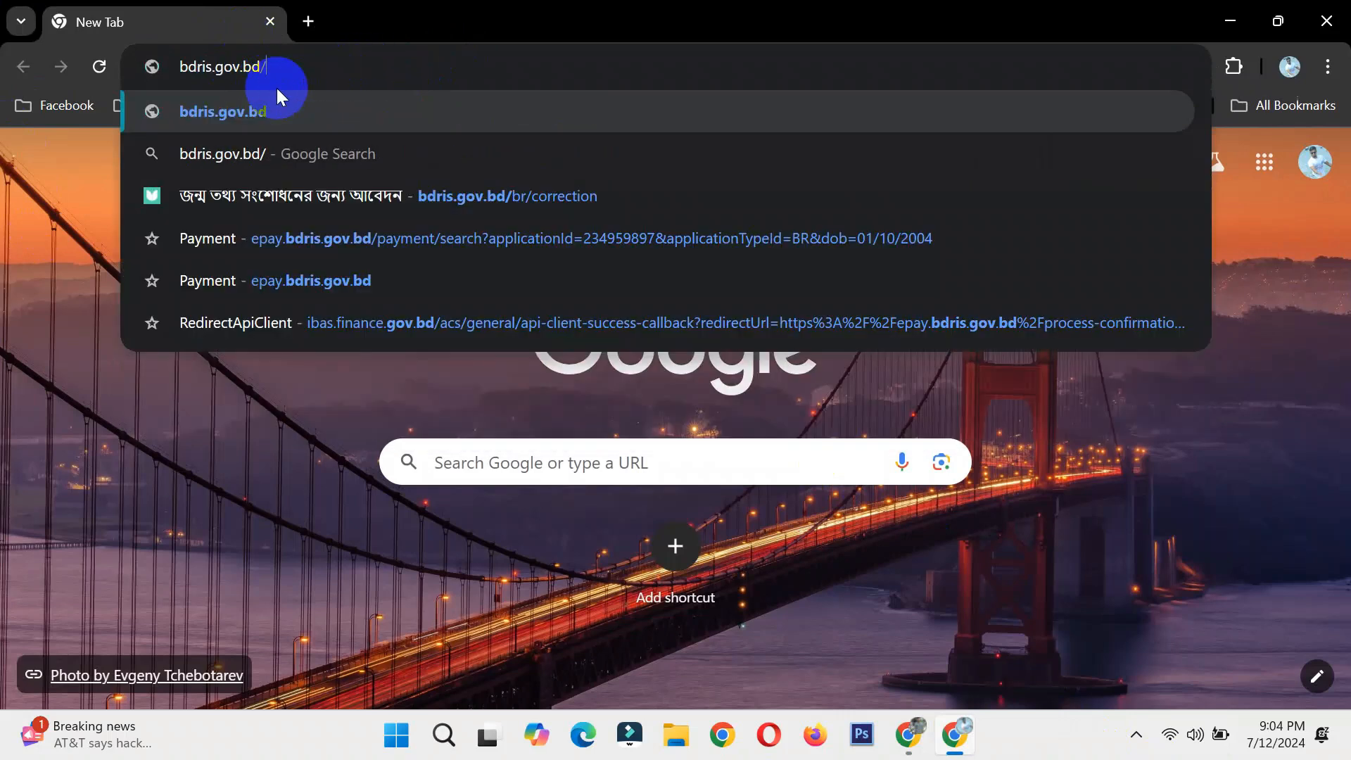
key("Return")
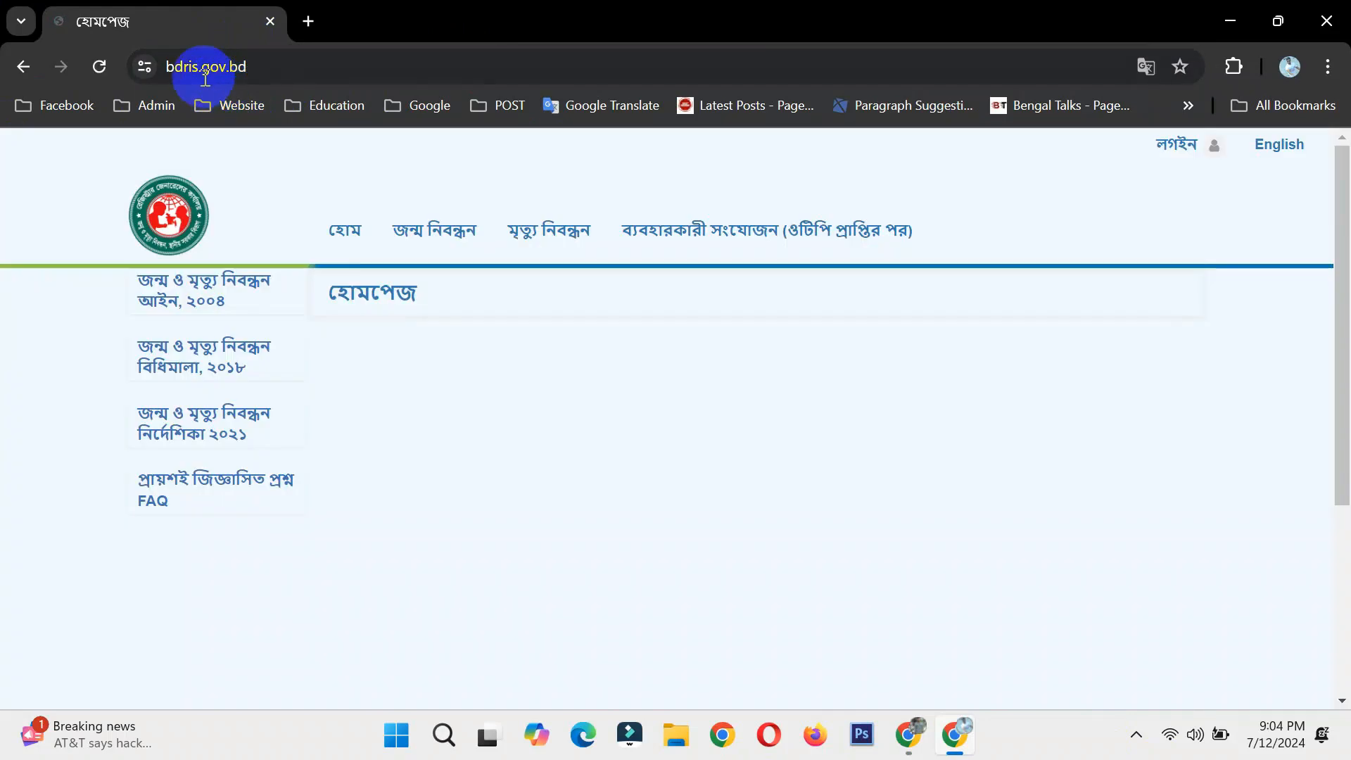
- Start a new birth registration application, choose the permanent address (স্থায়ী ঠিকানা) as the place to apply, and proceed to the form
left_click(442, 251)
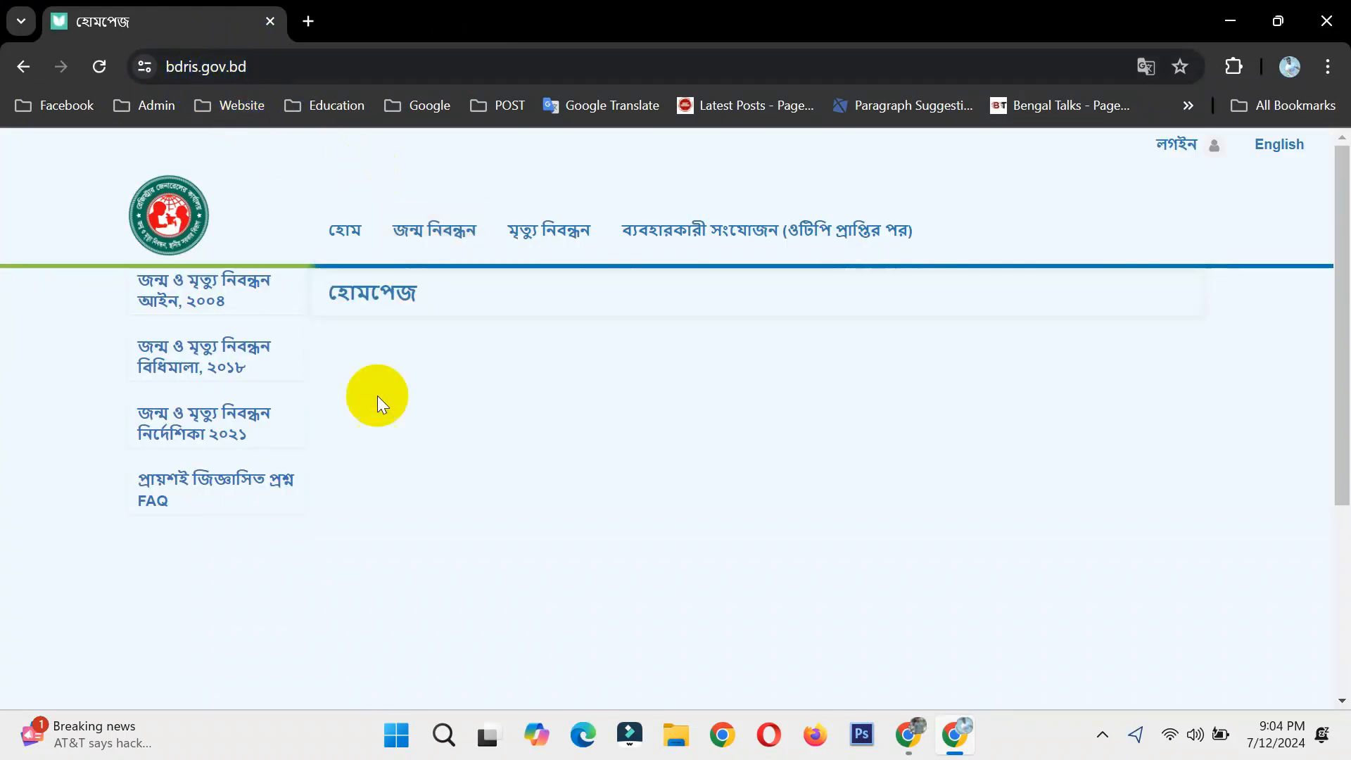
mouse_move(405, 235)
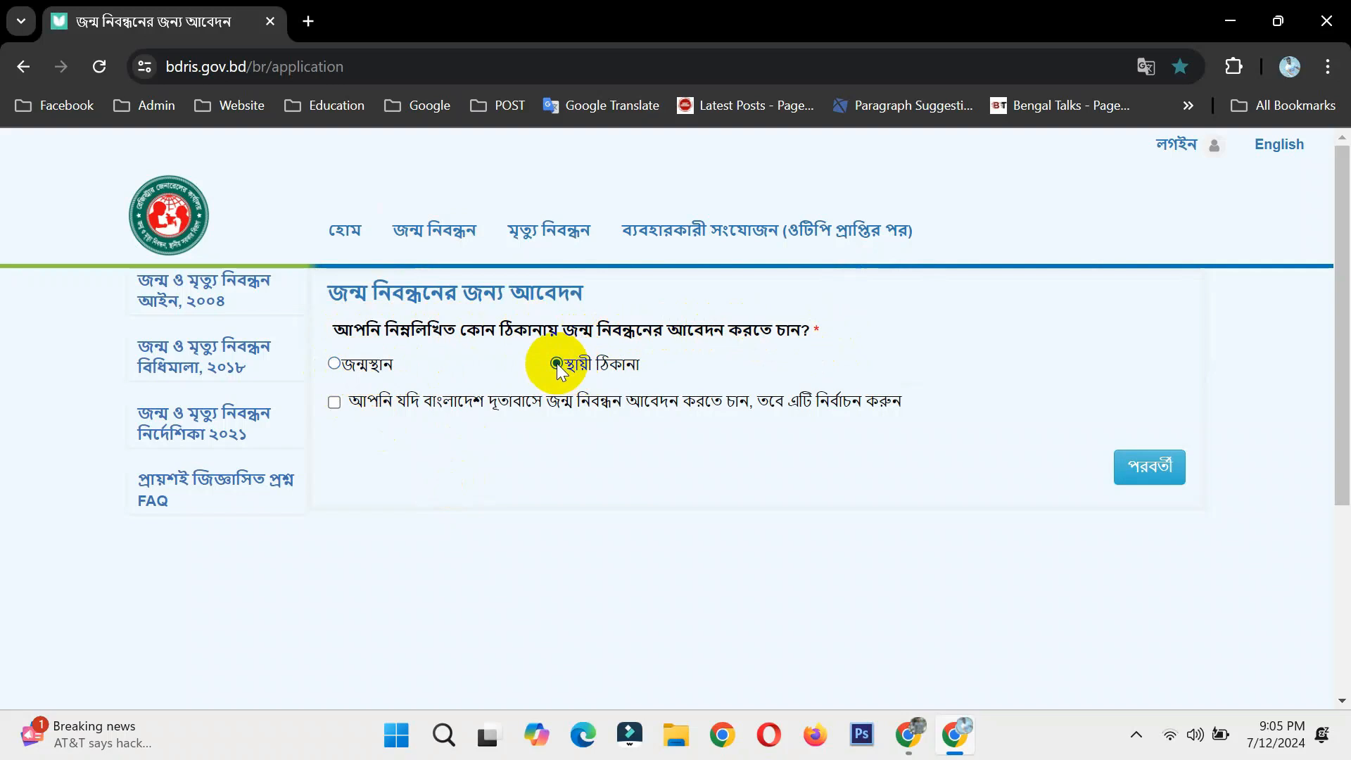
left_click(1140, 468)
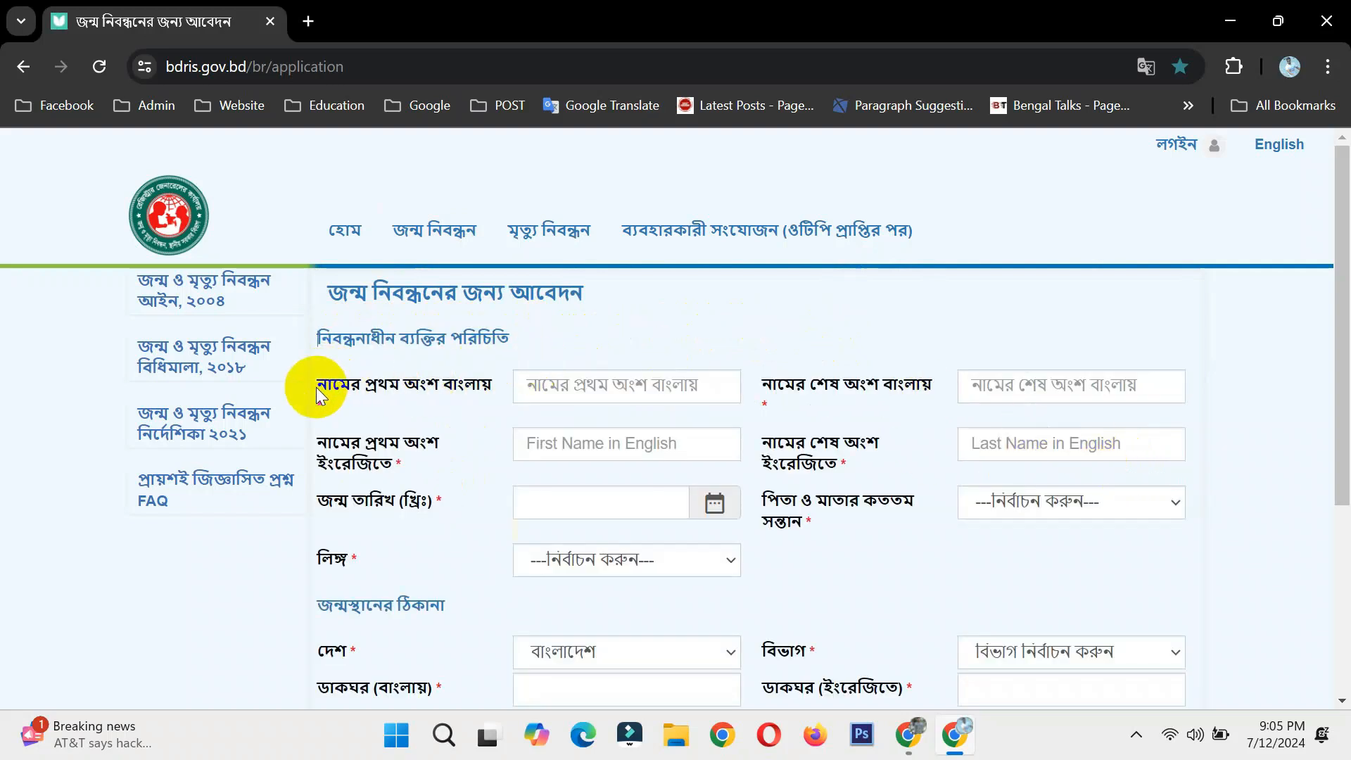
- Examine the first-name and last-name fields in Bangla and English in the applicant's identity section
left_click_drag(318, 388, 471, 384)
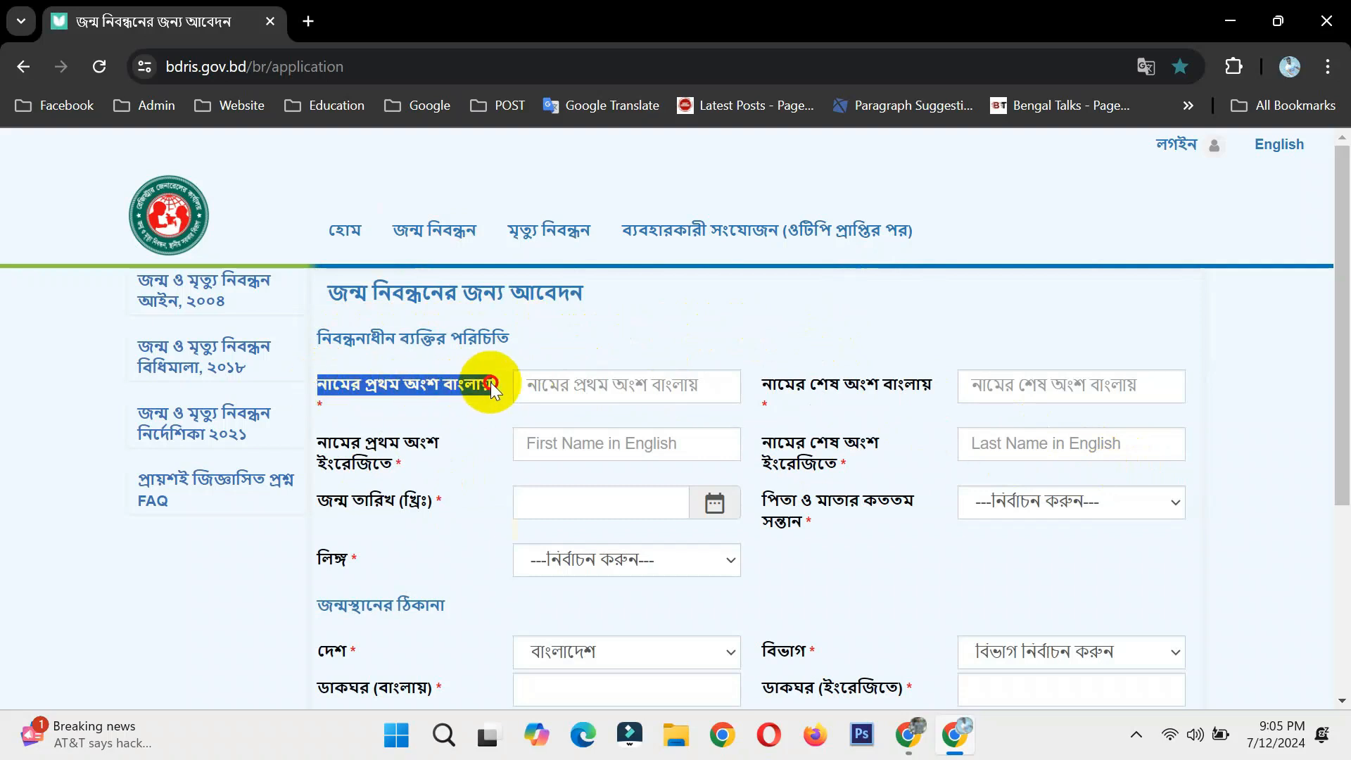
left_click(572, 383)
left_click(627, 337)
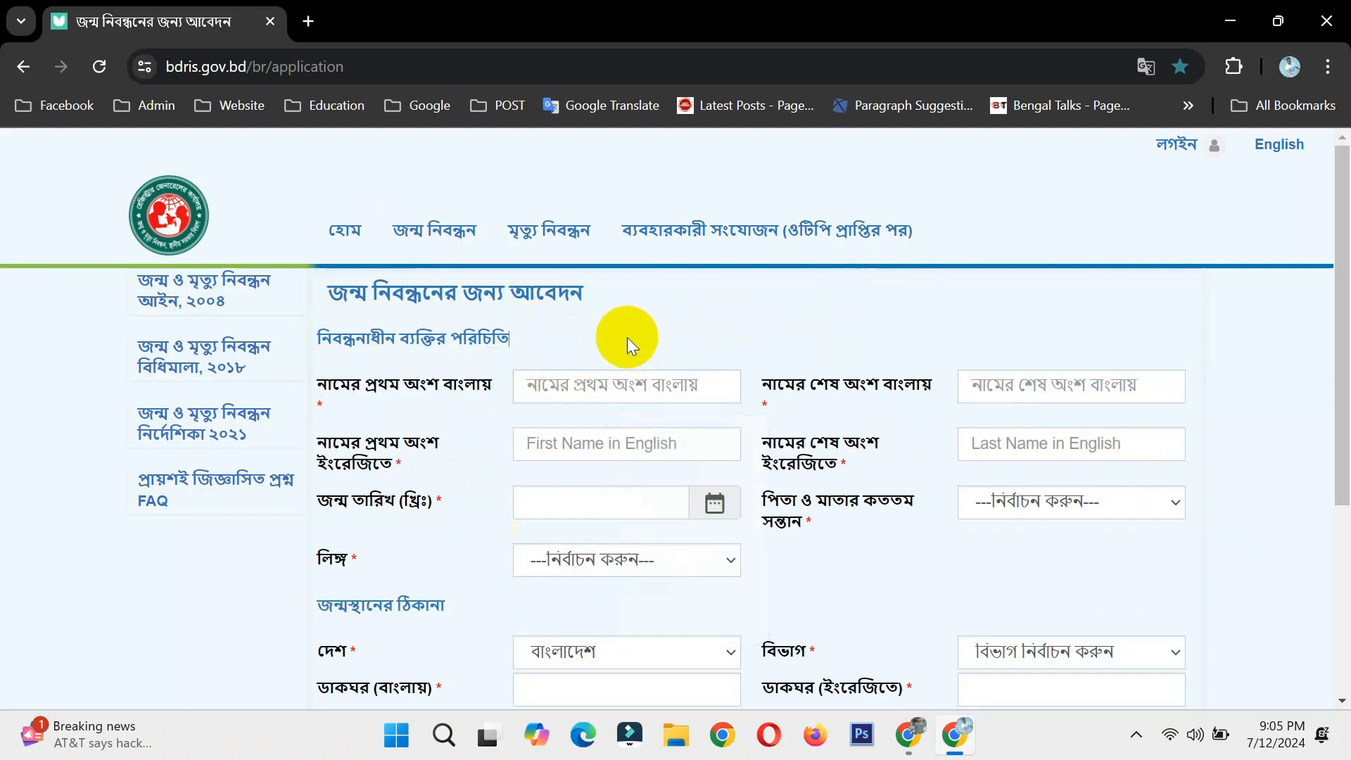
left_click_drag(762, 389, 935, 384)
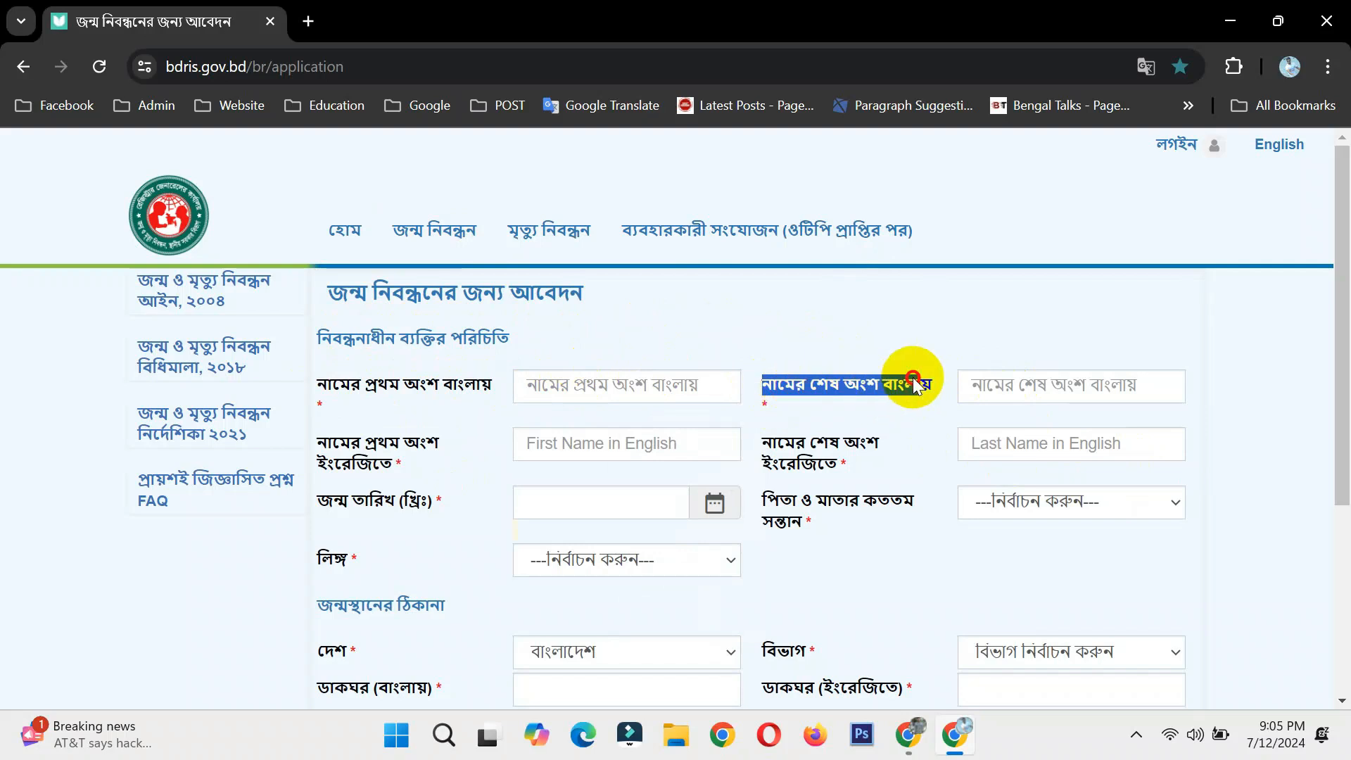
left_click(1019, 386)
left_click(836, 430)
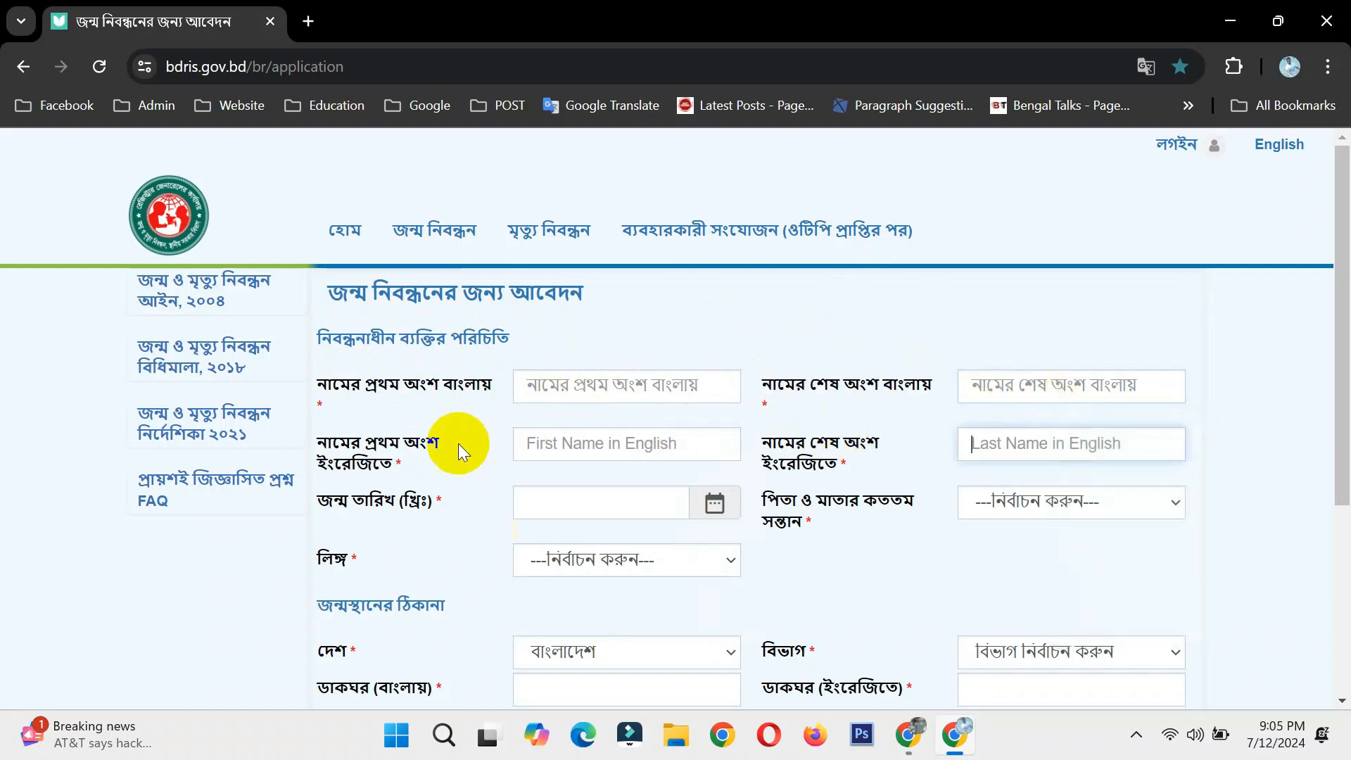
left_click_drag(313, 438, 353, 454)
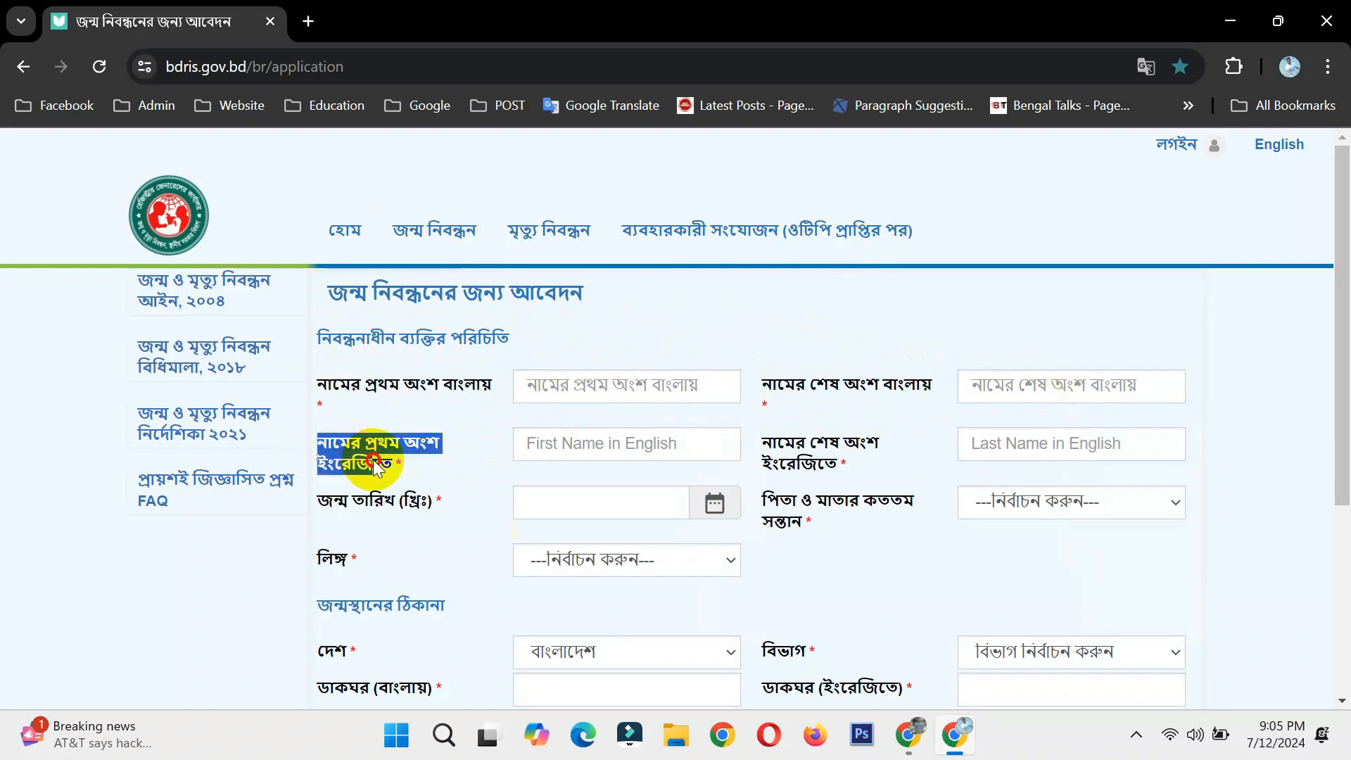
left_click(595, 444)
left_click(429, 439)
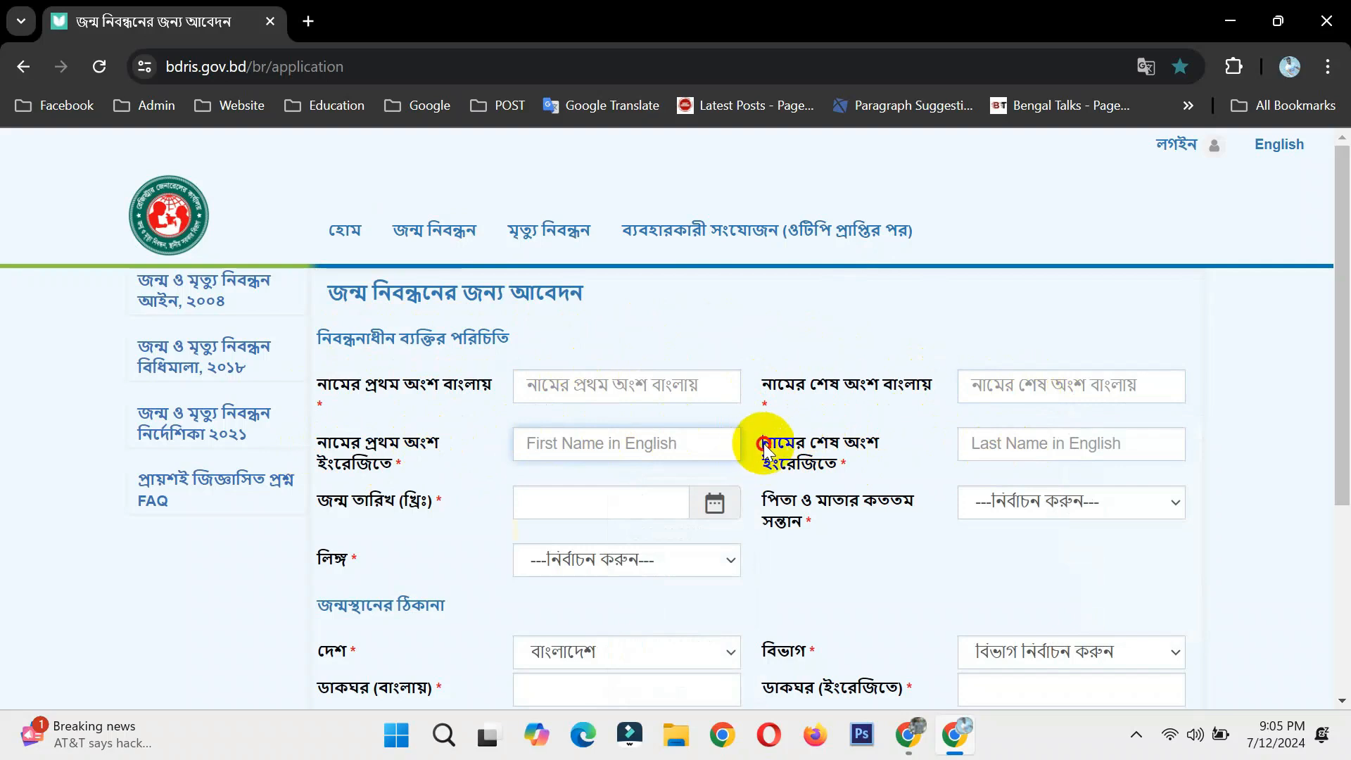
left_click_drag(761, 441, 836, 466)
left_click(981, 444)
left_click(871, 443)
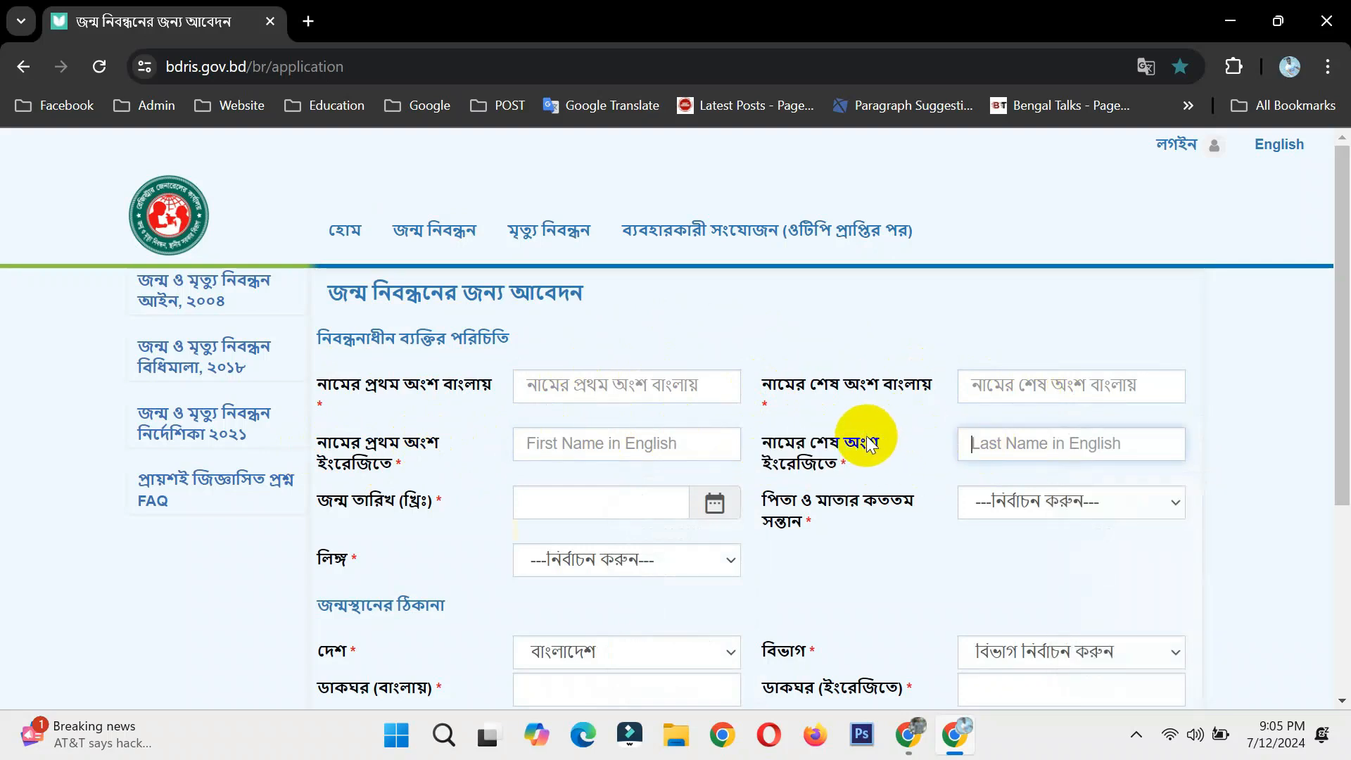
- Review the date of birth field and the available options for the child's birth order and gender
left_click(548, 511)
left_click(796, 538)
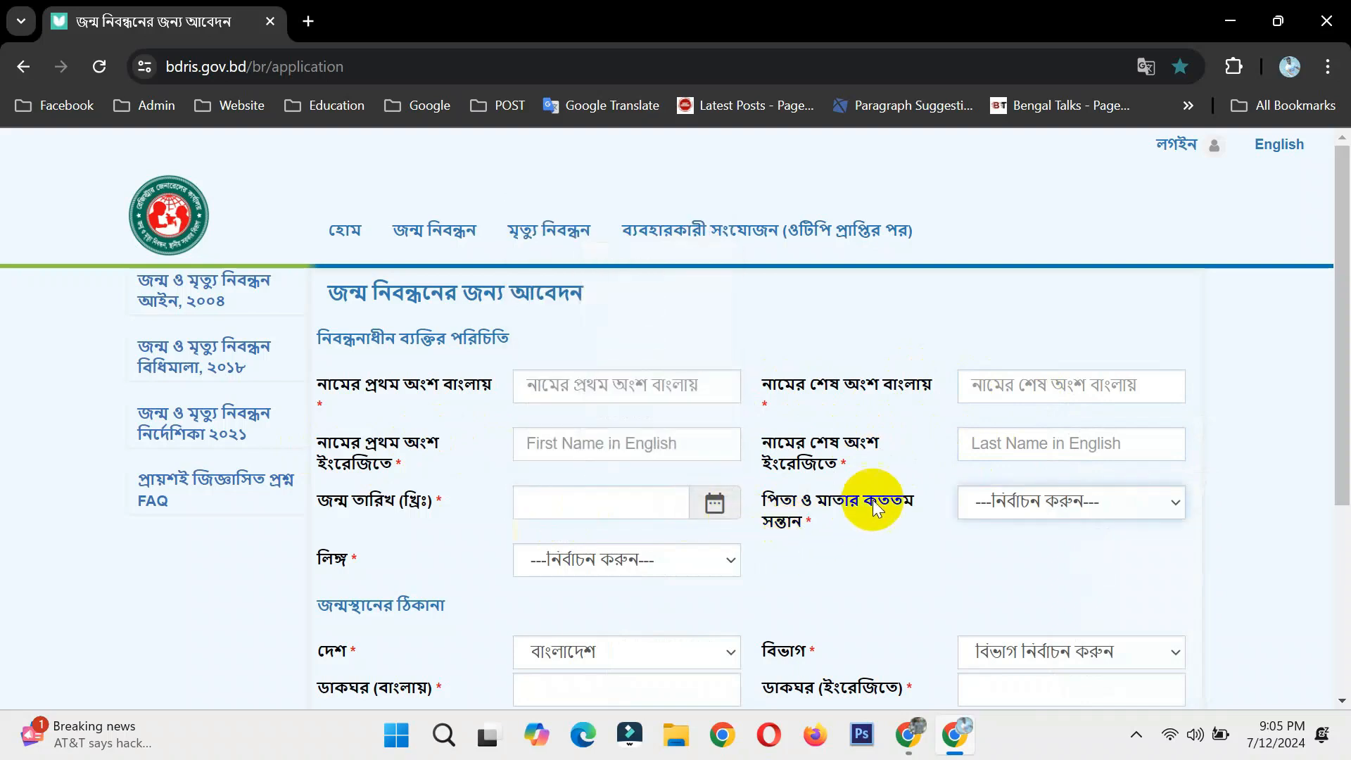
left_click(988, 501)
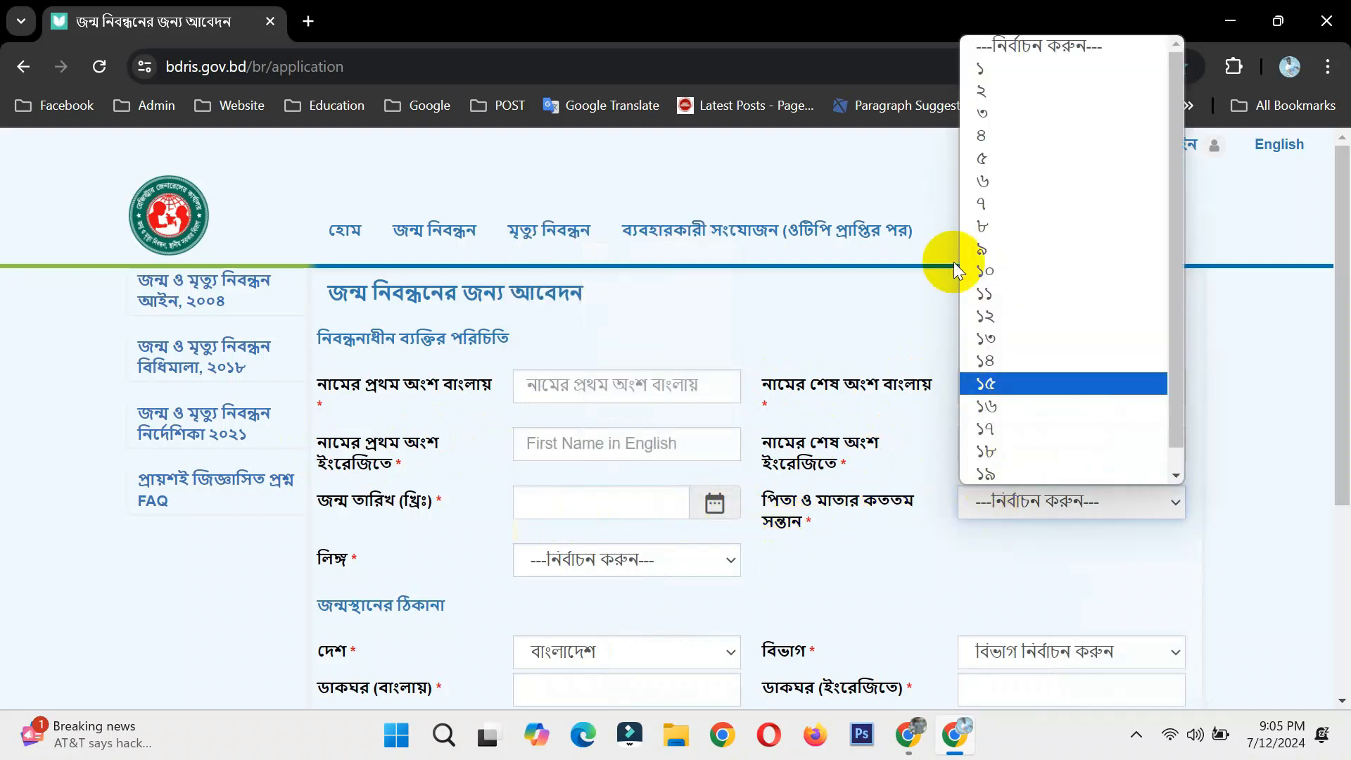
left_click(849, 569)
left_click(631, 563)
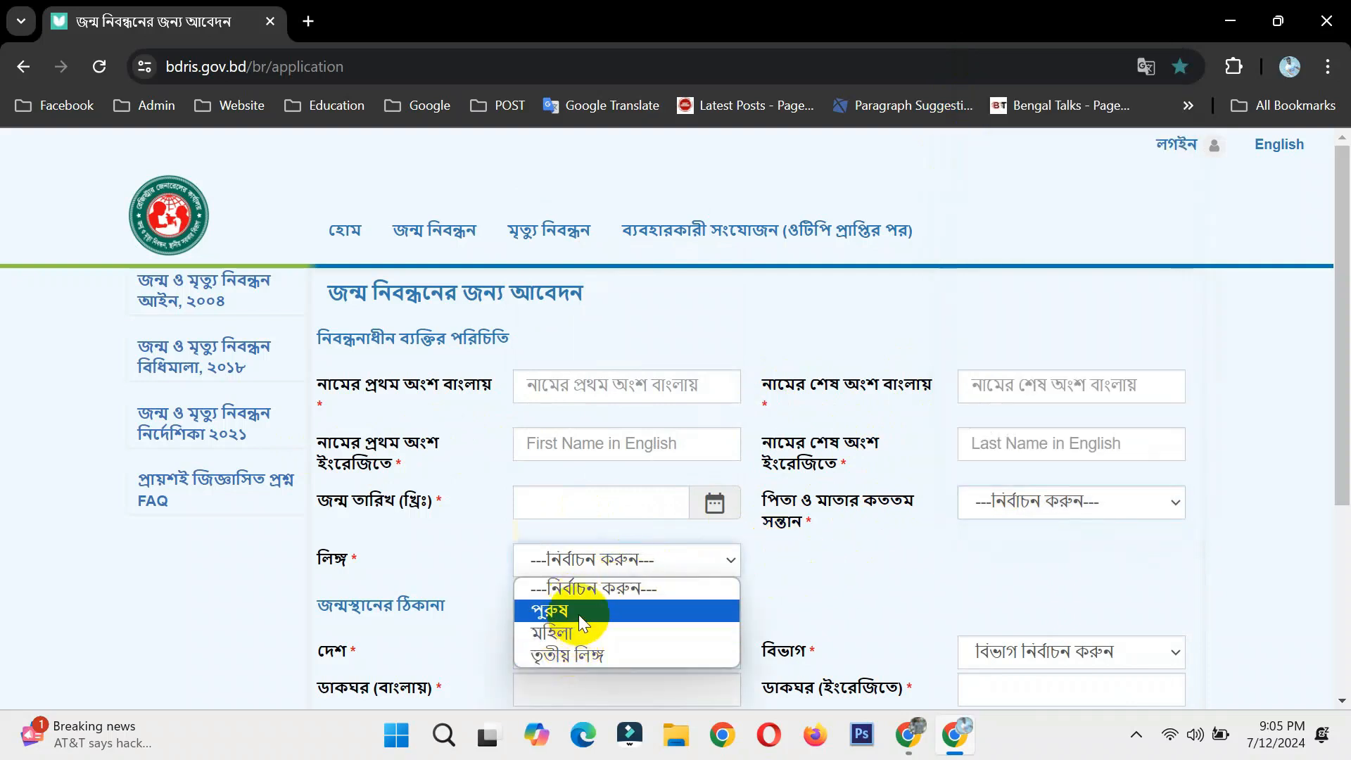
left_click(801, 603)
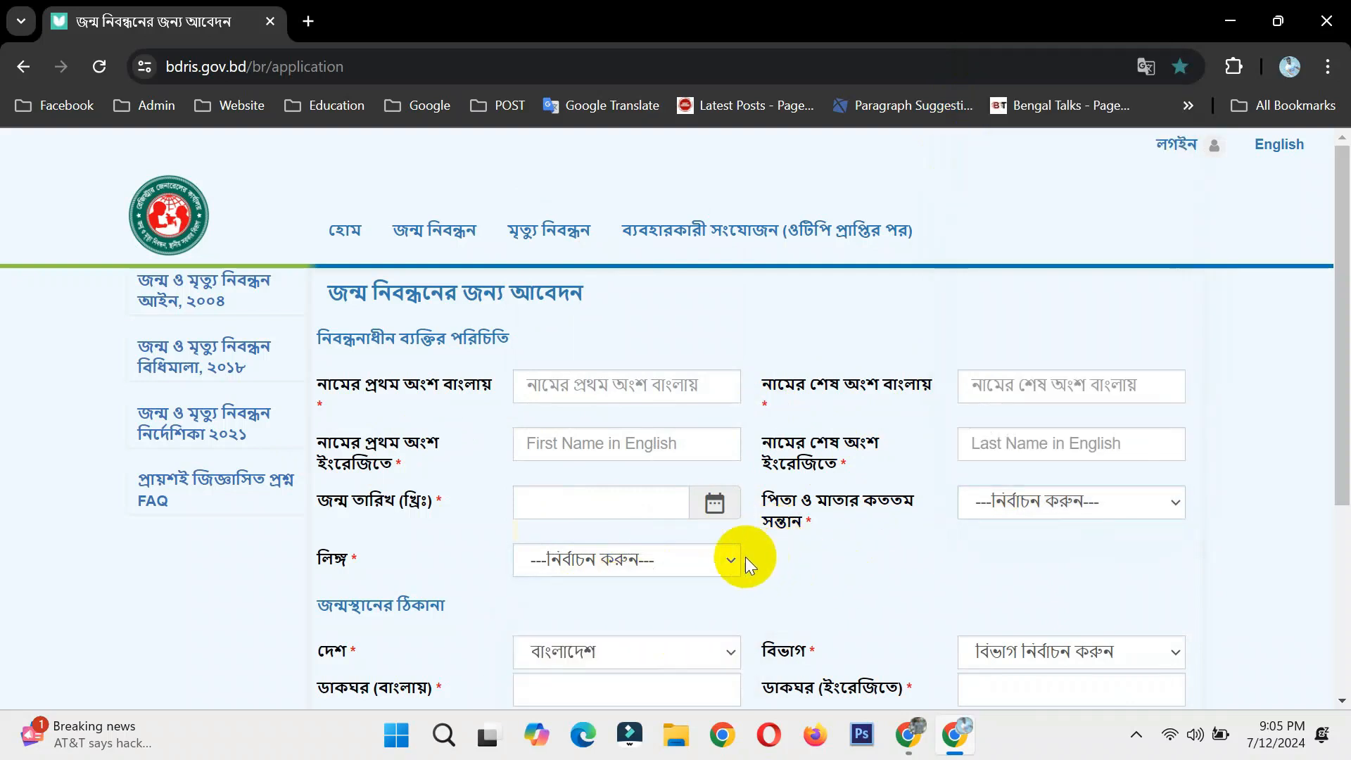
- Set the birthplace division to খুলনা বিভাগ, the district to নড়াইল and the upazila to নড়াইল সদর
scroll(746, 556, "down", 4)
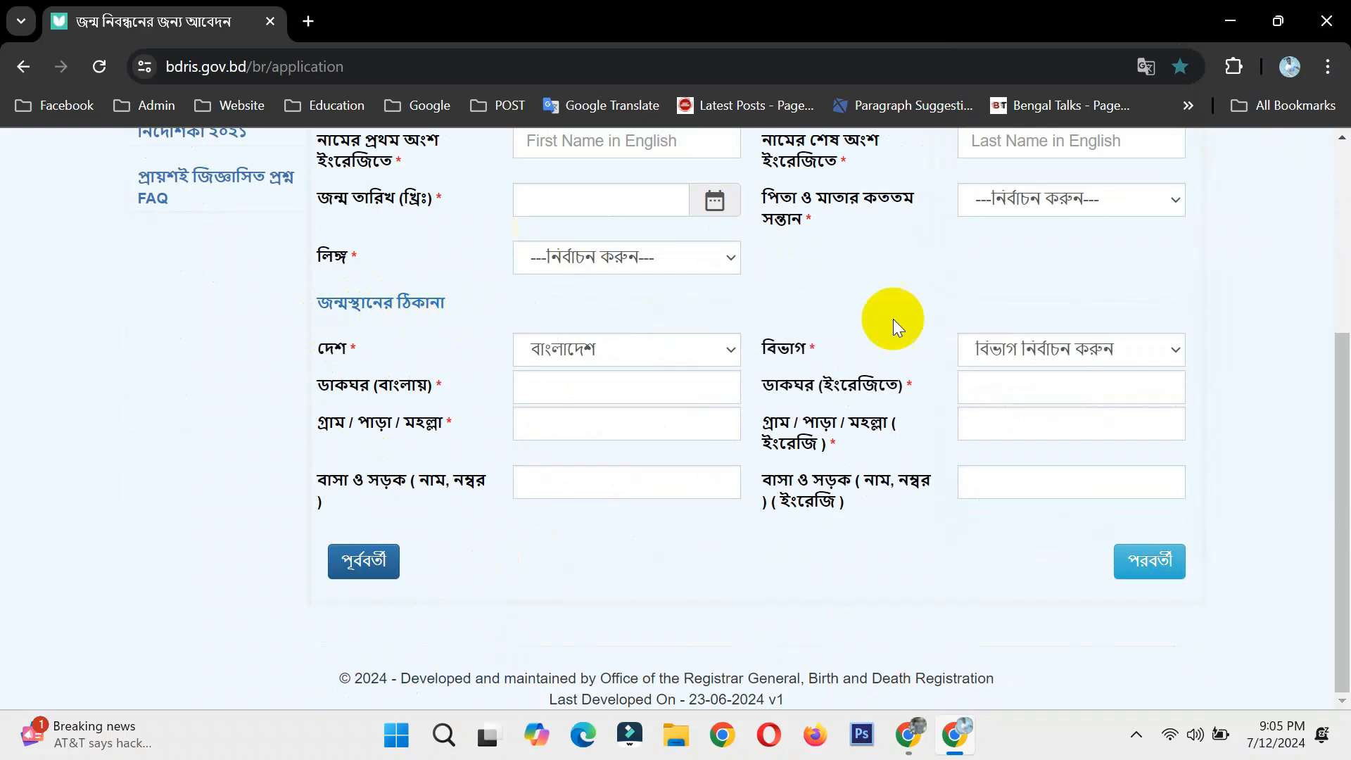
left_click(1054, 347)
left_click(1051, 470)
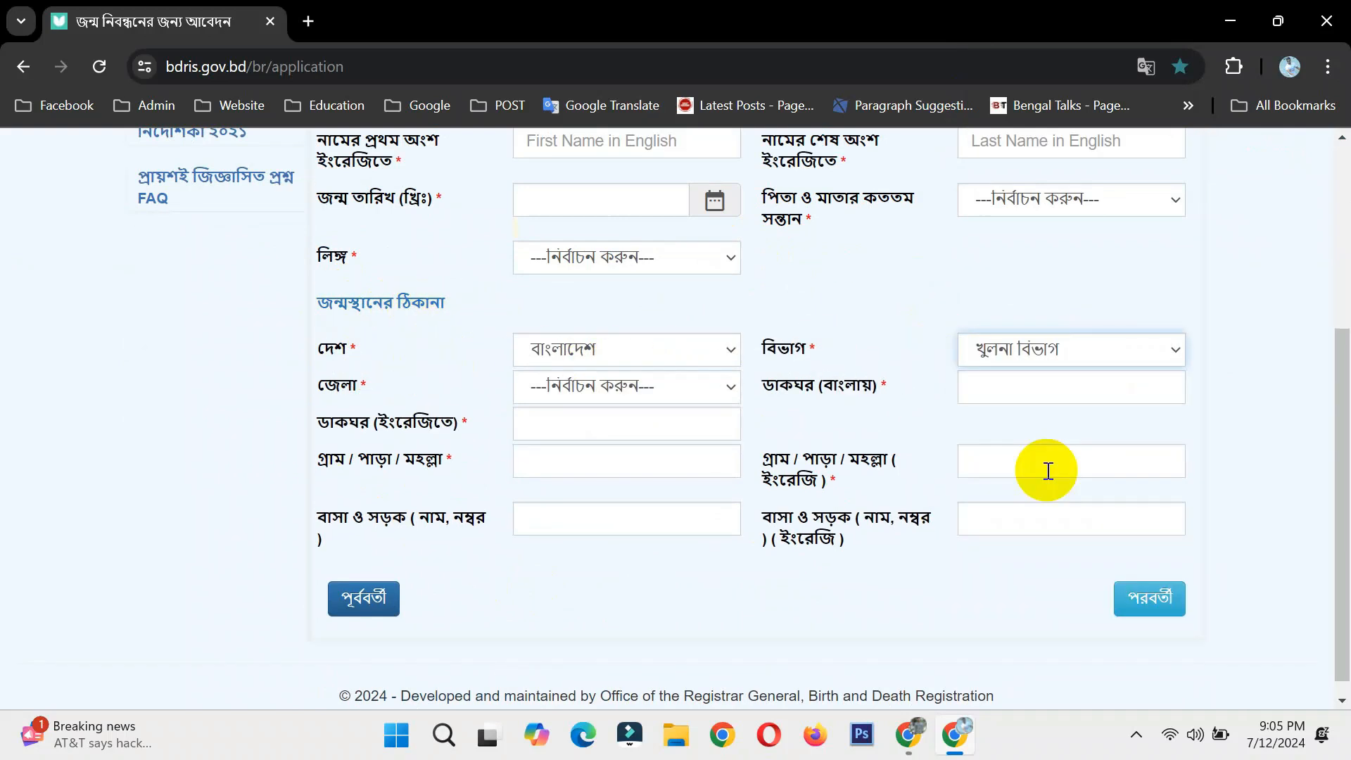
scroll(669, 371, "down", 1)
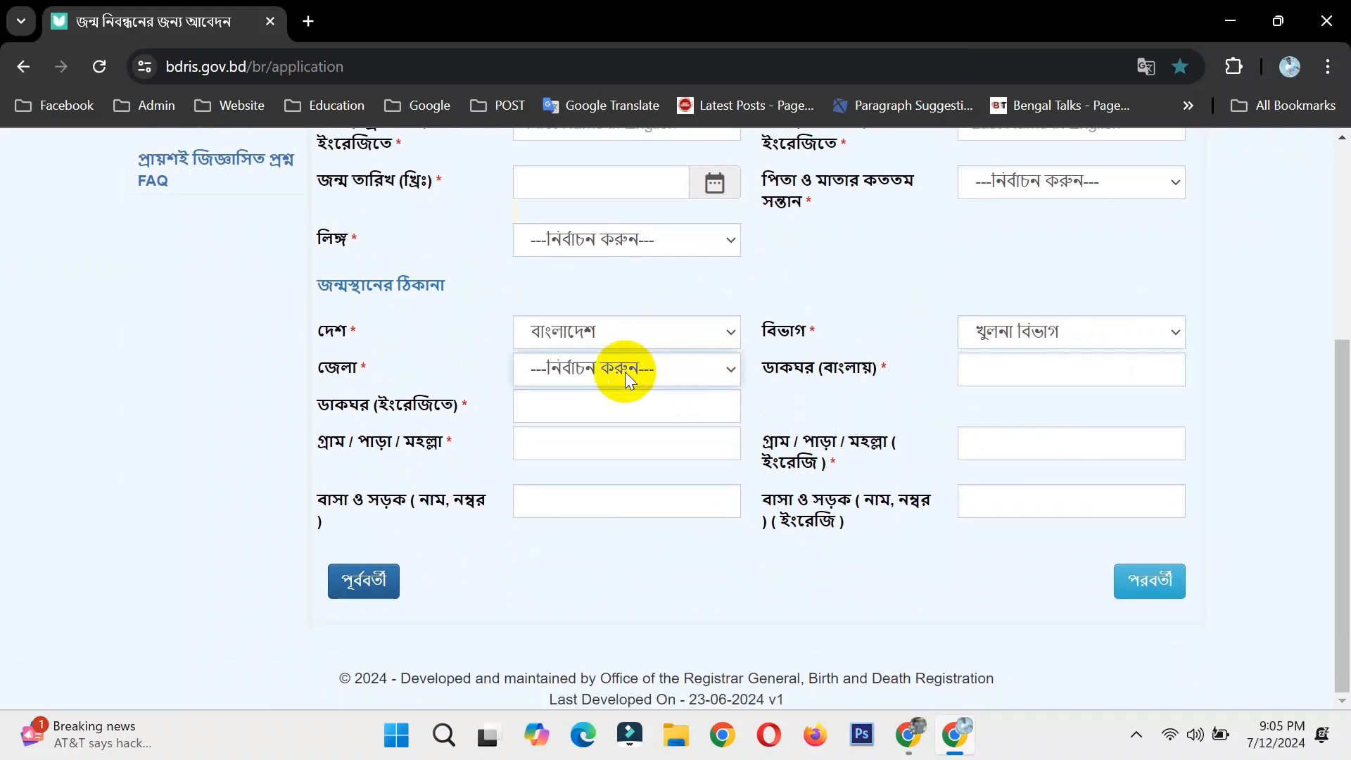
left_click(570, 364)
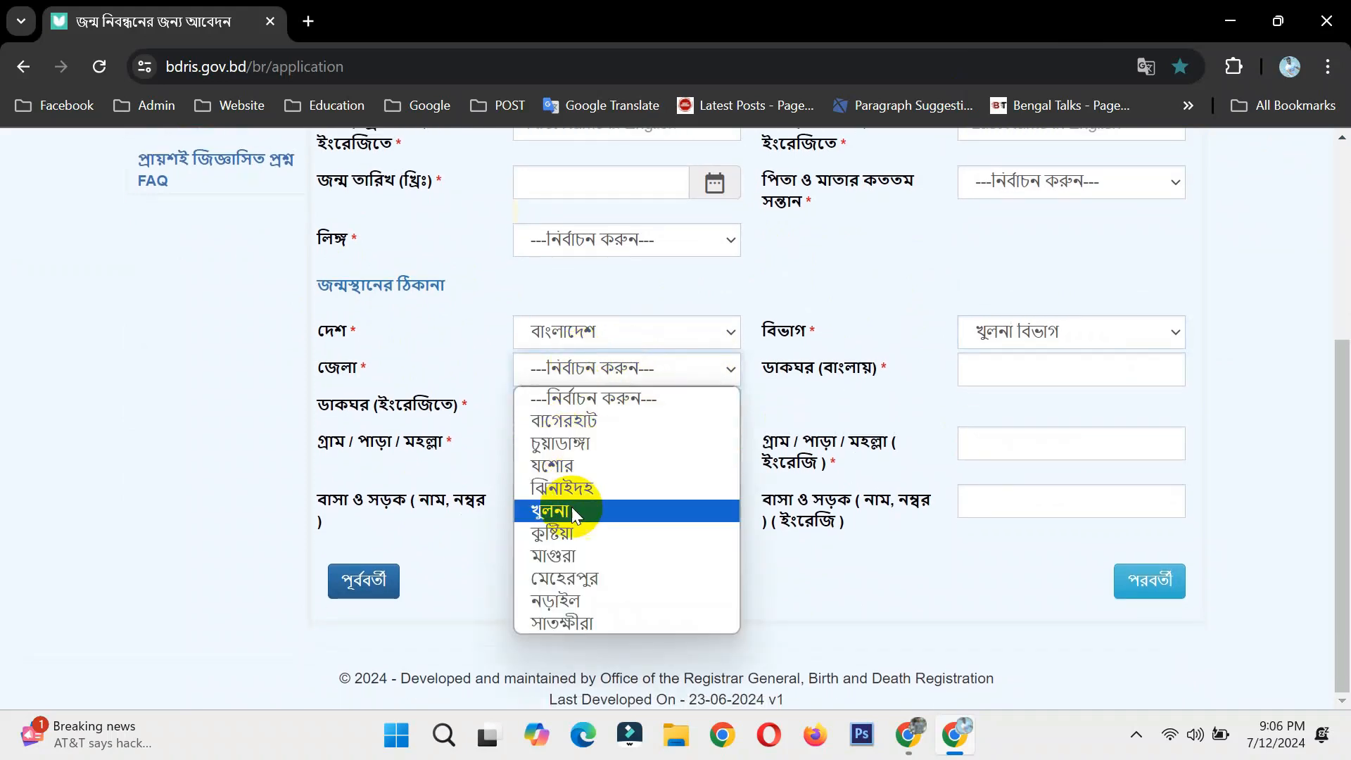
left_click(556, 600)
left_click(1020, 373)
left_click(1020, 464)
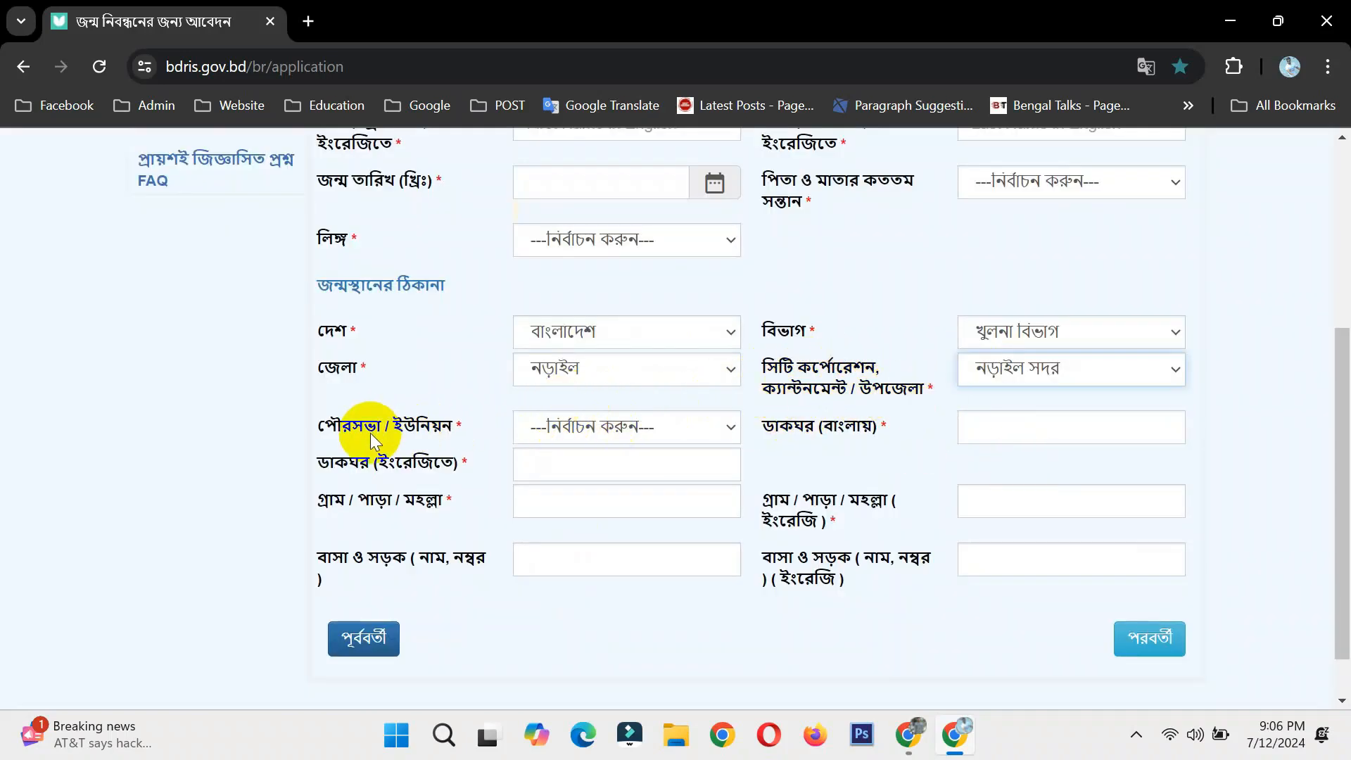
- Set the birthplace union to মাইজপাড়া and the ward to ১. মাগুরা
left_click(598, 427)
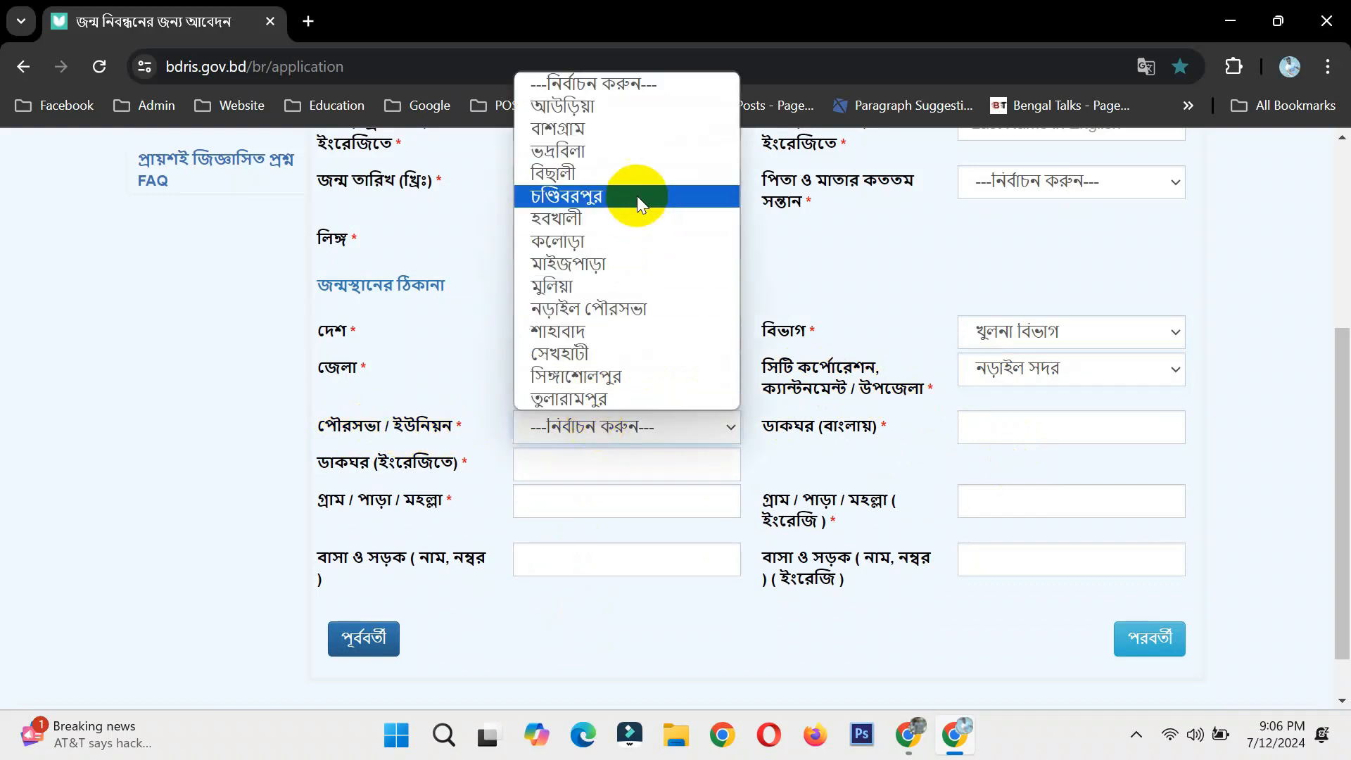
left_click(604, 267)
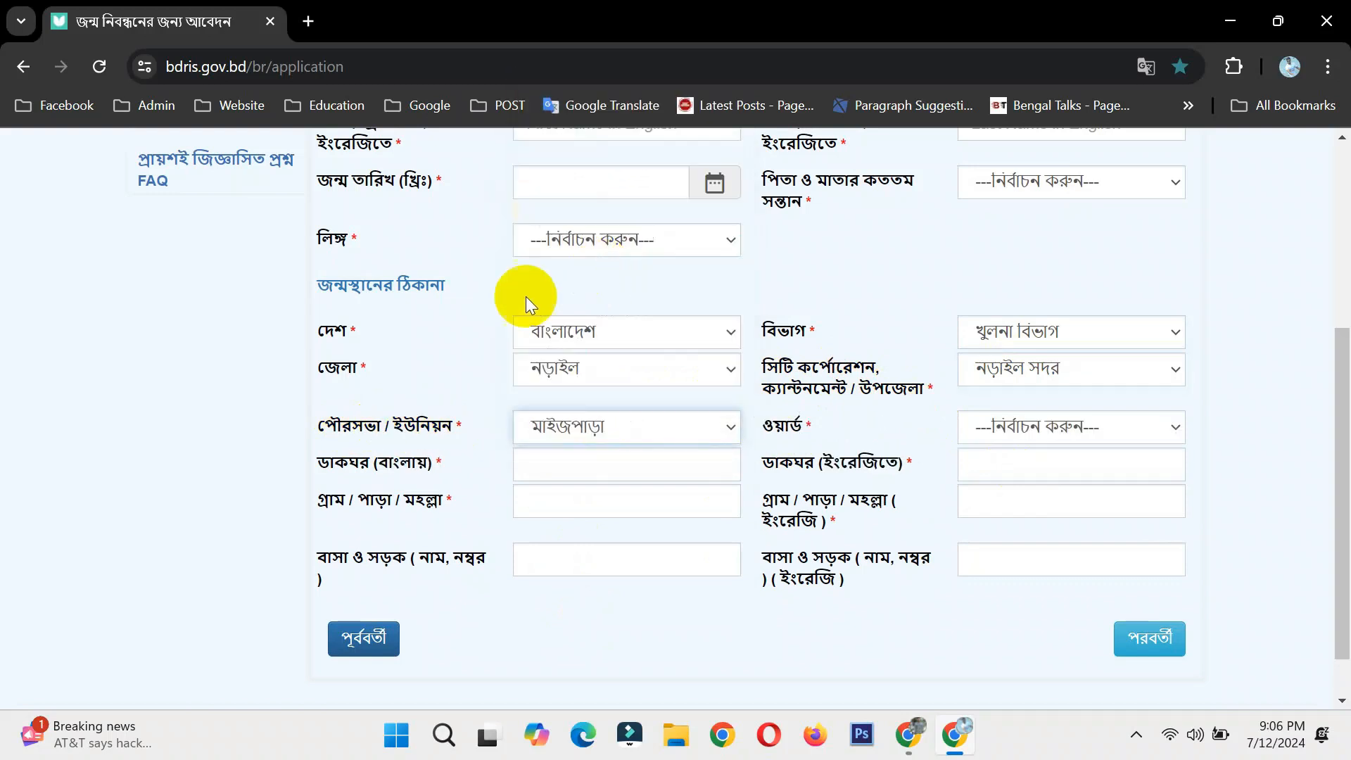
left_click(999, 427)
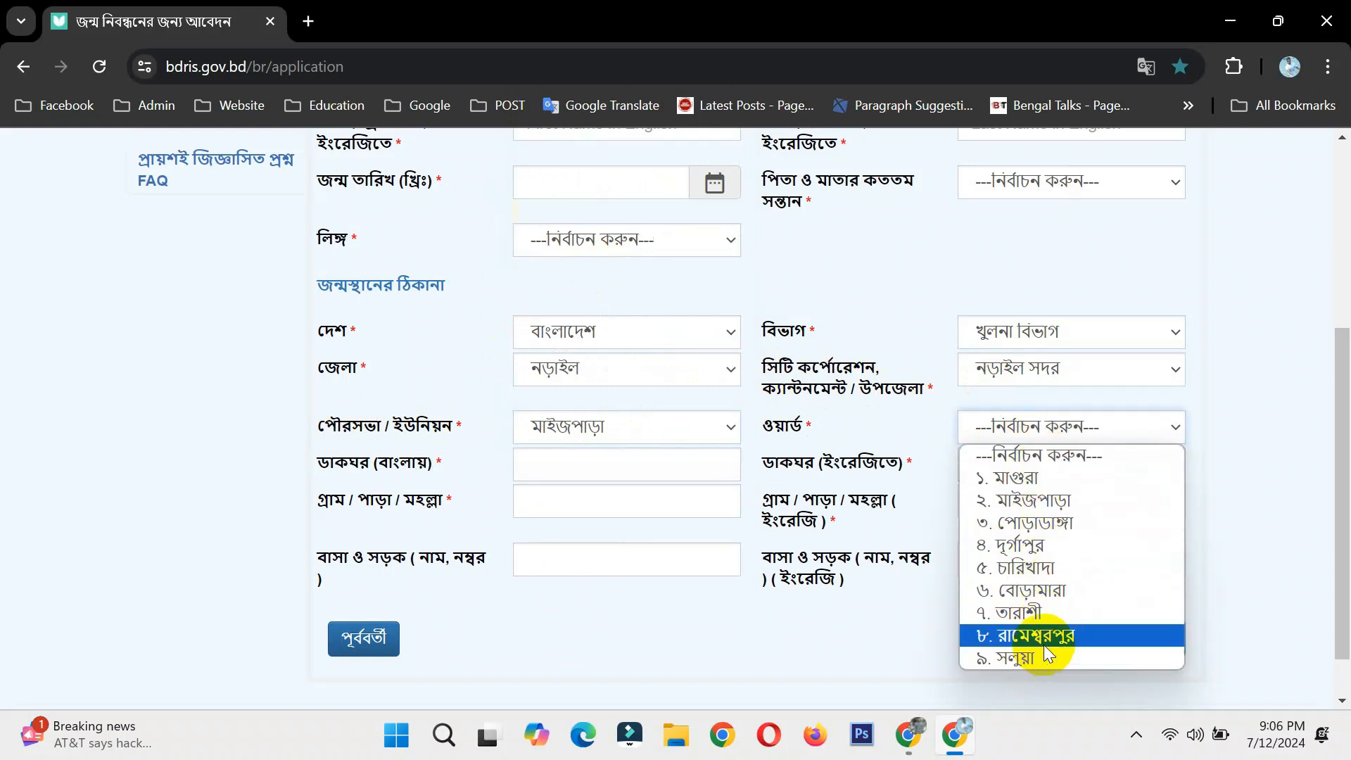
left_click(1043, 501)
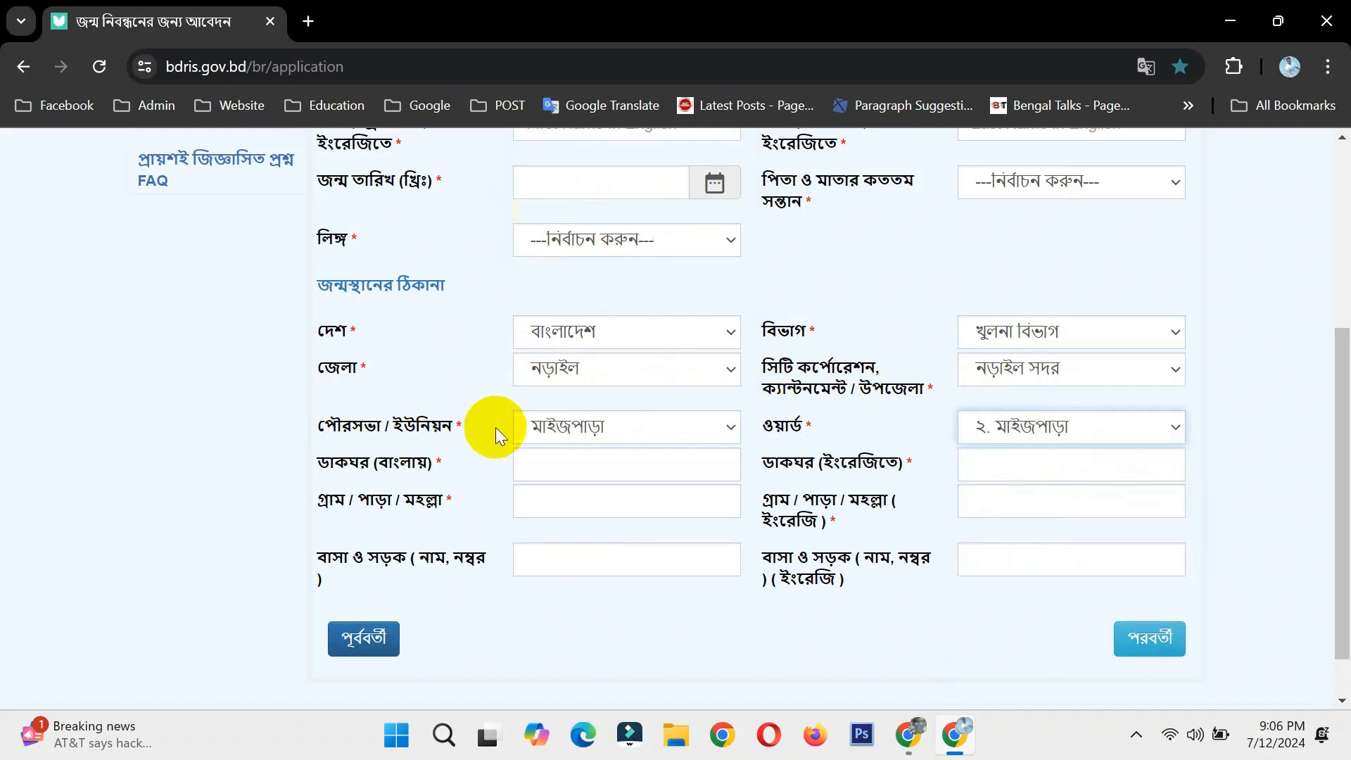
left_click(1075, 435)
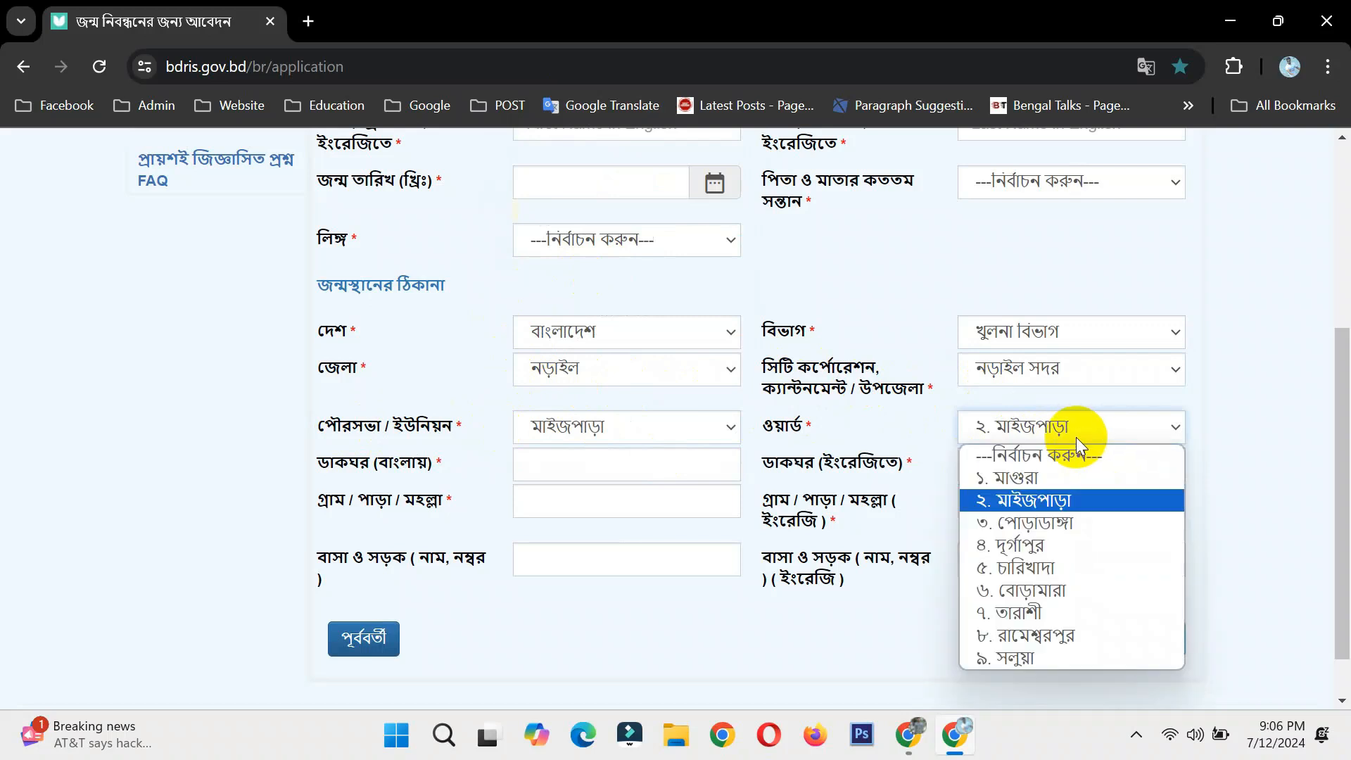
left_click(1032, 480)
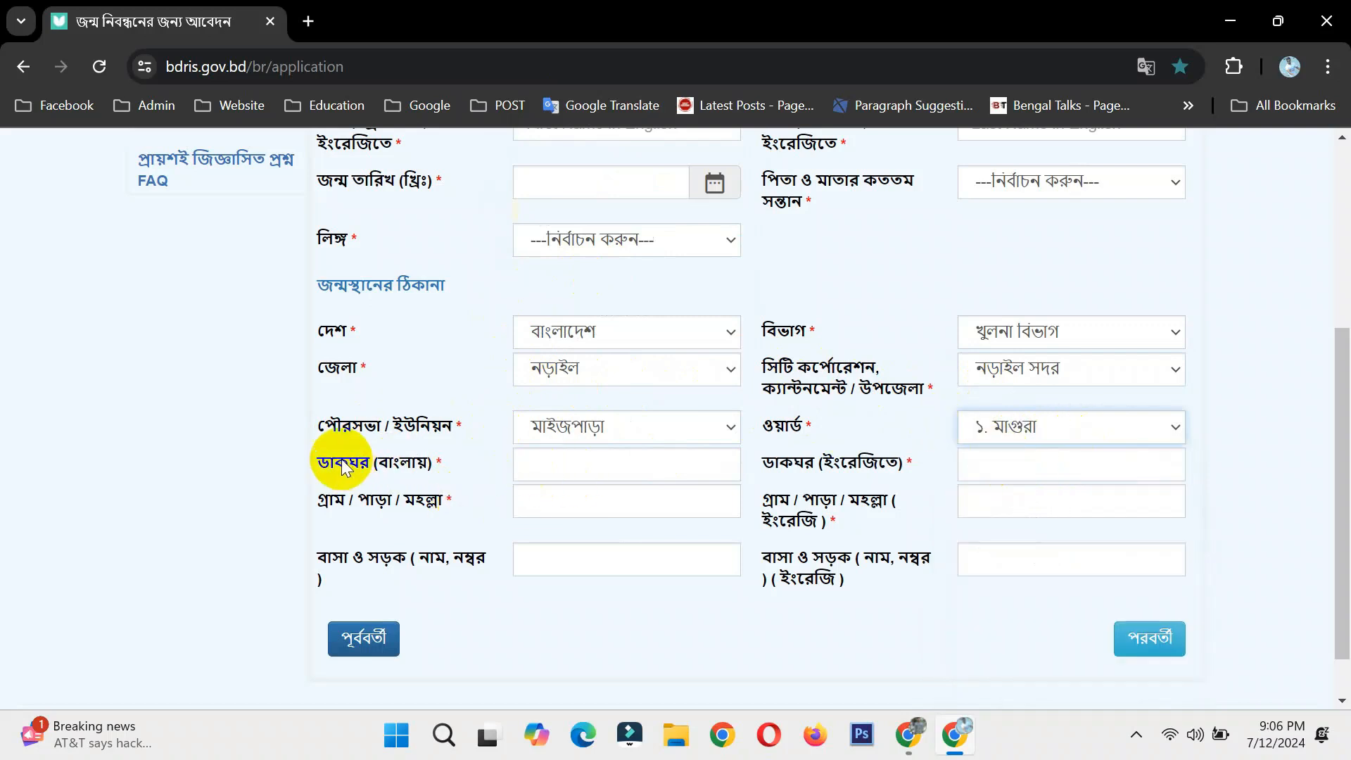
- Review the birthplace post office, village and house/road fields in both Bangla and English
left_click(539, 462)
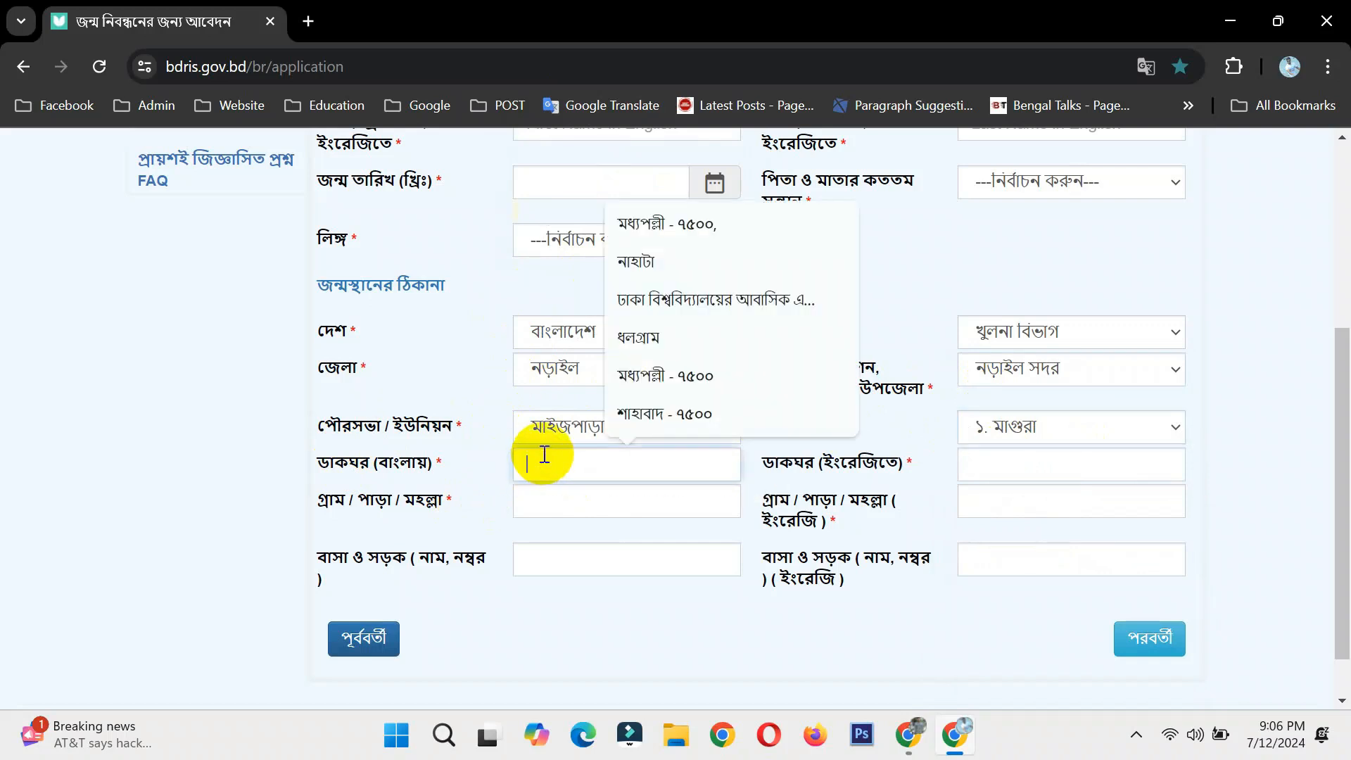
left_click(1011, 474)
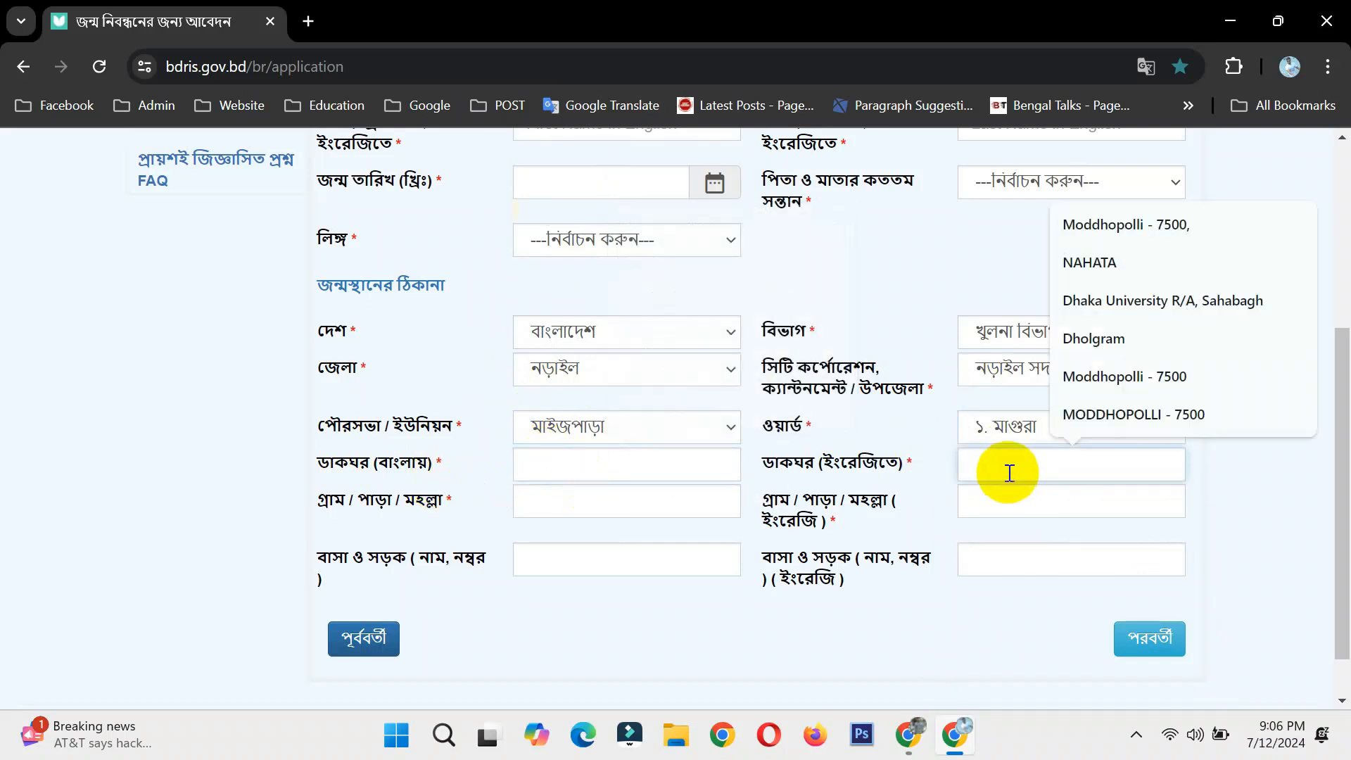
left_click(853, 470)
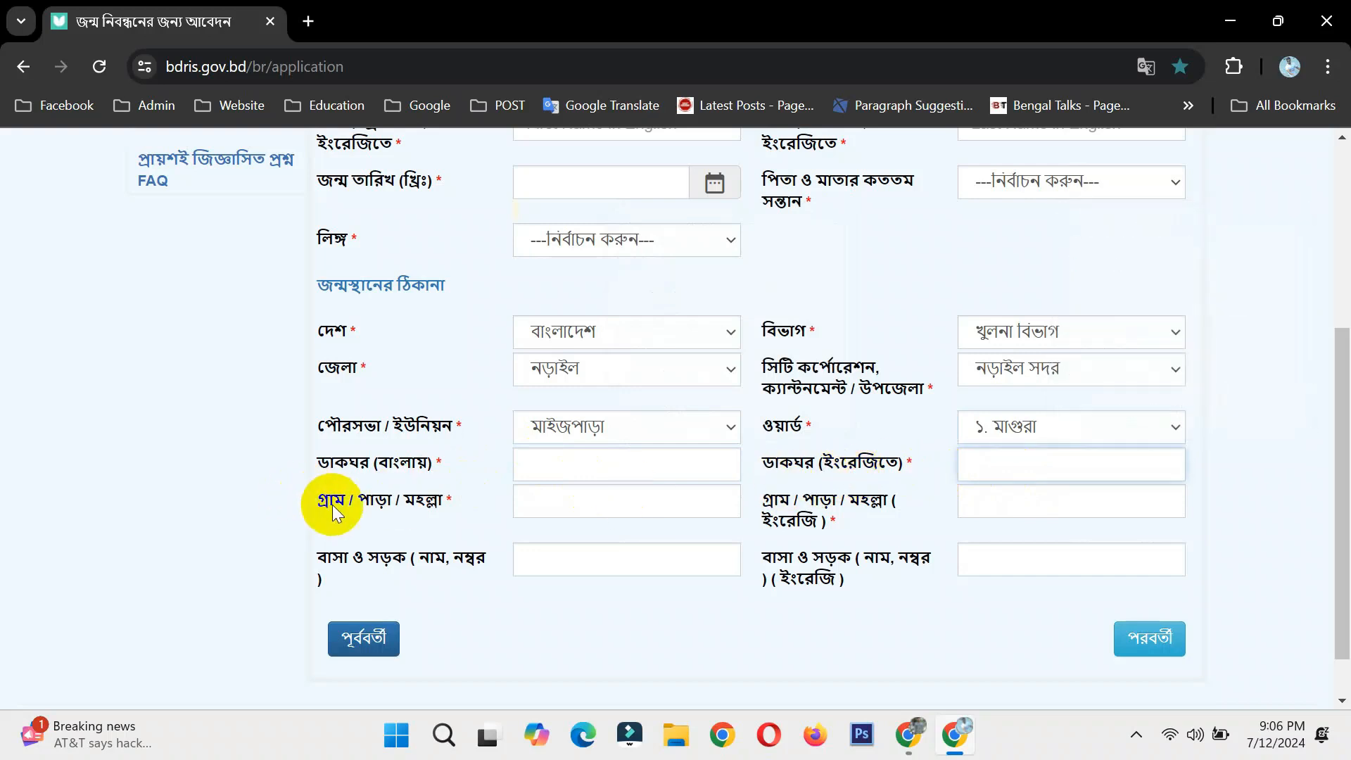
left_click(550, 505)
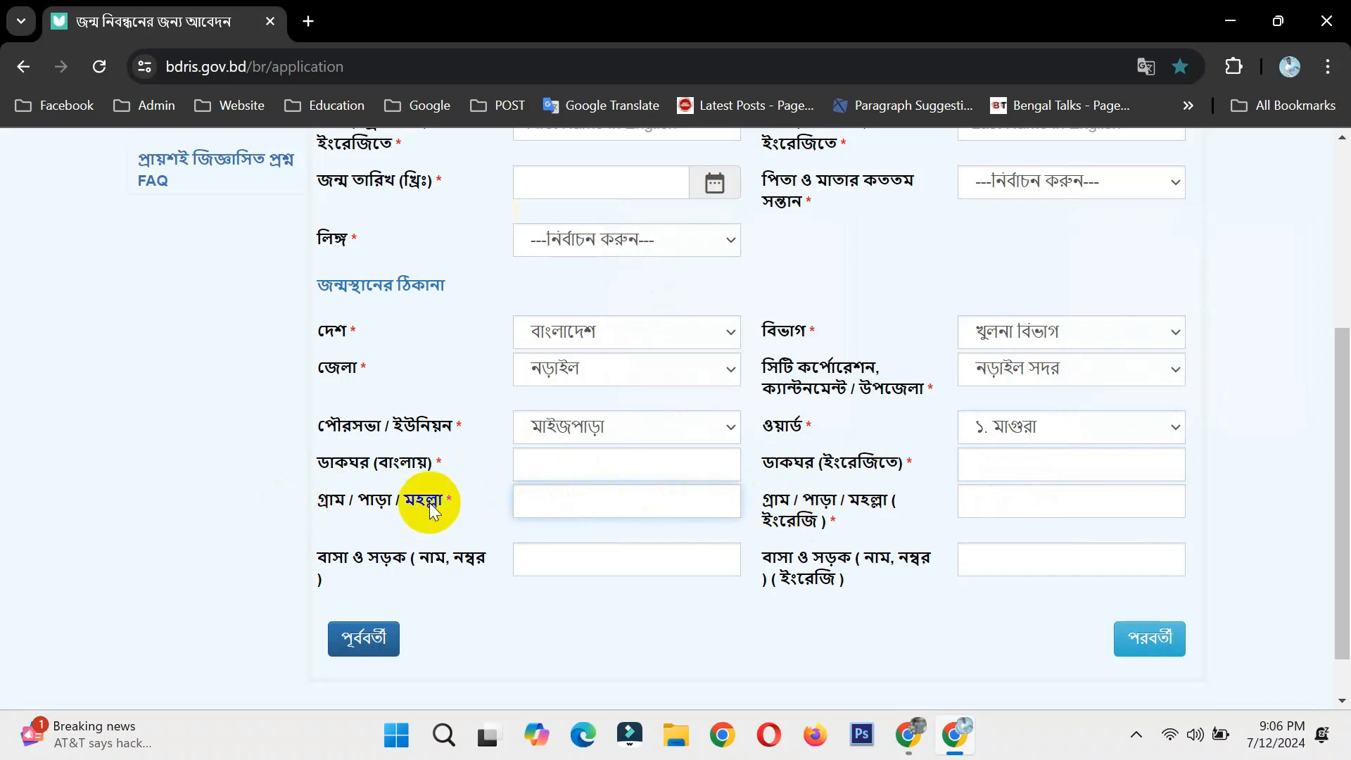
left_click(966, 501)
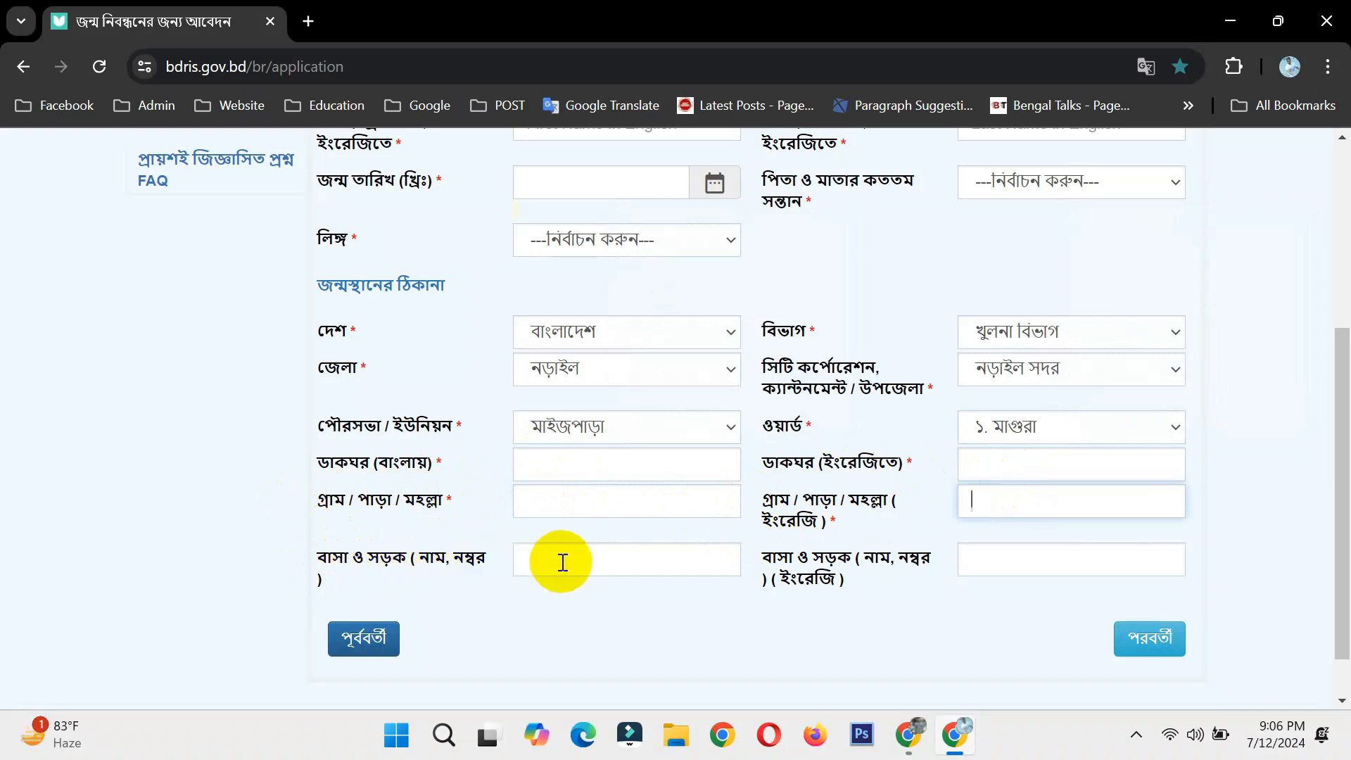
left_click(608, 556)
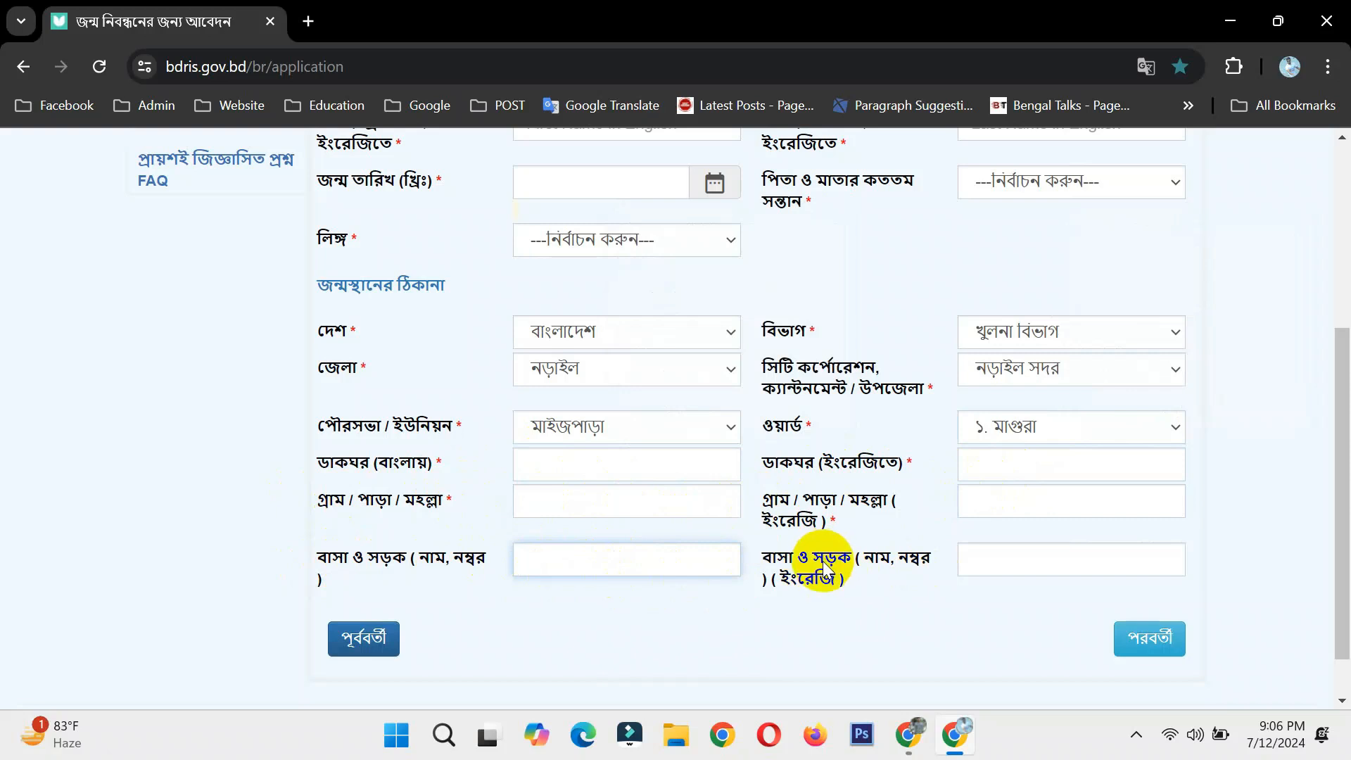
left_click(1010, 556)
- Enter গ্রামঃ and Village: in the birthplace house/road fields in Bangla and English, and continue to the parents' information
left_click(571, 549)
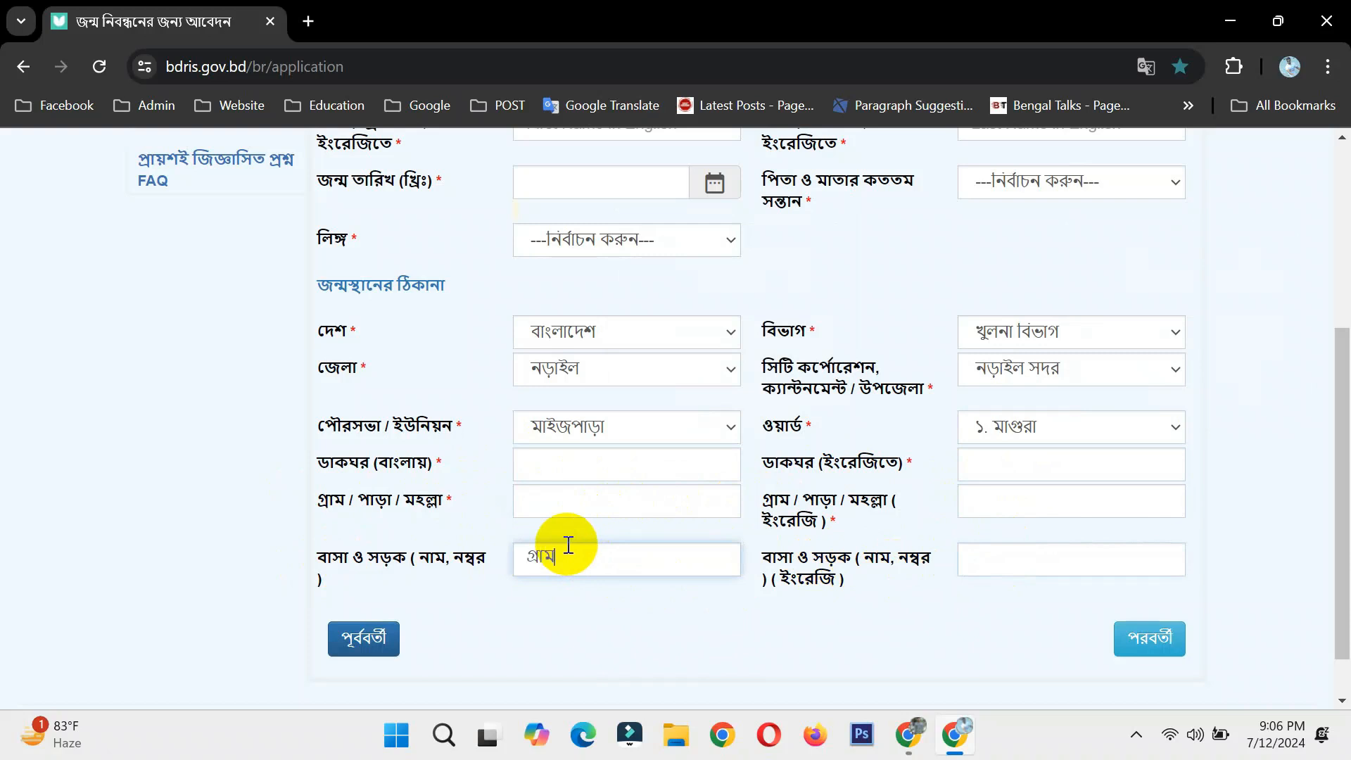
left_click(992, 563)
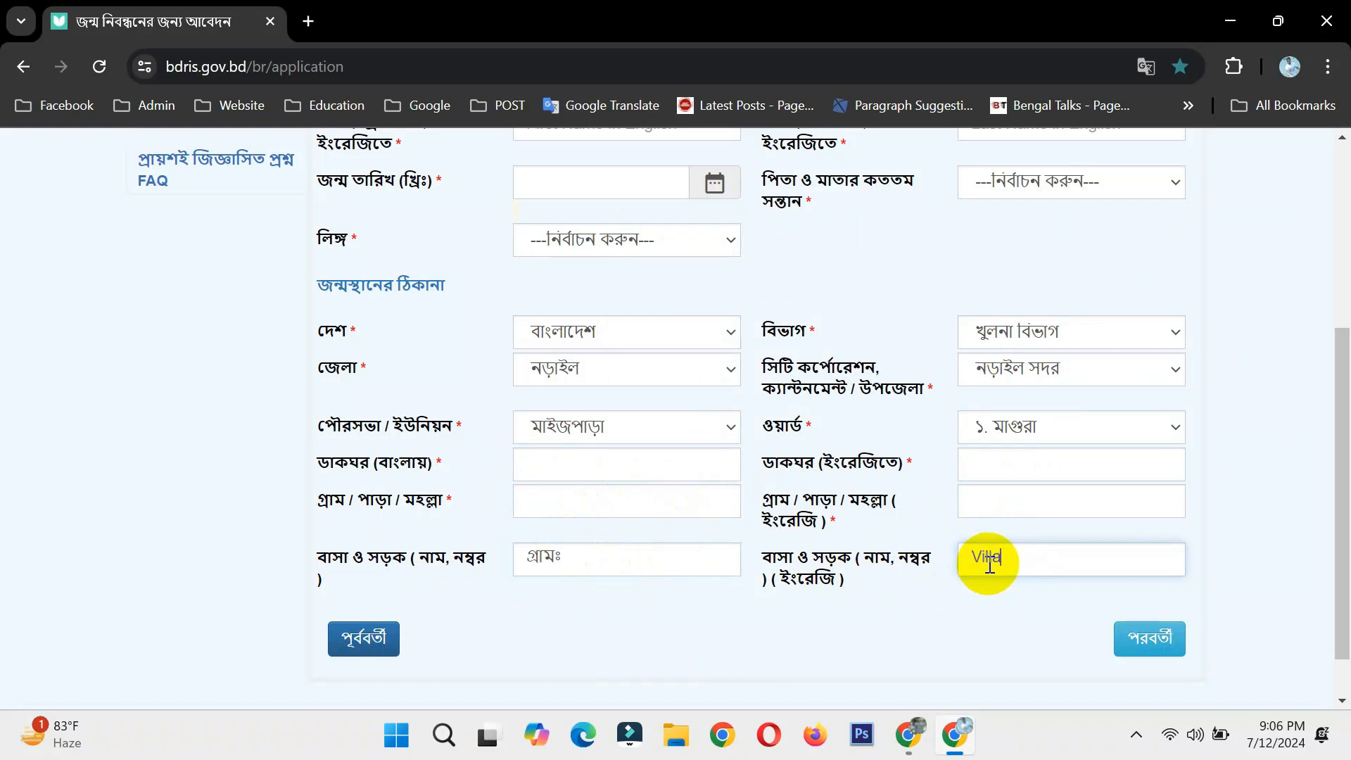
type("Village")
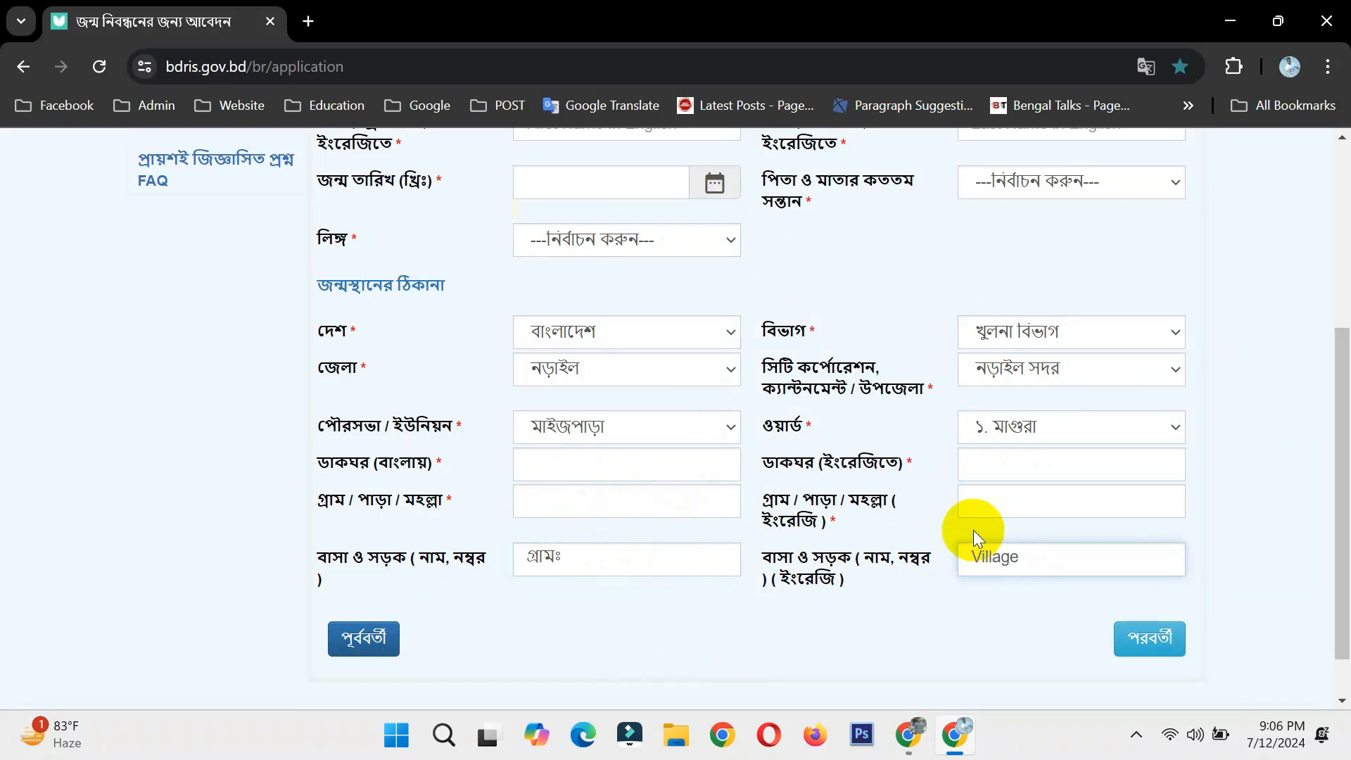
type(":")
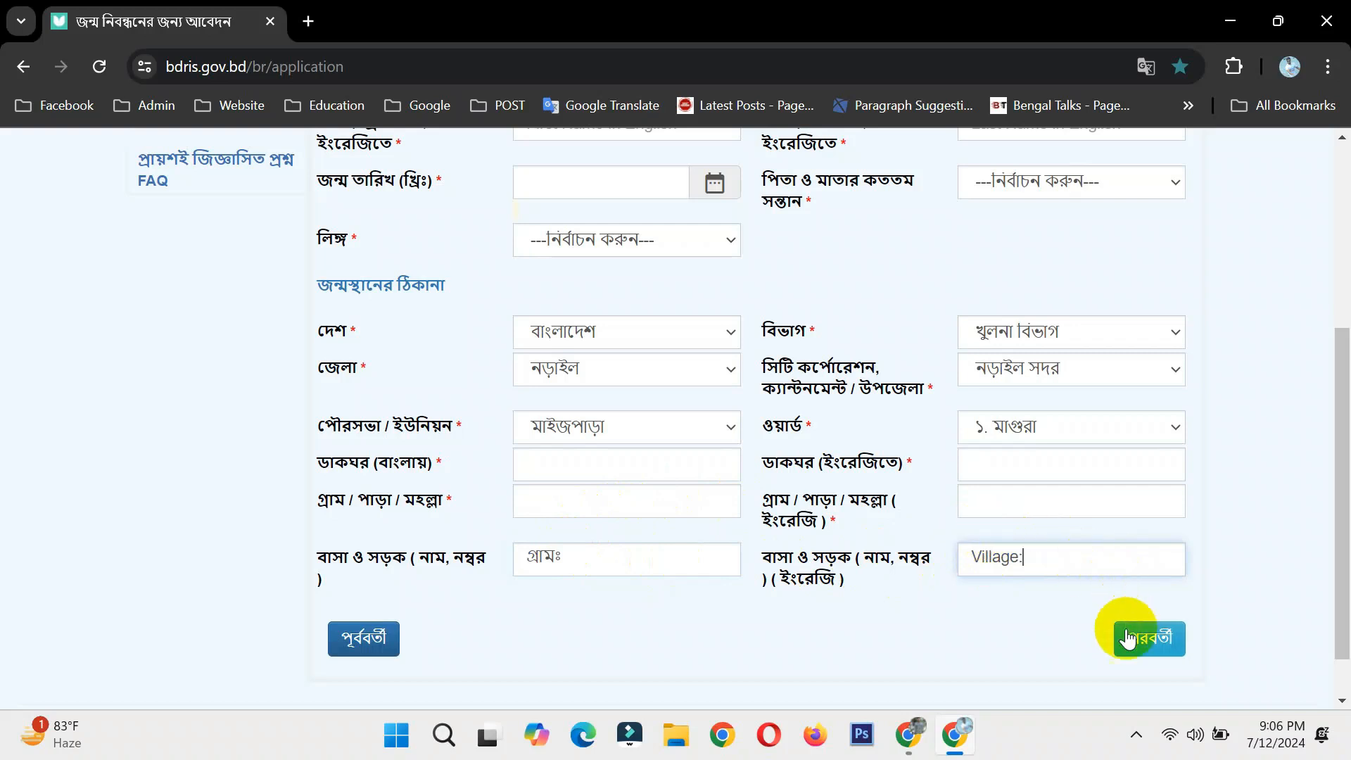
left_click(1149, 638)
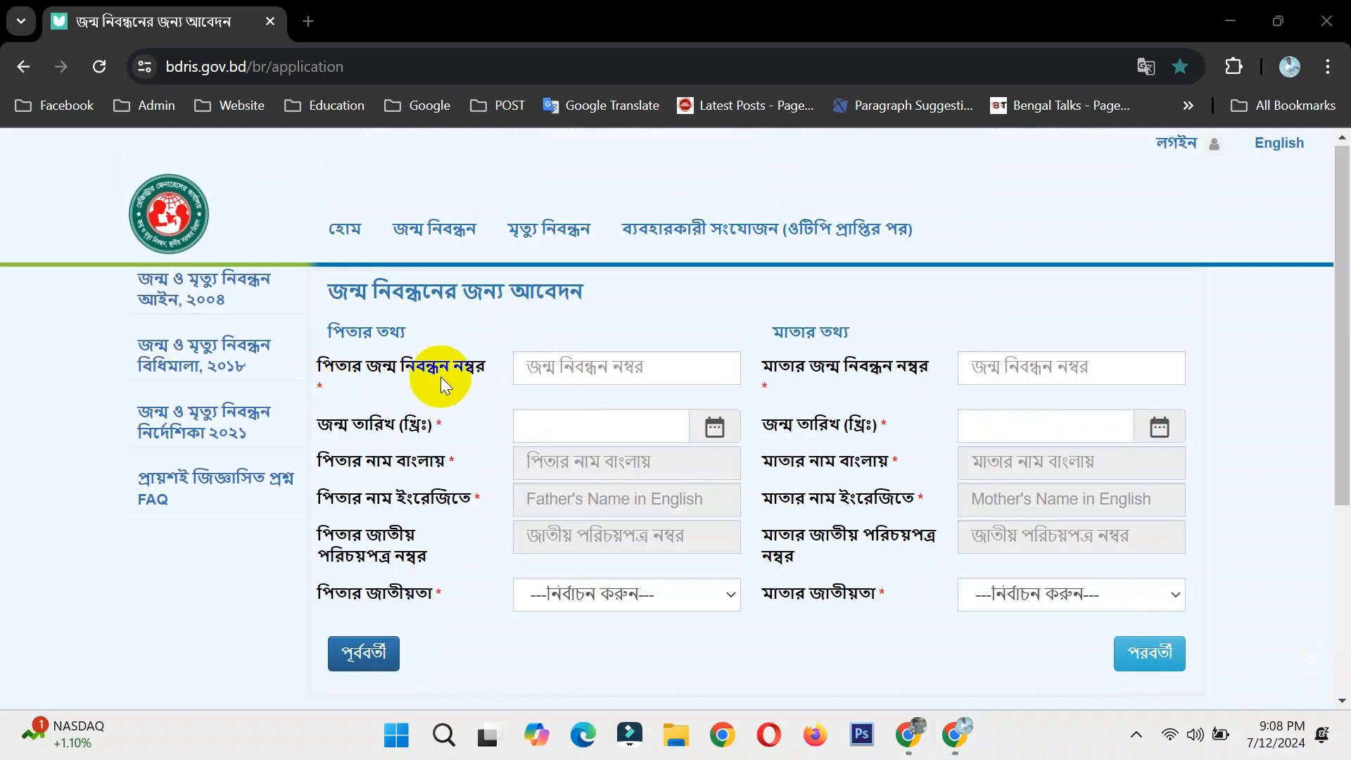
- Set the father's nationality to বাংলাদেশী
scroll(492, 338, "down", 1)
left_click(555, 366)
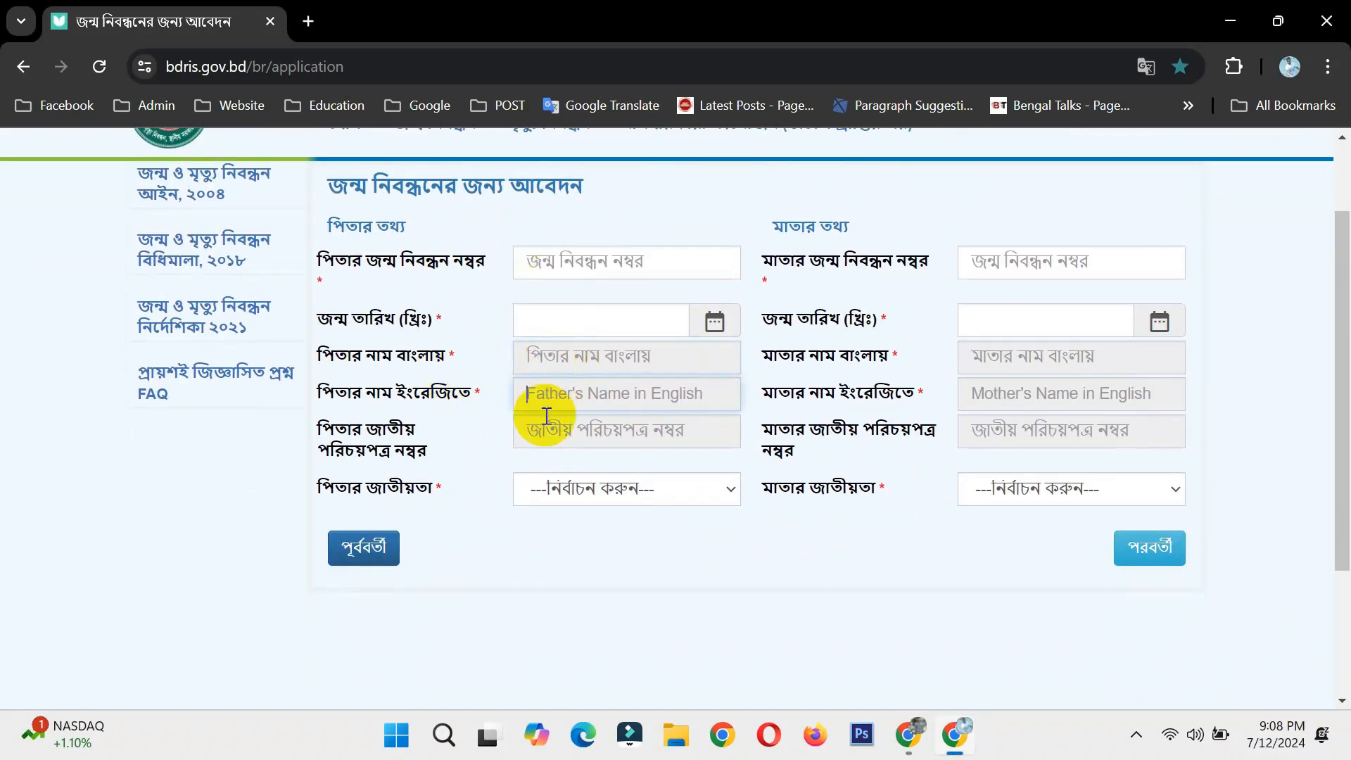
left_click(544, 490)
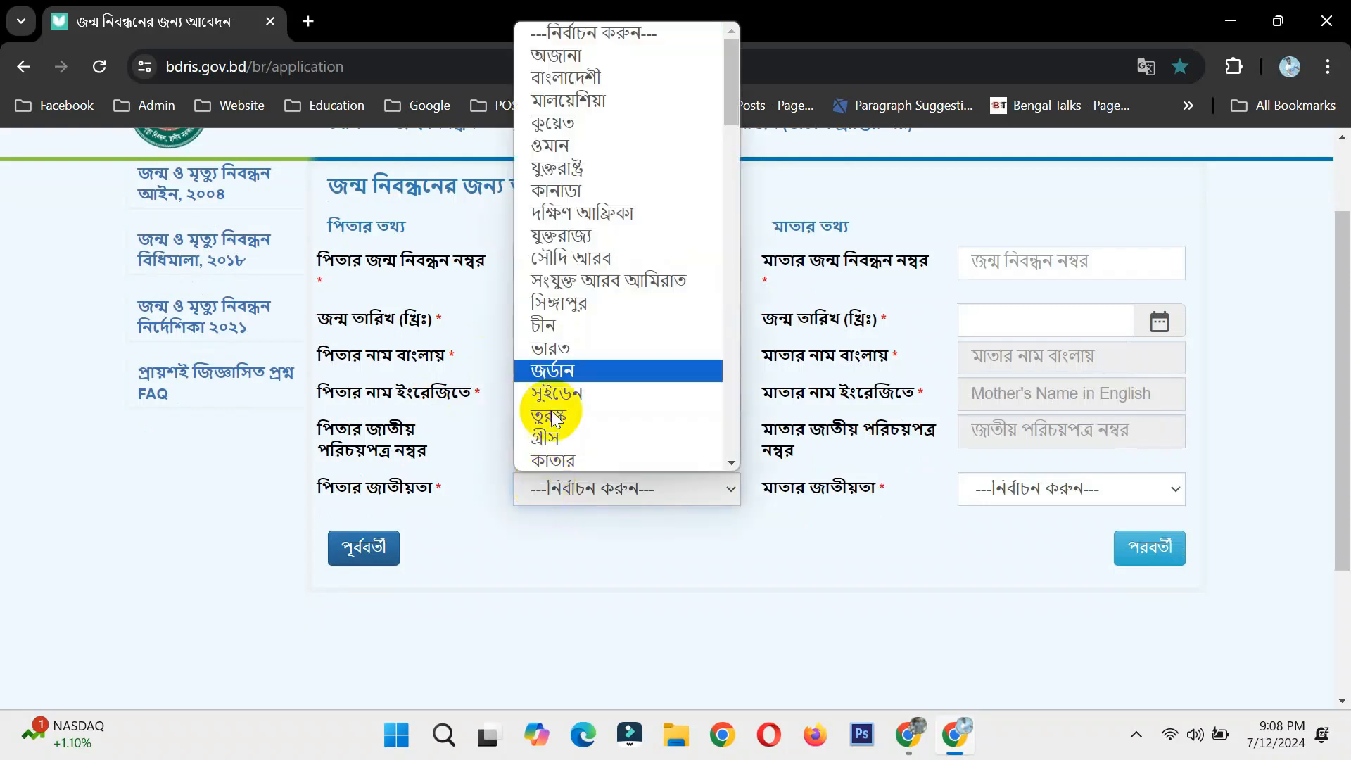
left_click(617, 81)
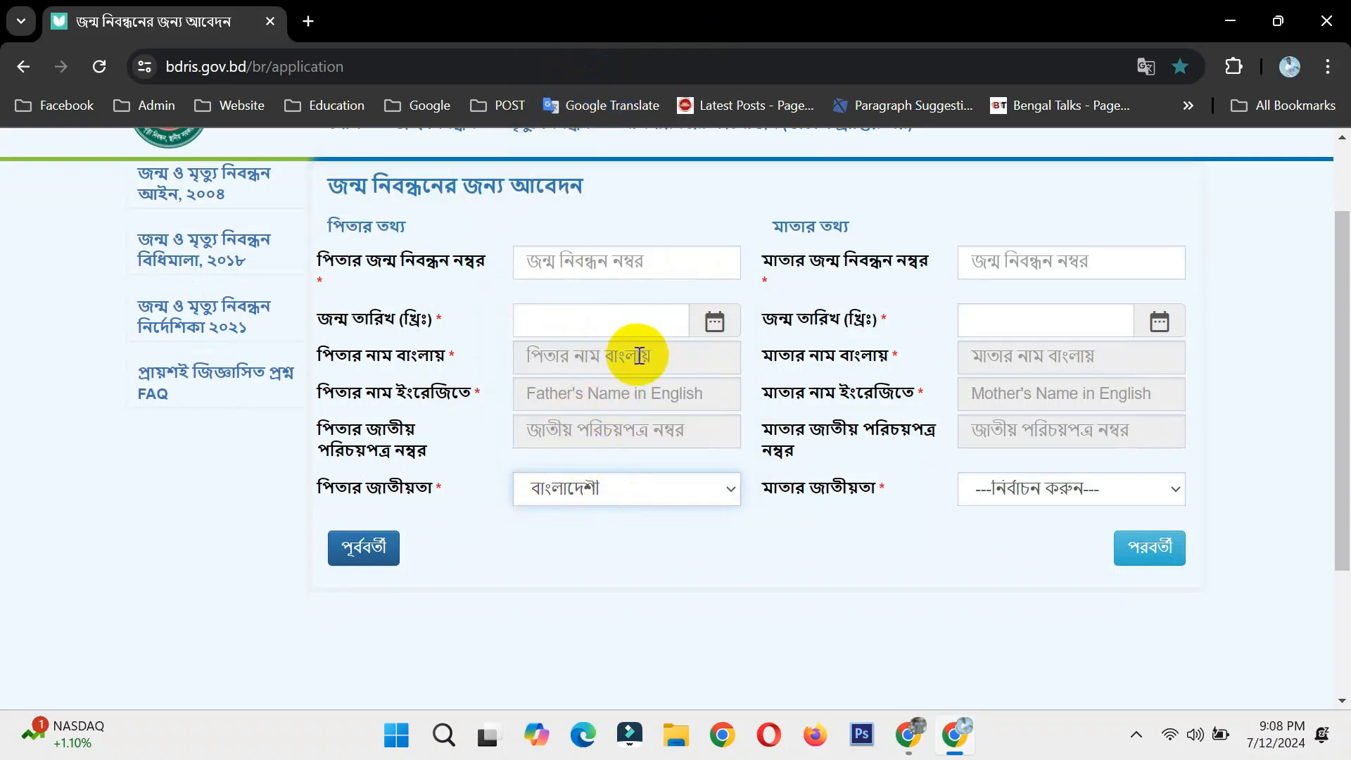
- Review the birth registration number, date of birth, name and national ID fields for the father and mother
left_click(638, 355)
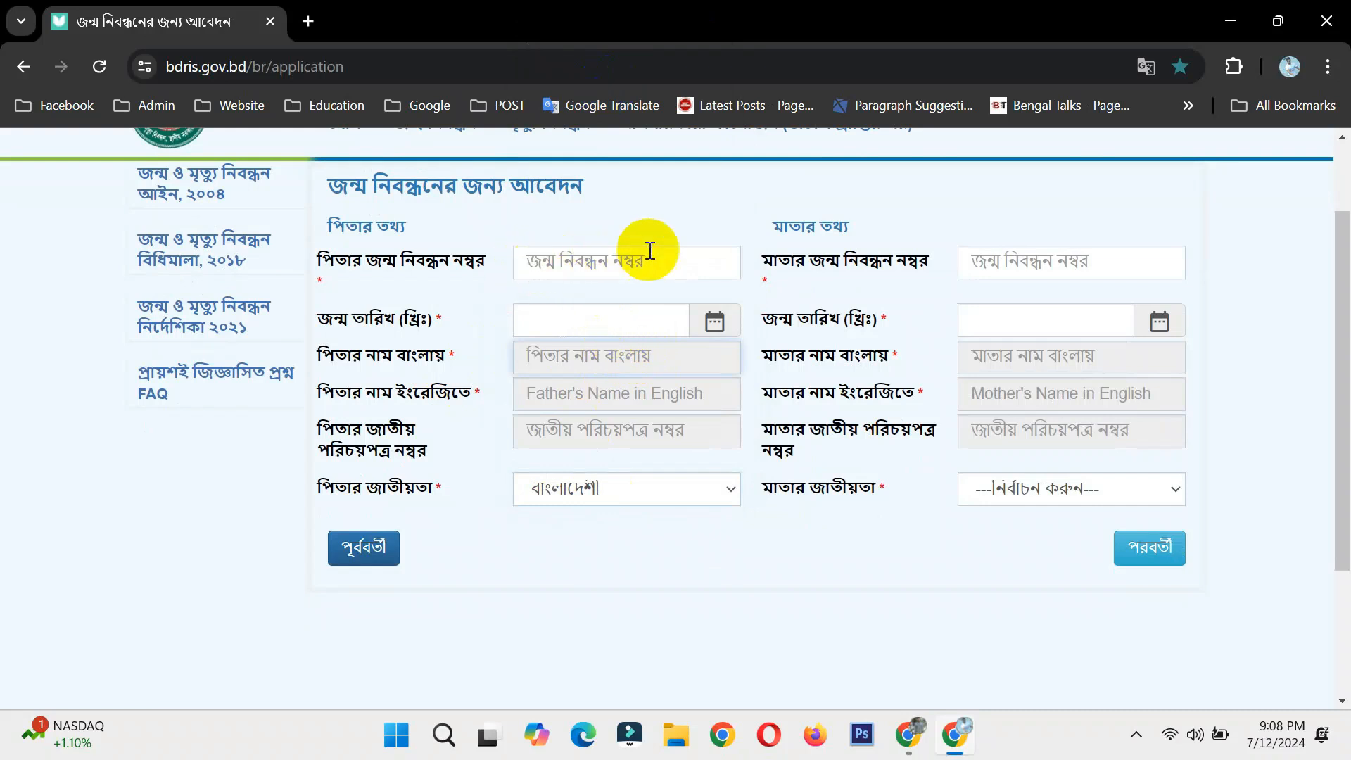
left_click(632, 266)
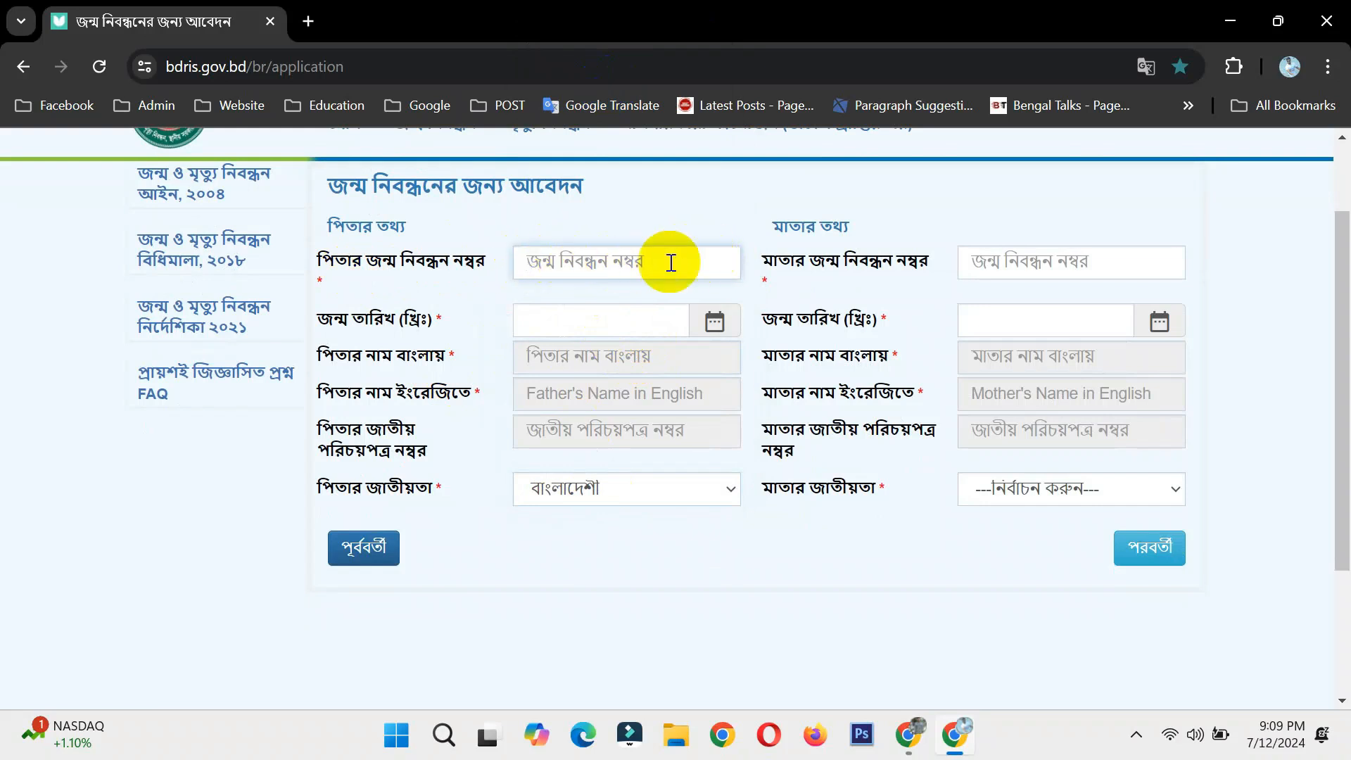
left_click(581, 322)
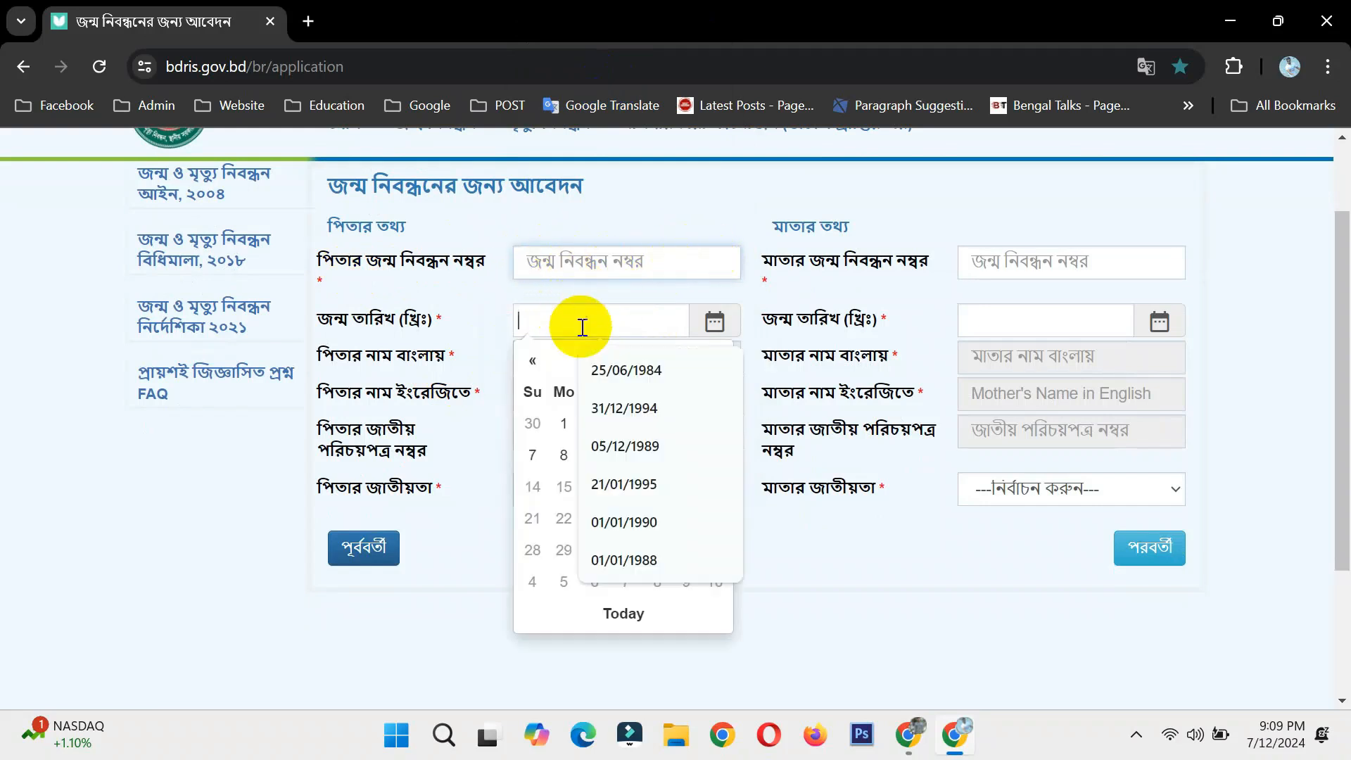
left_click(415, 328)
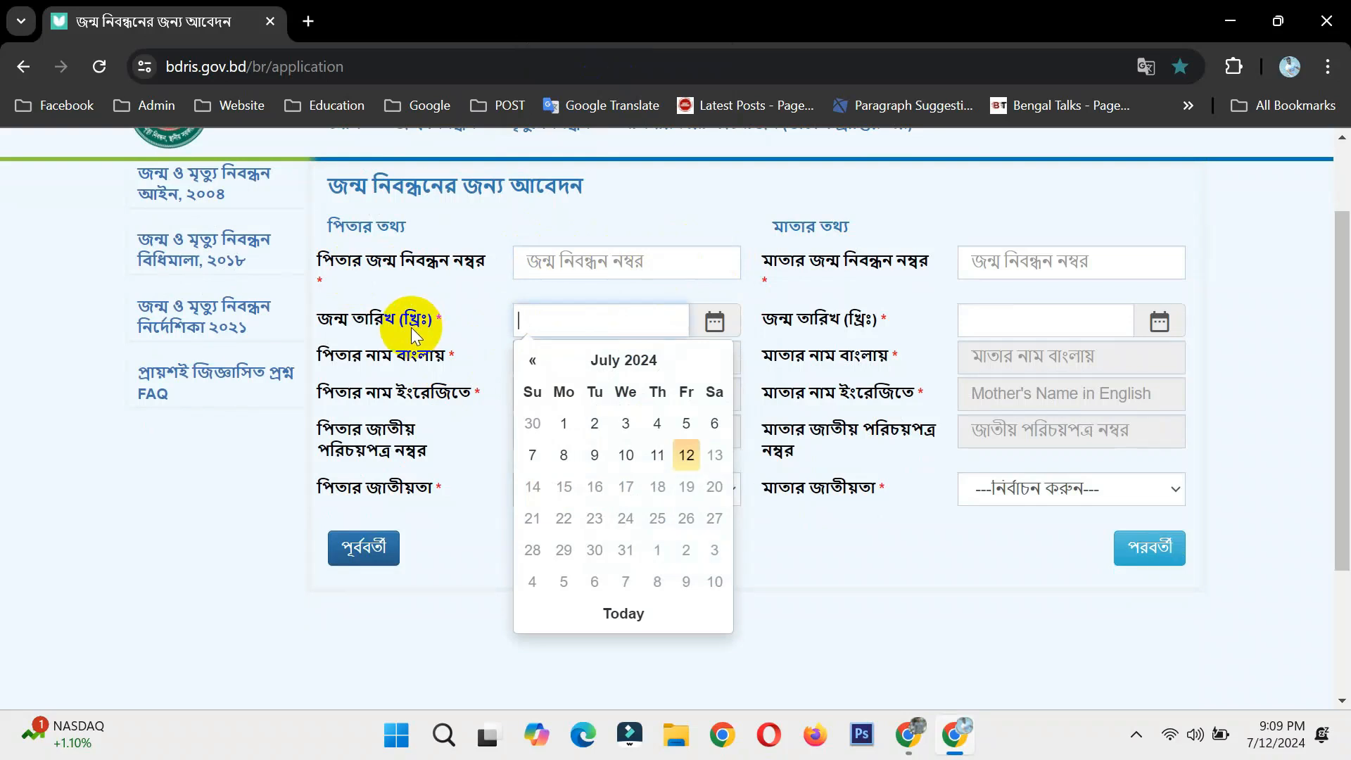
left_click_drag(882, 262, 889, 262)
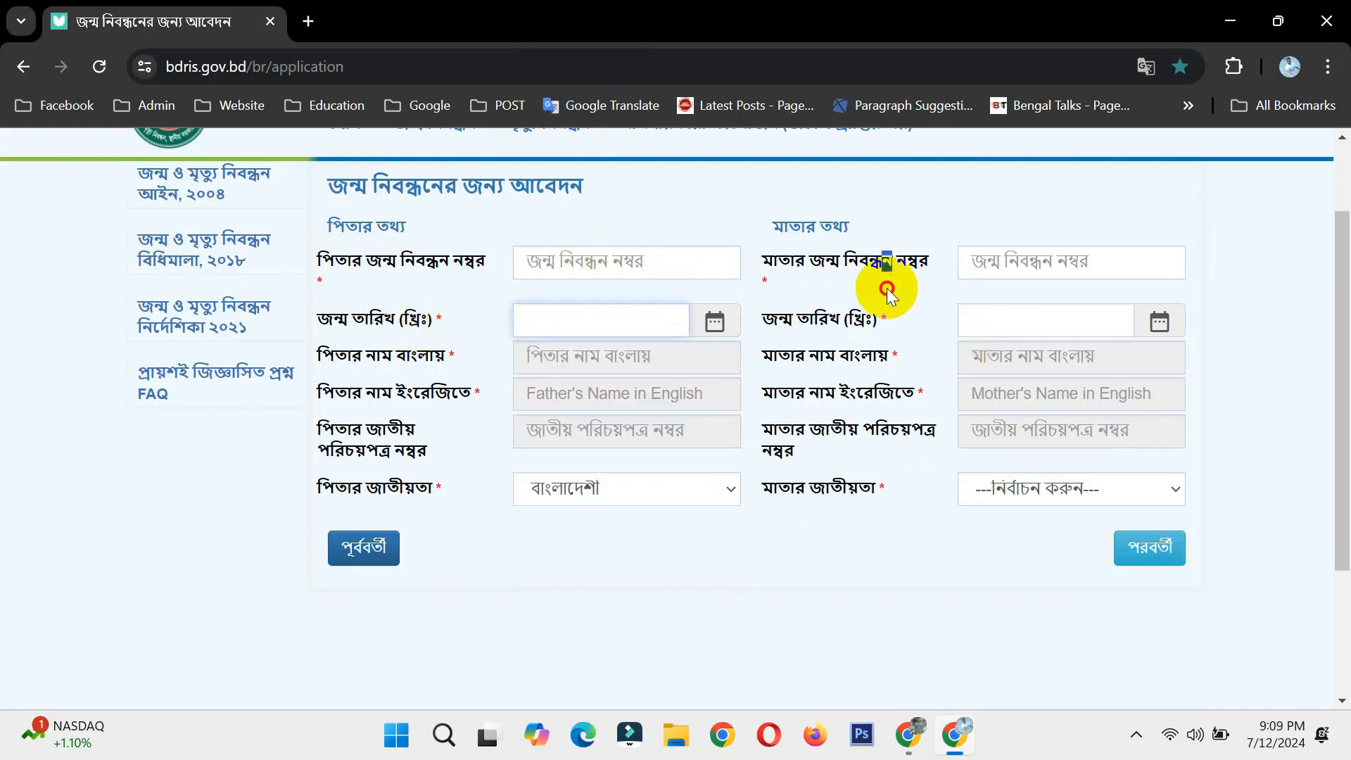
left_click(1010, 369)
left_click(998, 433)
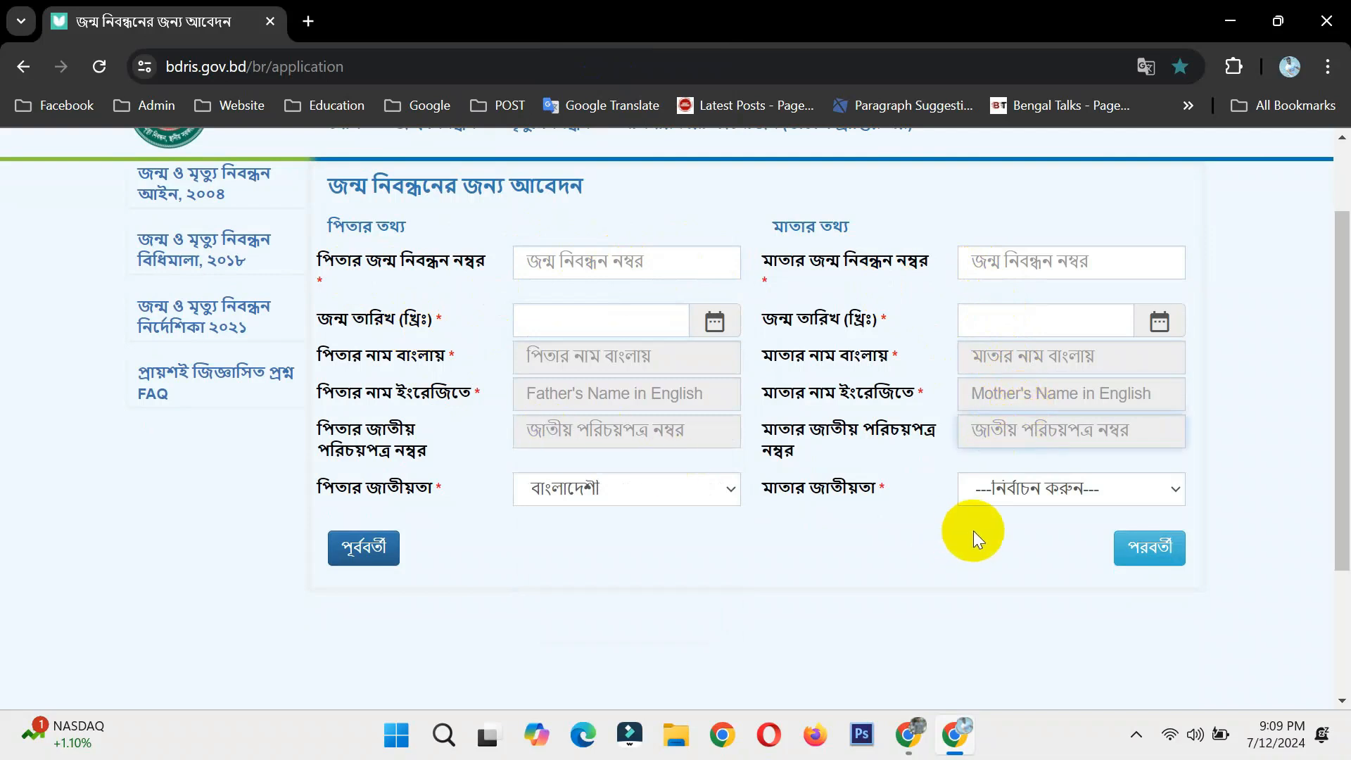
- Set the mother's nationality to বাংলাদেশী and continue to the permanent and present address page
left_click(989, 490)
left_click(1058, 73)
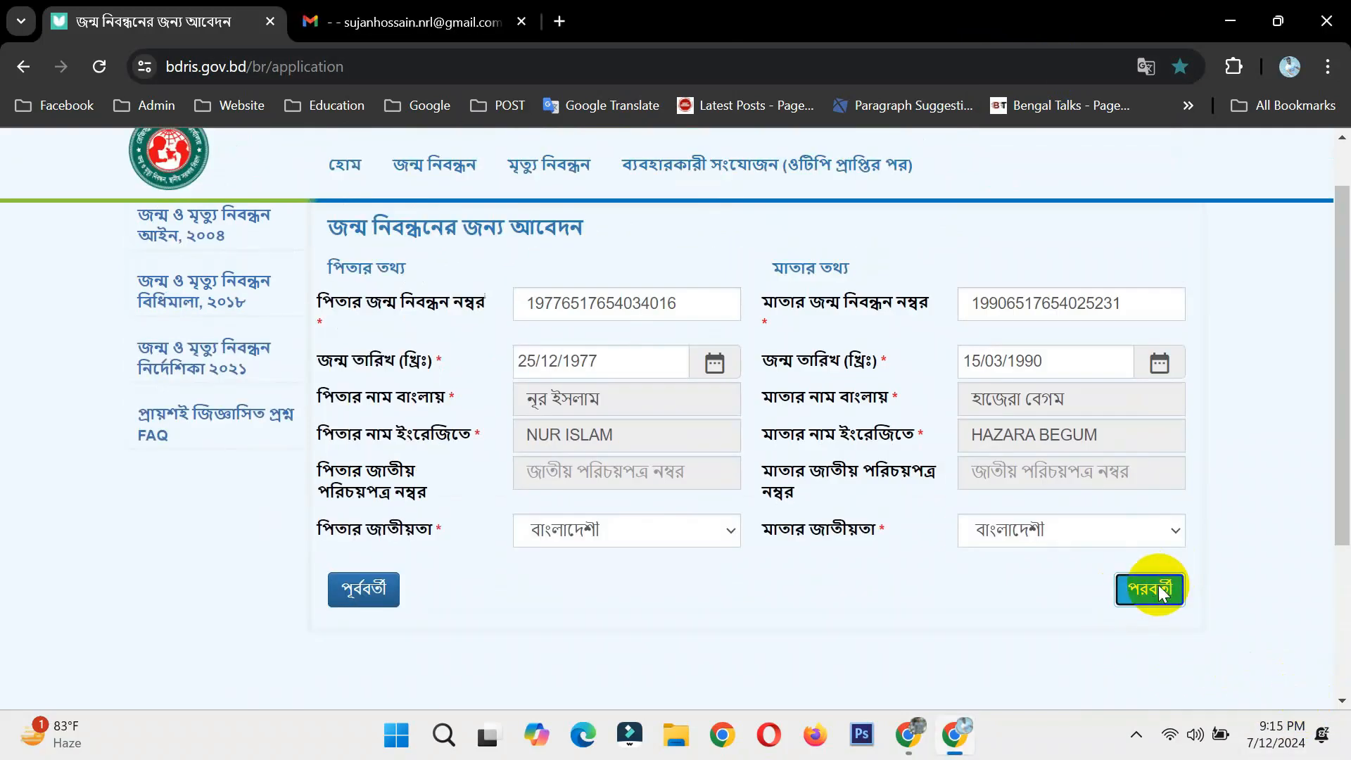
left_click(1153, 587)
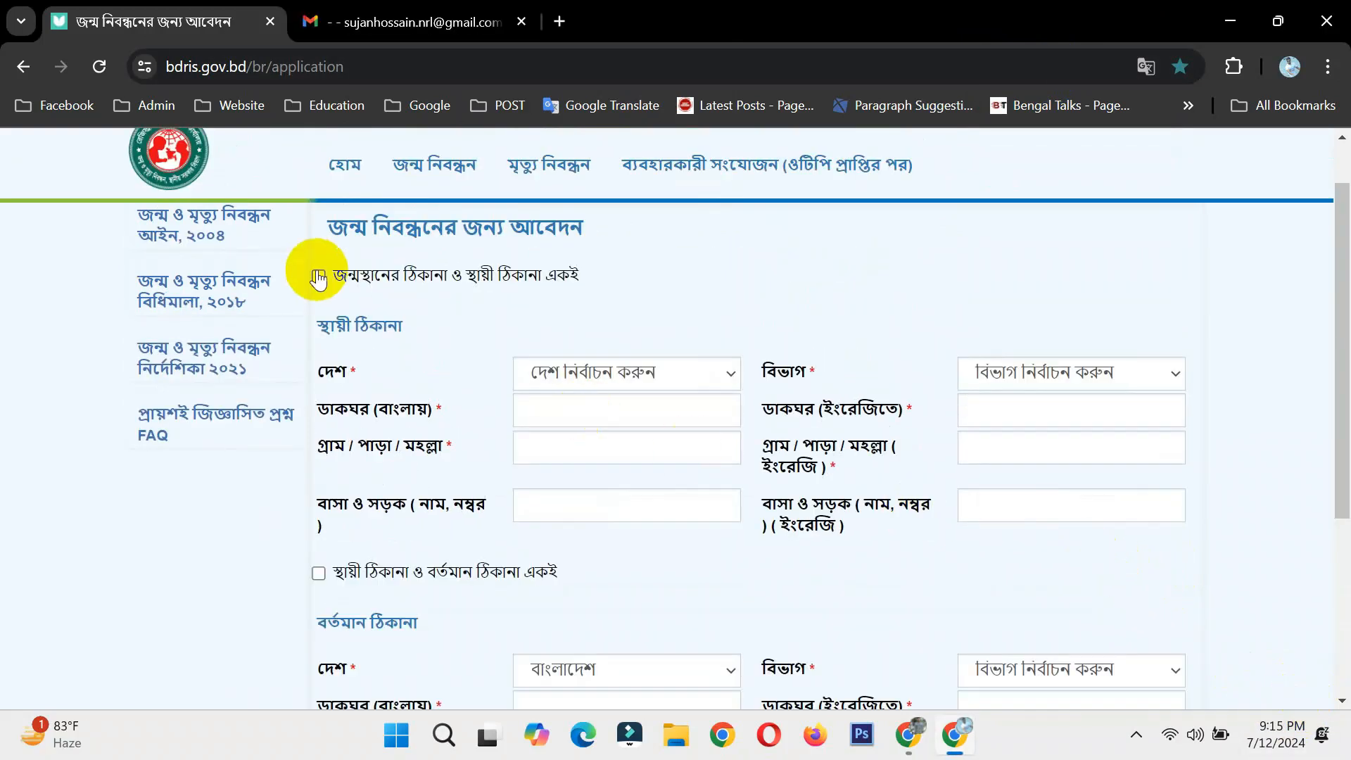
- Set the permanent address country to বাংলাদেশ and view the available divisions
scroll(366, 232, "down", 1)
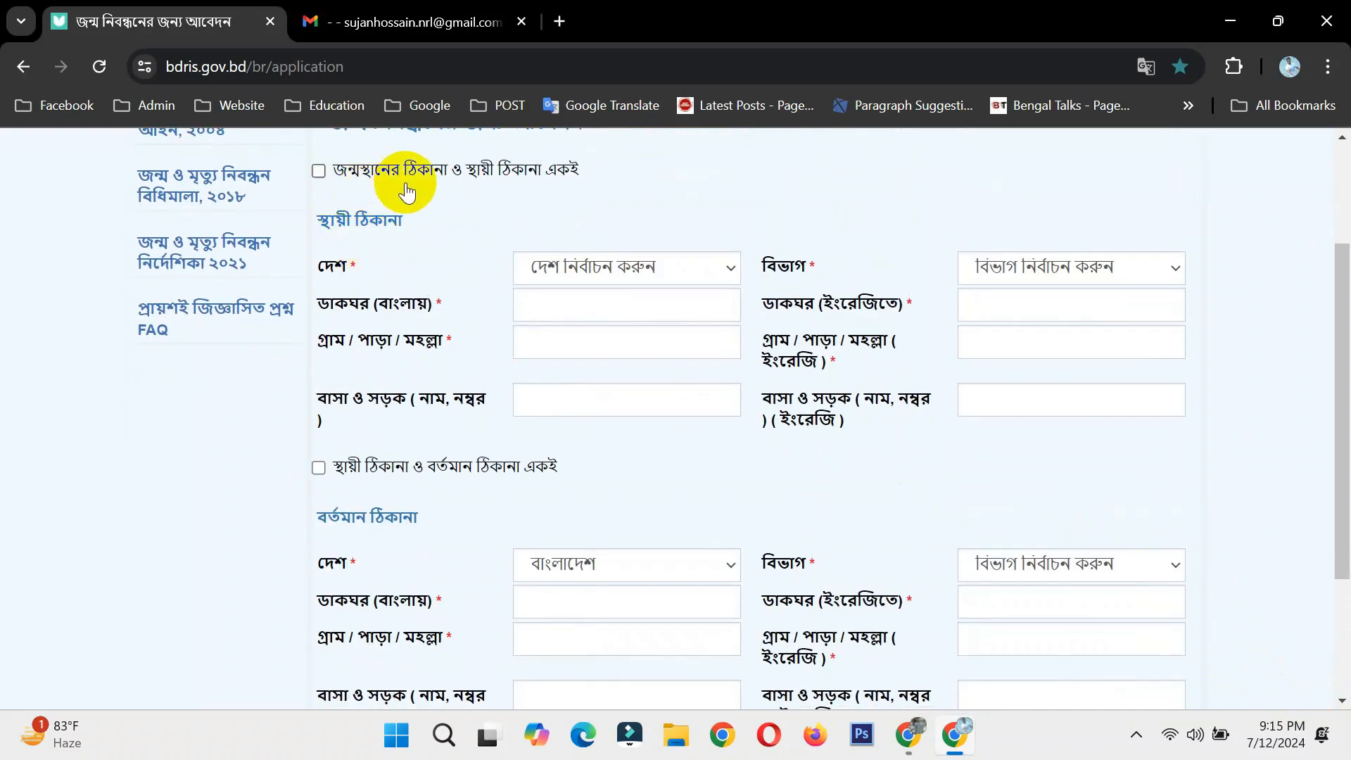
scroll(407, 191, "up", 1)
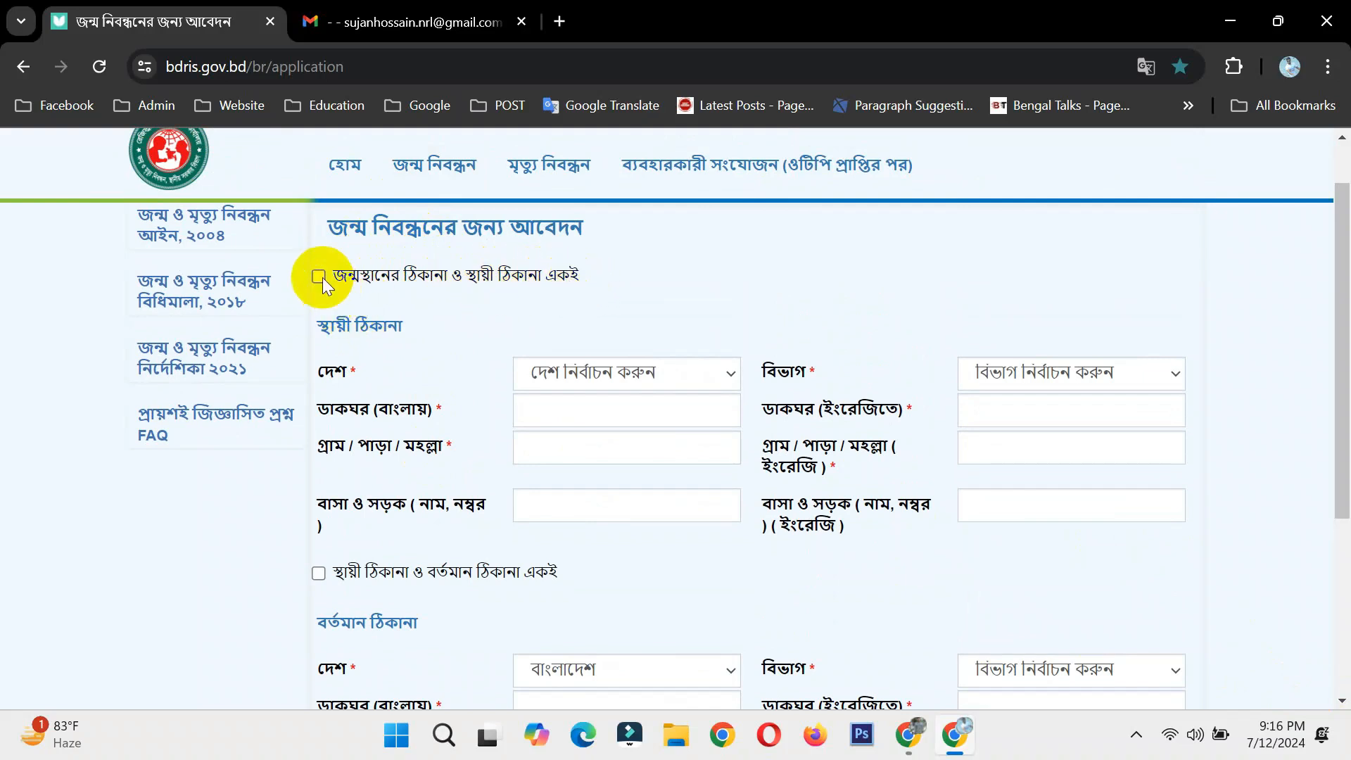
left_click(661, 379)
left_click(624, 420)
left_click(985, 373)
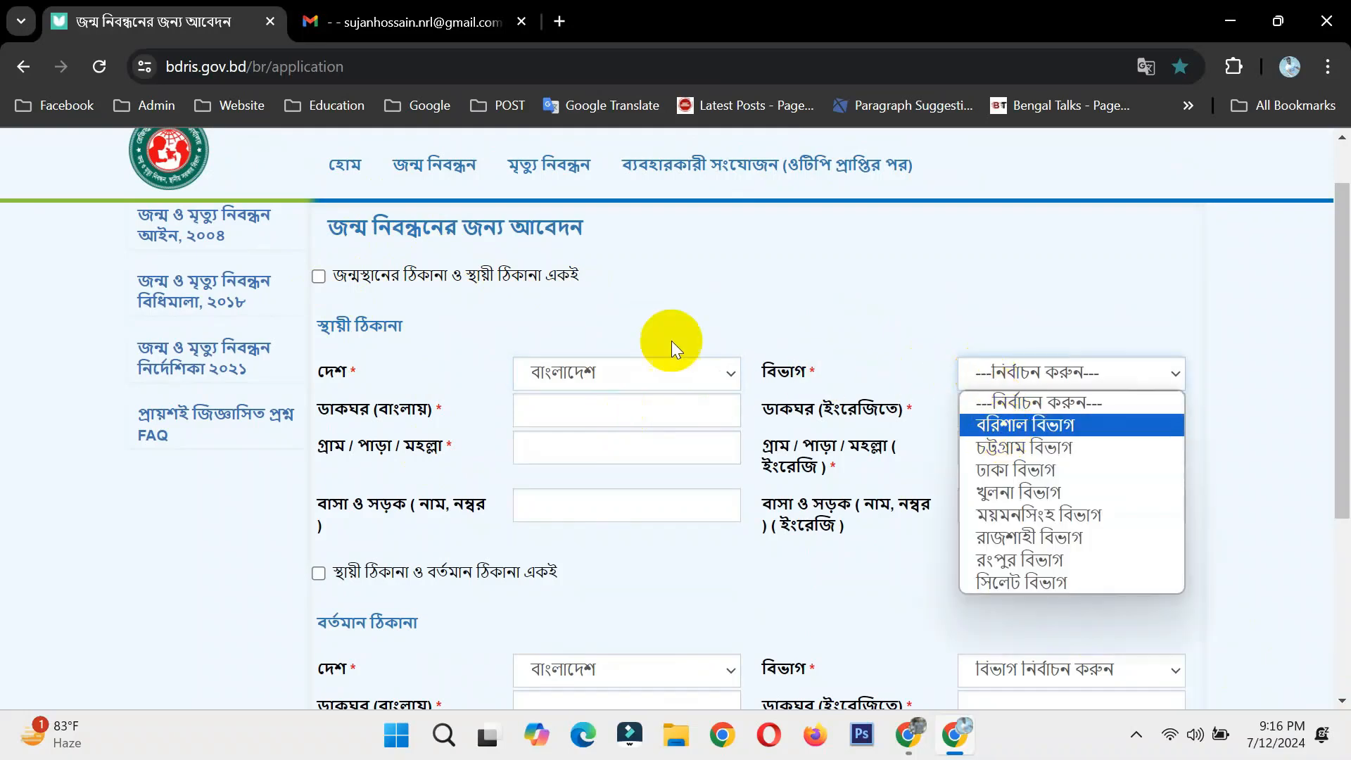
left_click(645, 322)
- Set the present address division to খুলনা বিভাগ
scroll(836, 302, "down", 1)
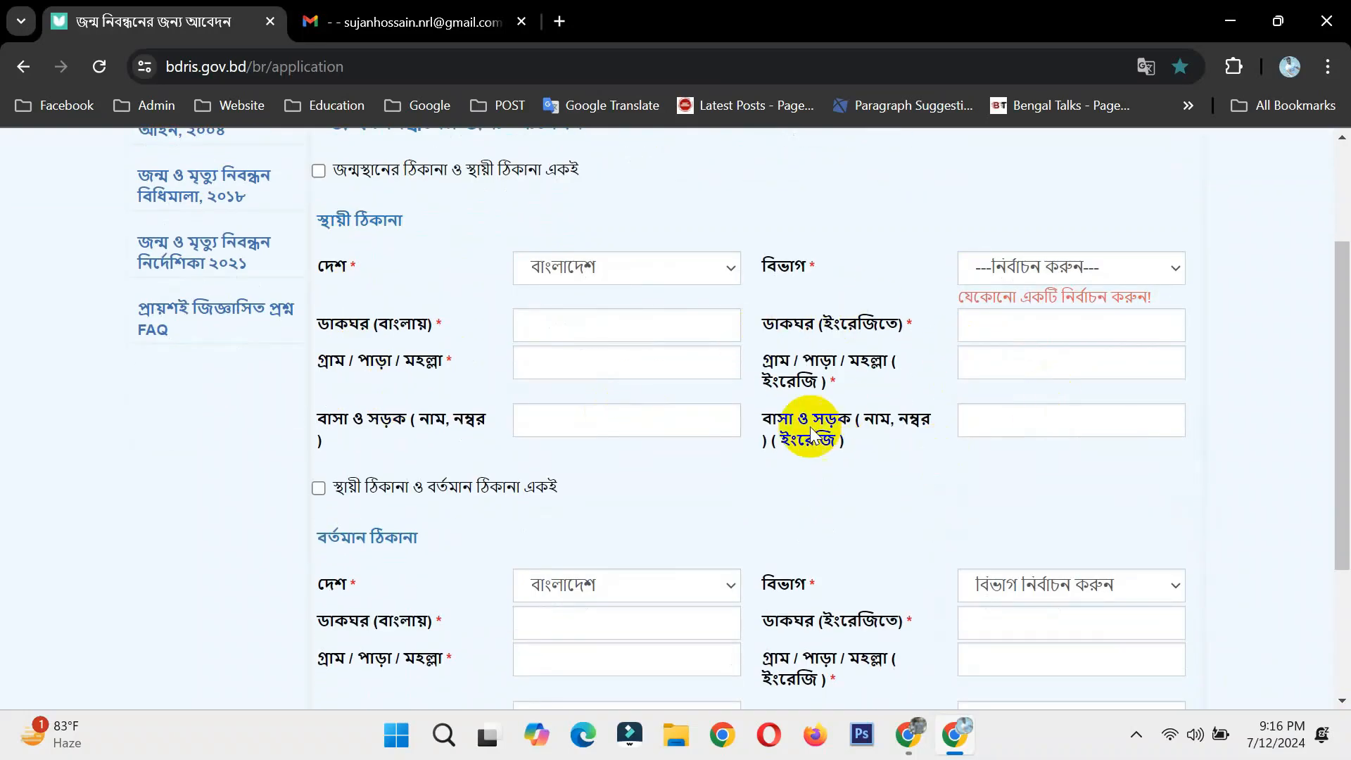
scroll(619, 416, "down", 1)
scroll(620, 416, "down", 1)
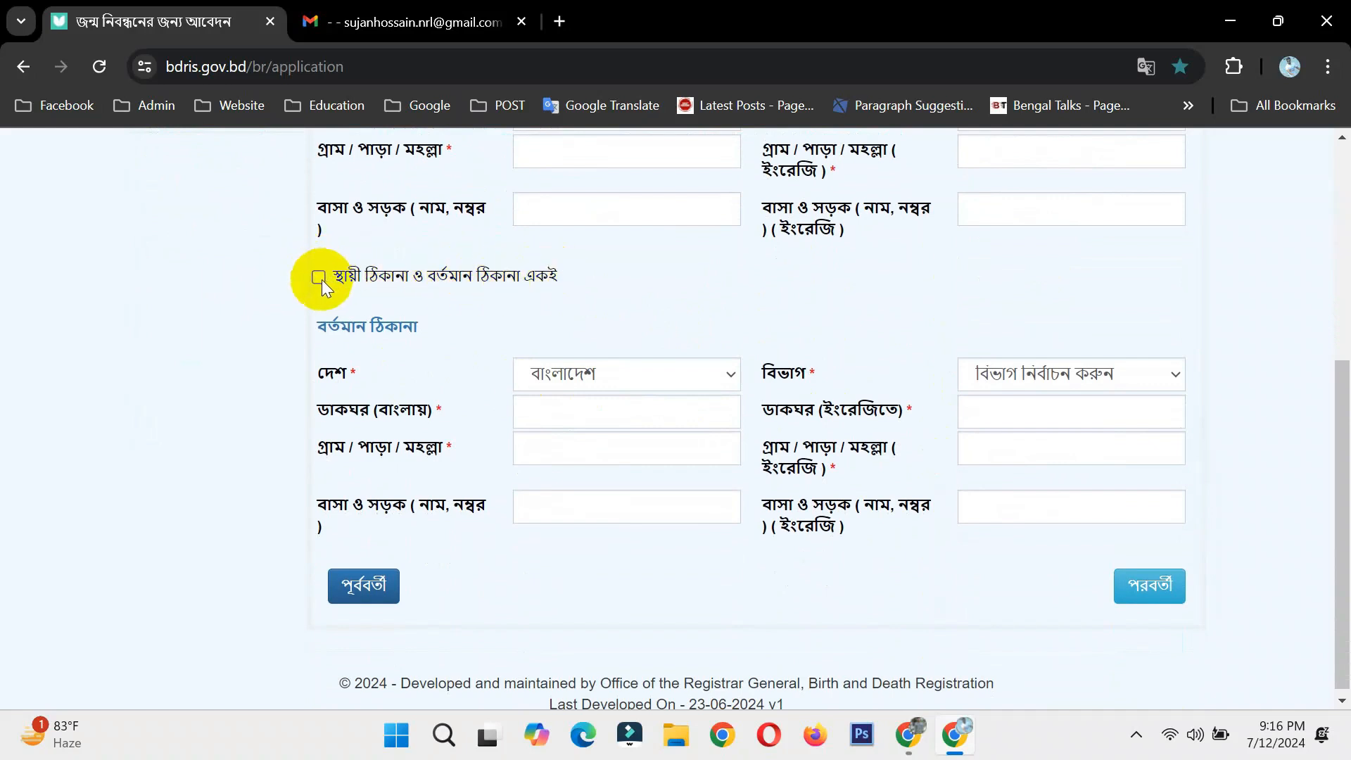
left_click(1105, 375)
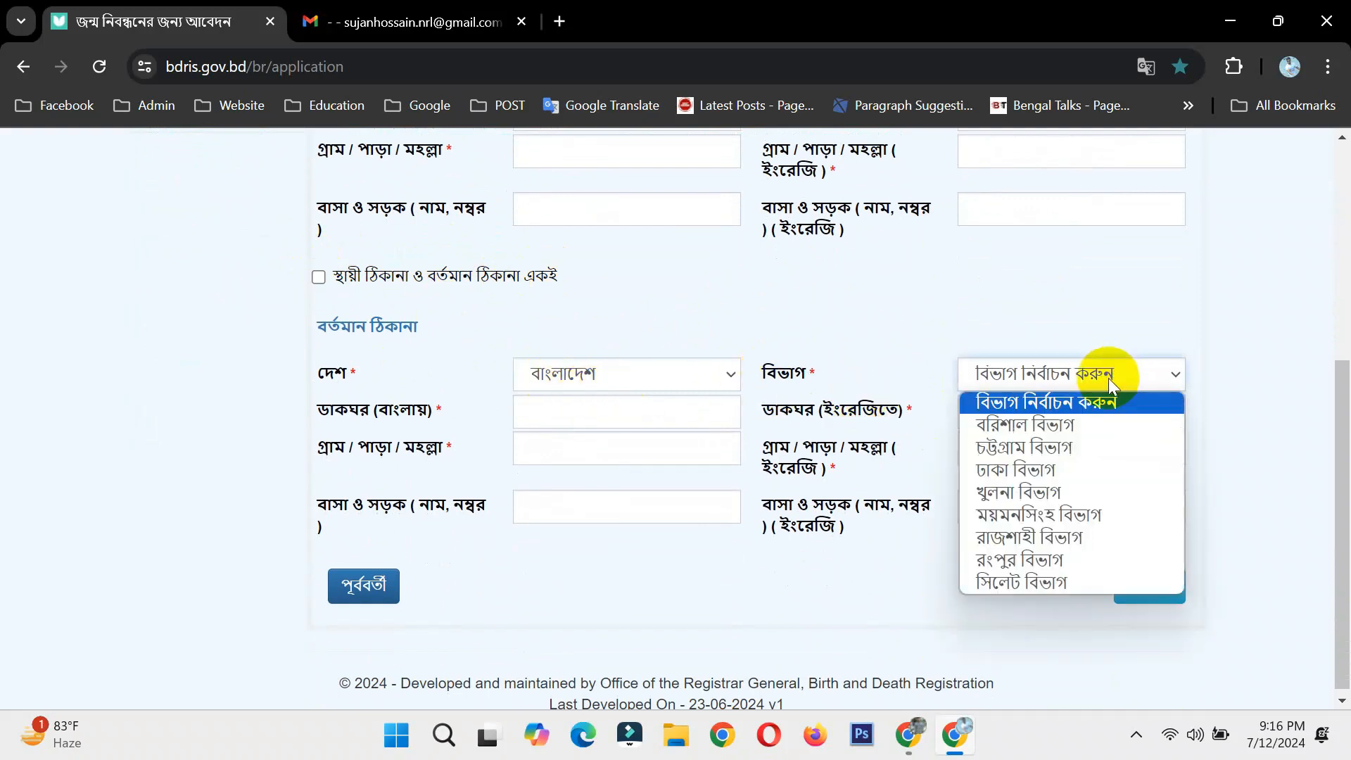
left_click(1047, 489)
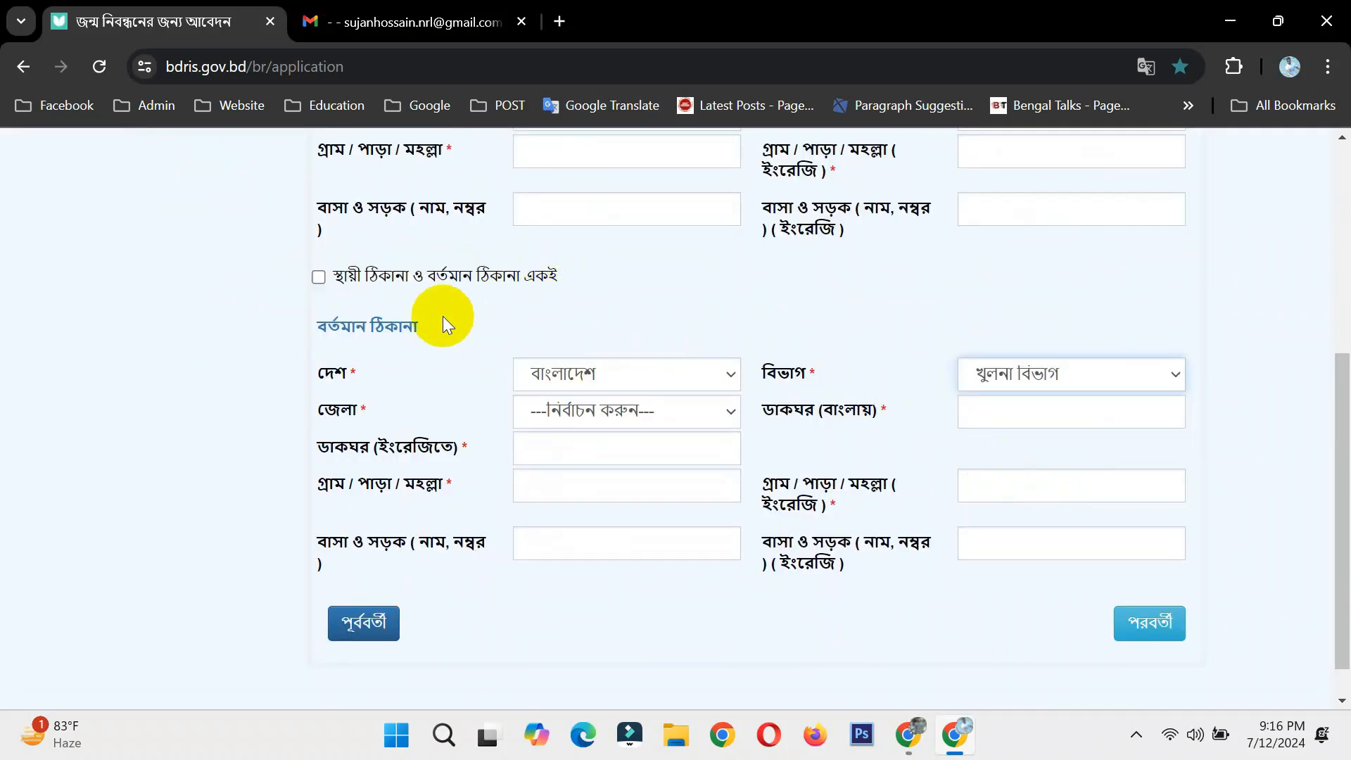
- Examine the present address and permanent address sections, highlighting each section's heading
left_click(319, 325)
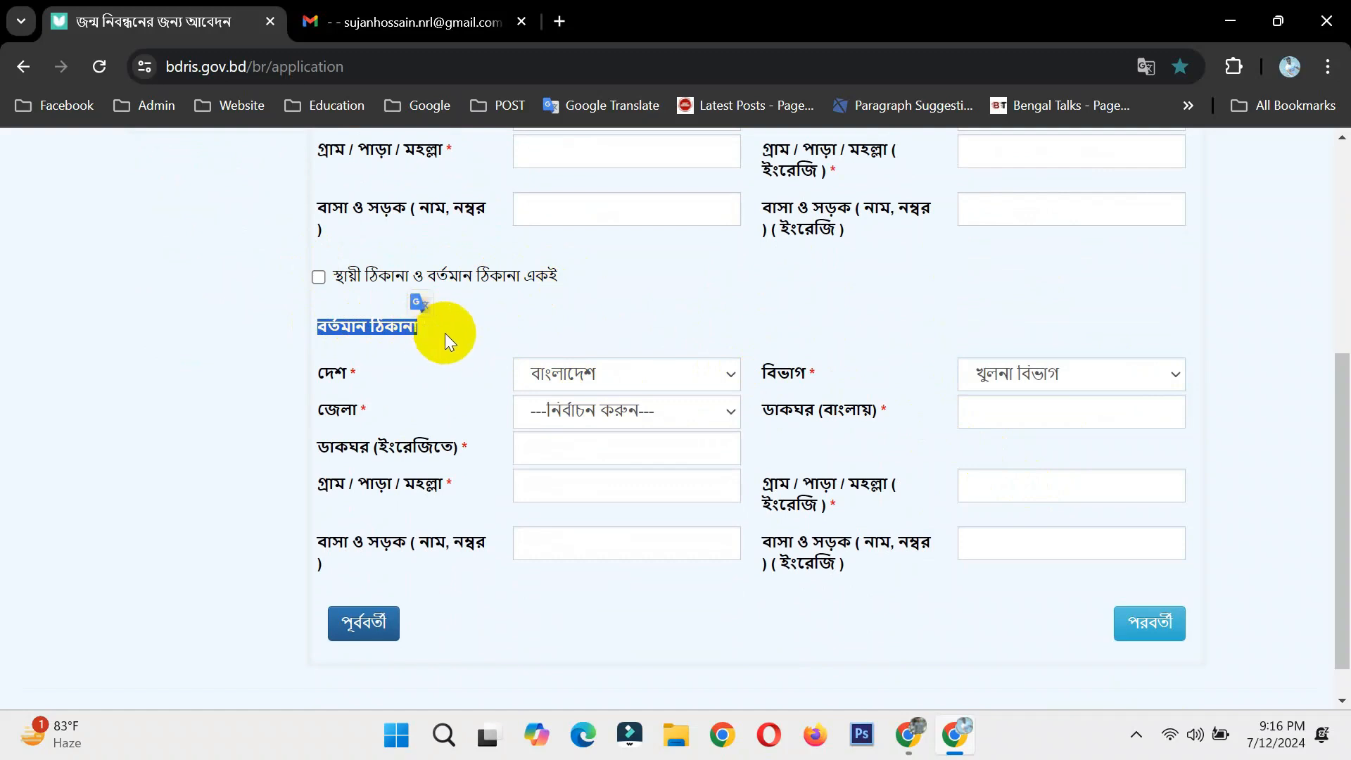
left_click(615, 314)
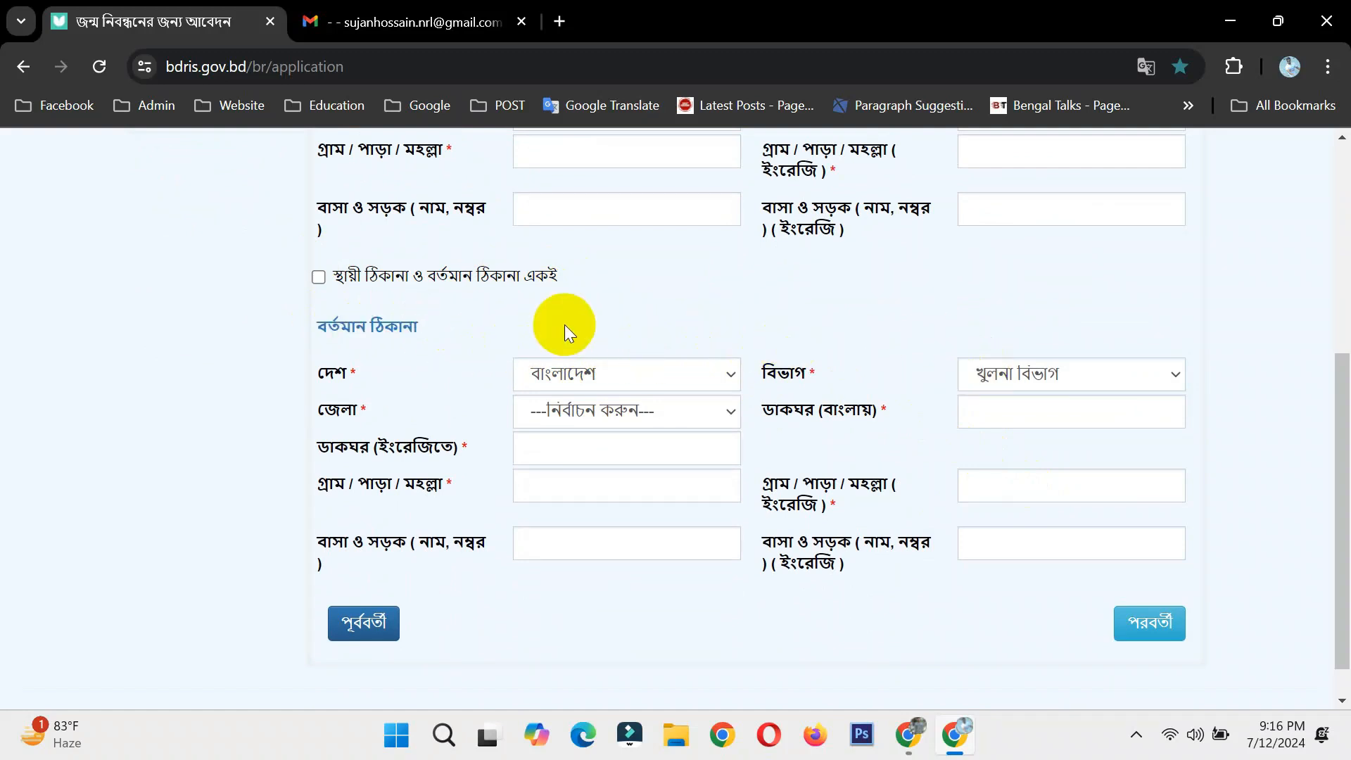
scroll(564, 324, "up", 3)
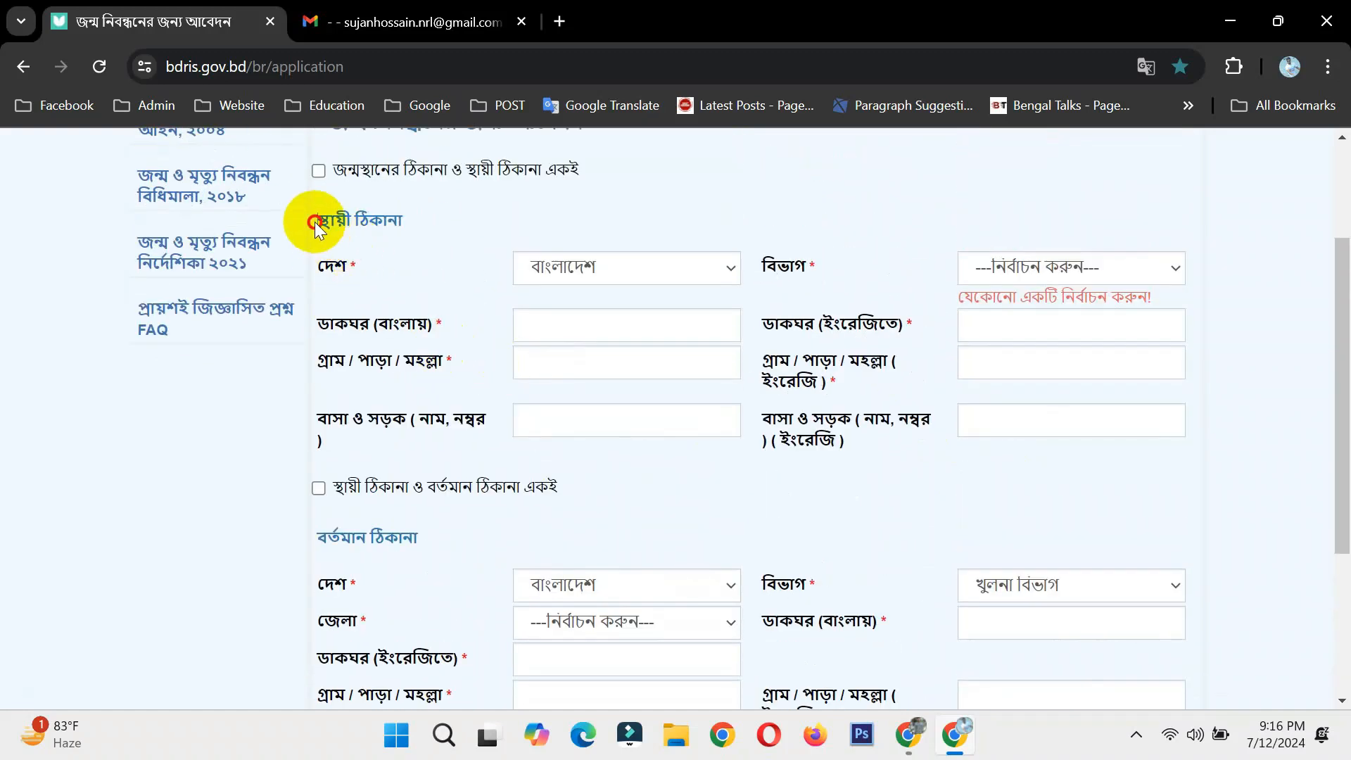
left_click_drag(316, 224, 403, 230)
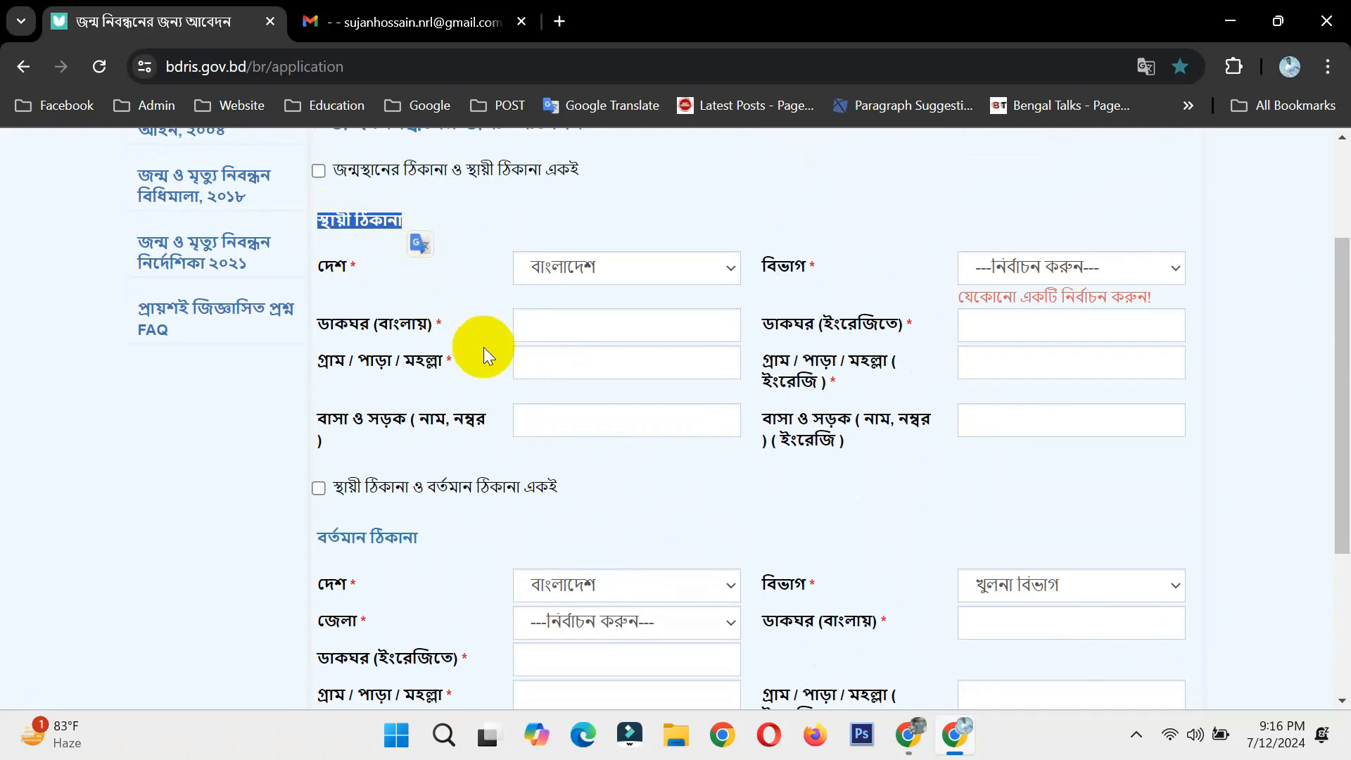
scroll(480, 345, "up", 1)
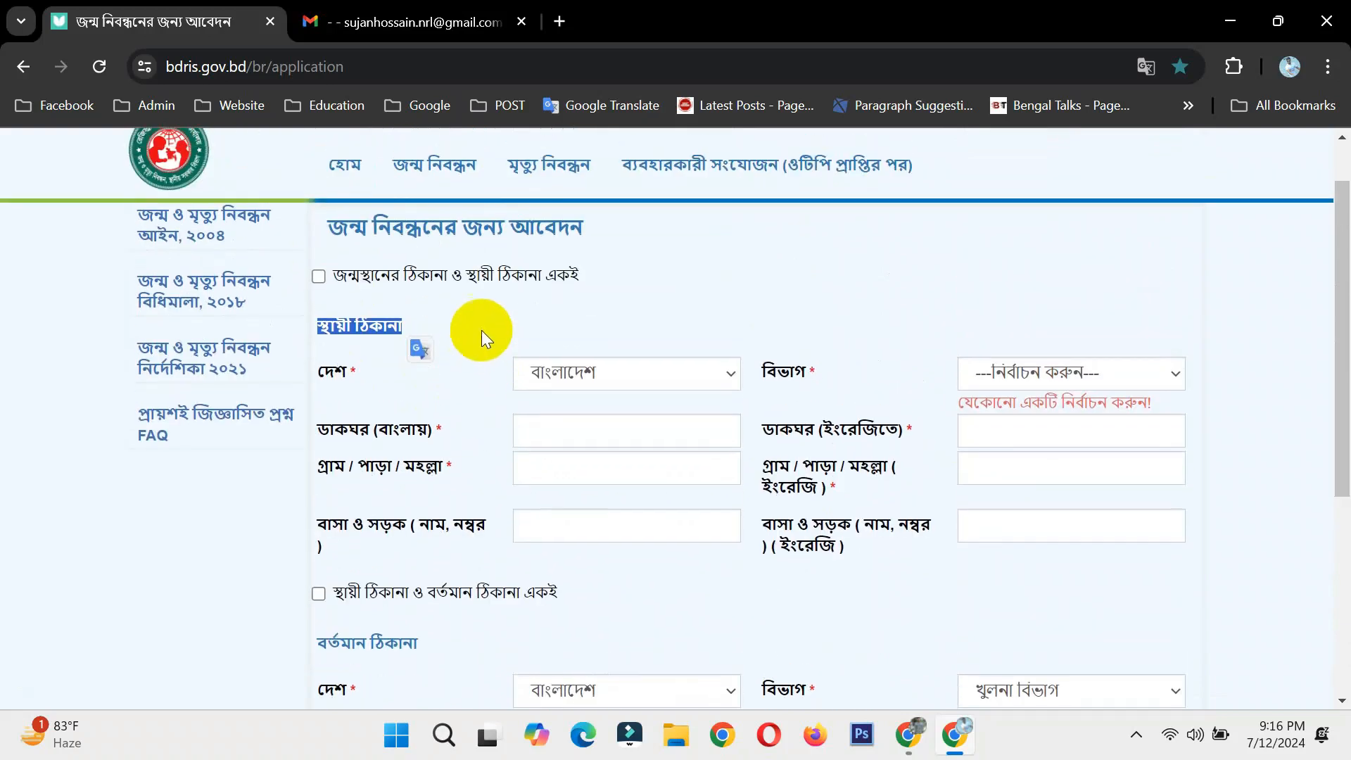
left_click(469, 304)
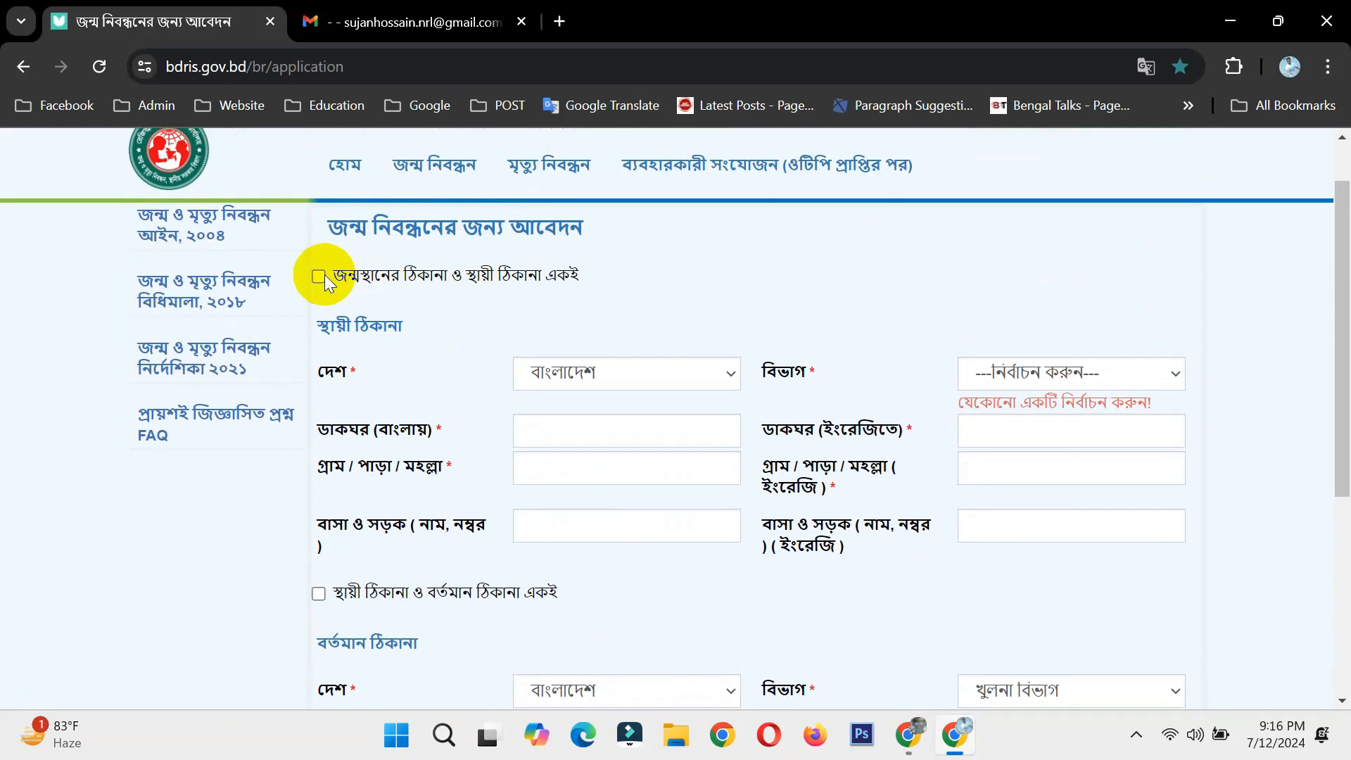
- Mark the present address as the same as the permanent address, and set the applicant's relationship to নিজ on the following page
scroll(331, 246, "down", 1)
left_click(315, 171)
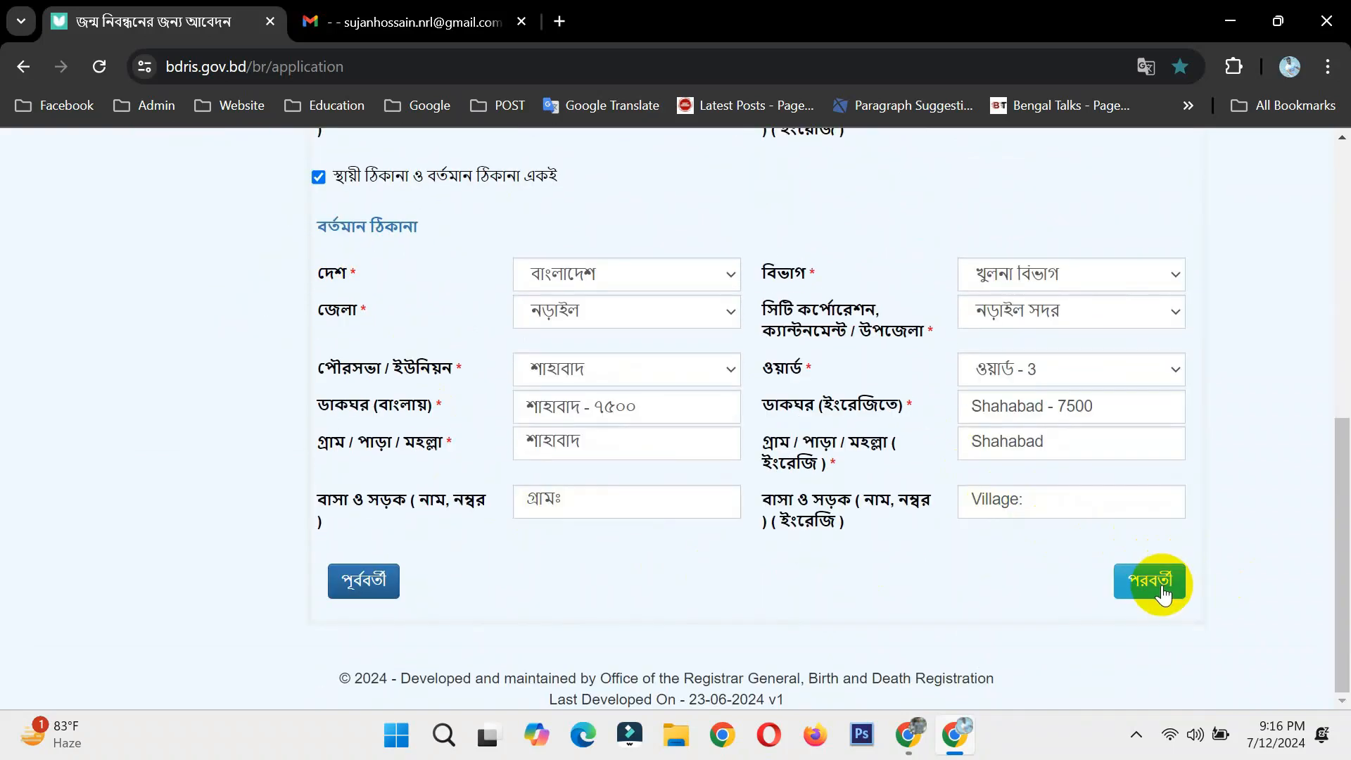
left_click(1148, 590)
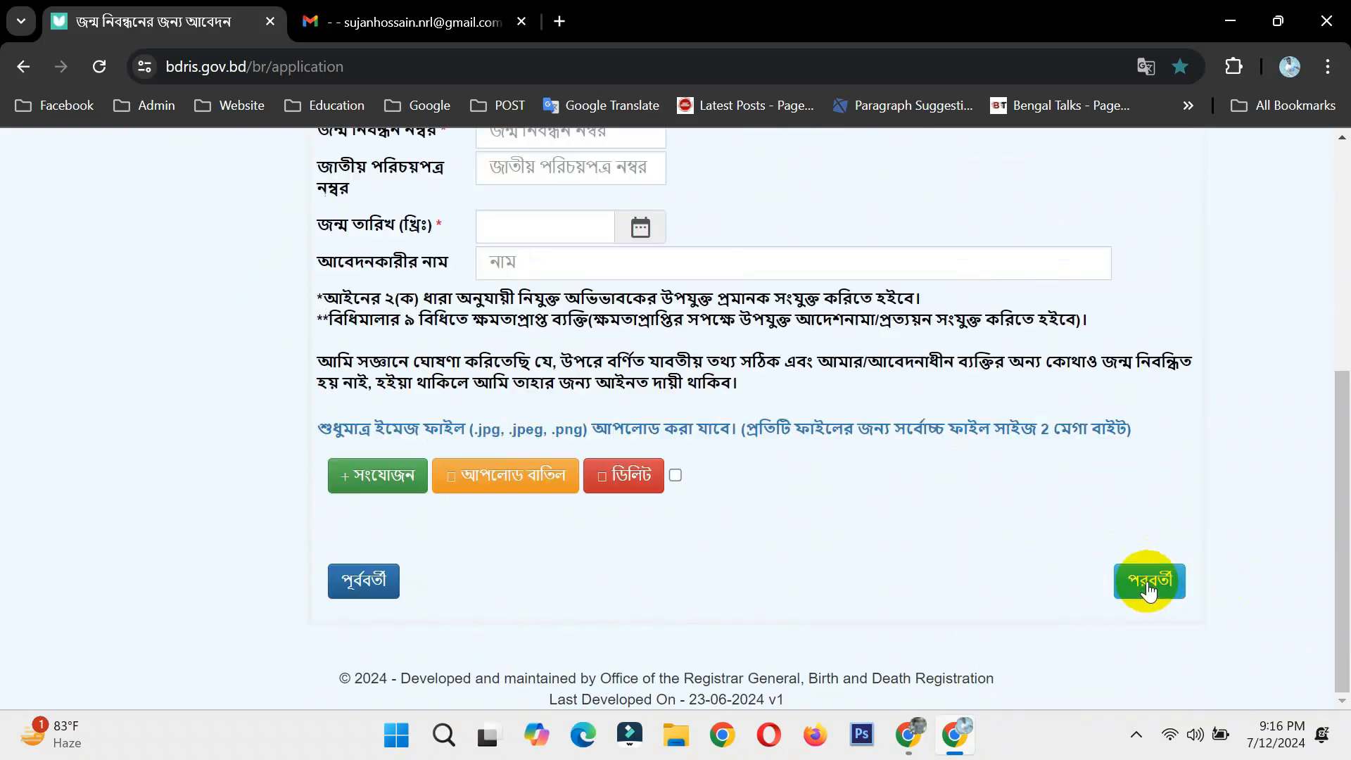
scroll(848, 396, "up", 3)
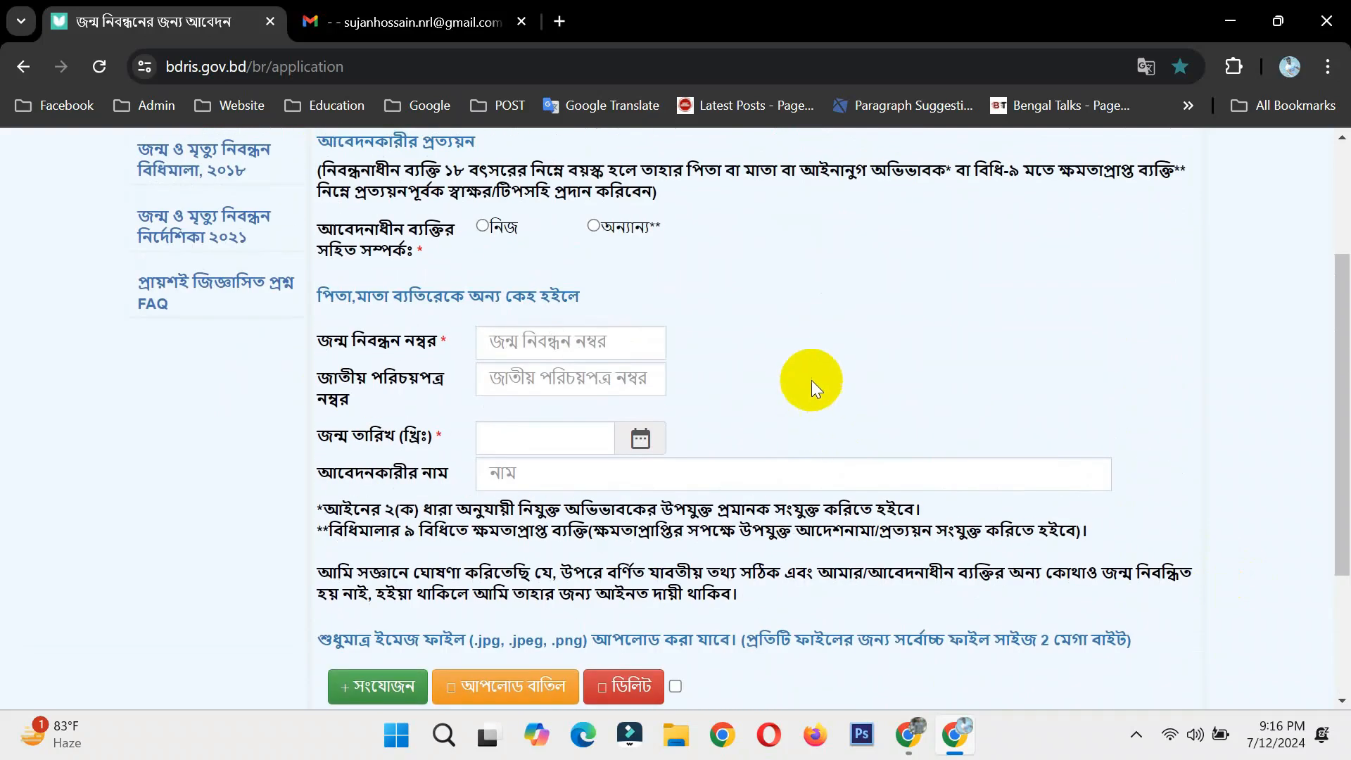
left_click(483, 227)
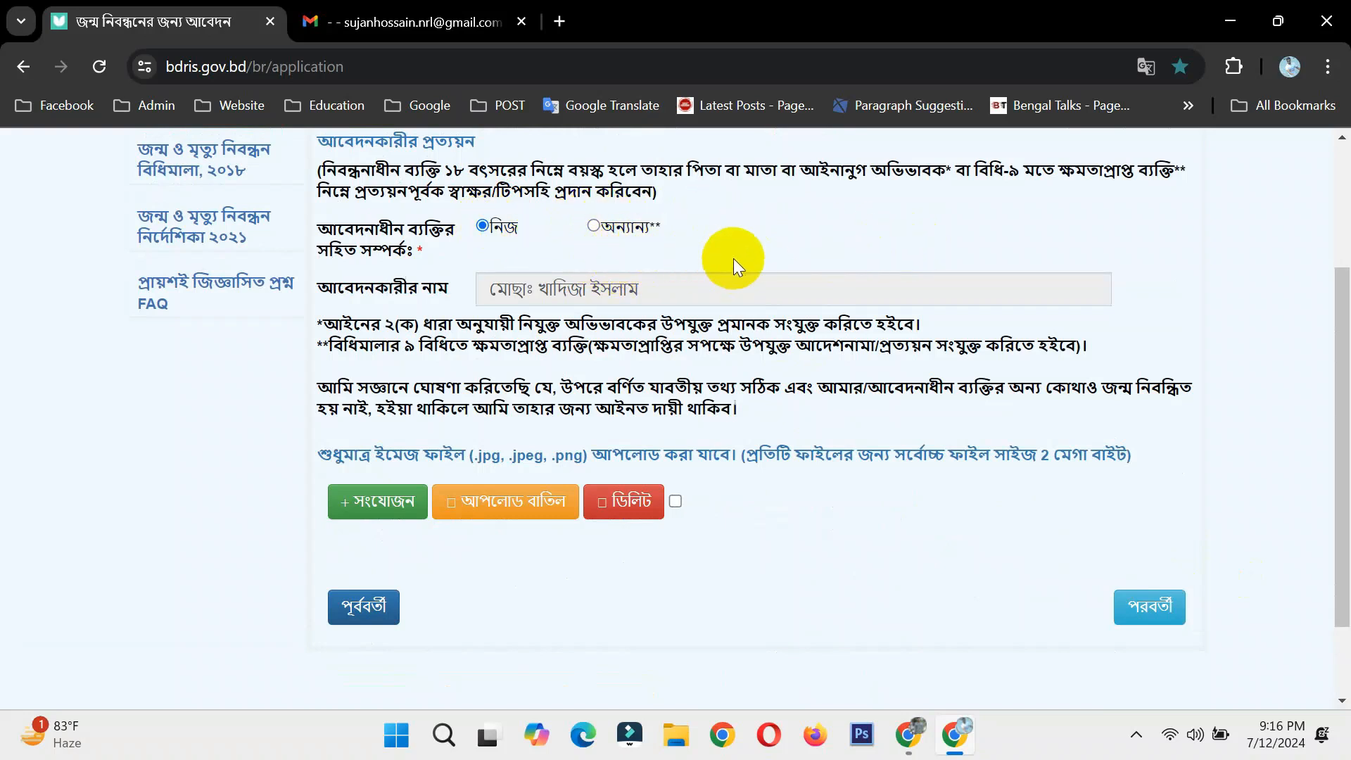
- Add the image WhatsApp Image 2023-12-27 at 08.54.27_9f23b853.jpg from the Birth Certificate folder as an attachment
left_click(383, 507)
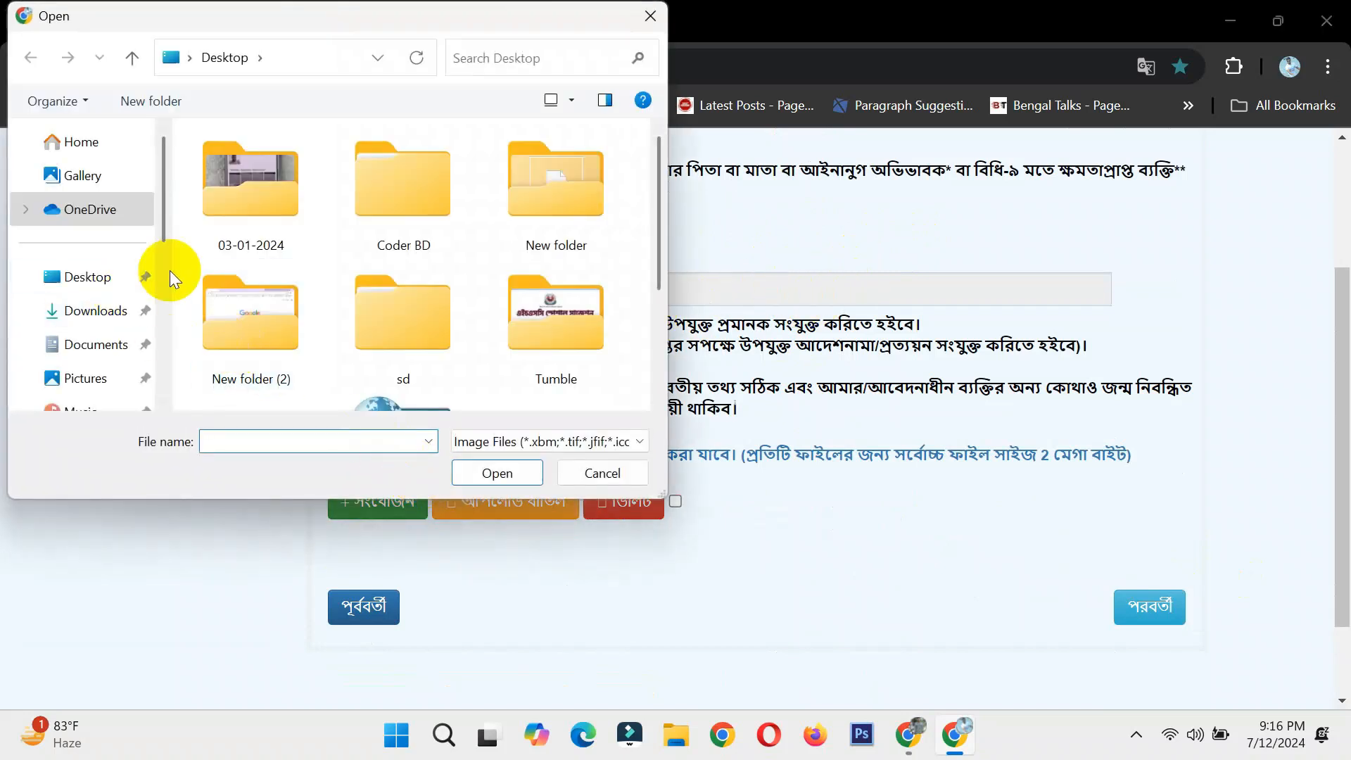
scroll(438, 253, "down", 2)
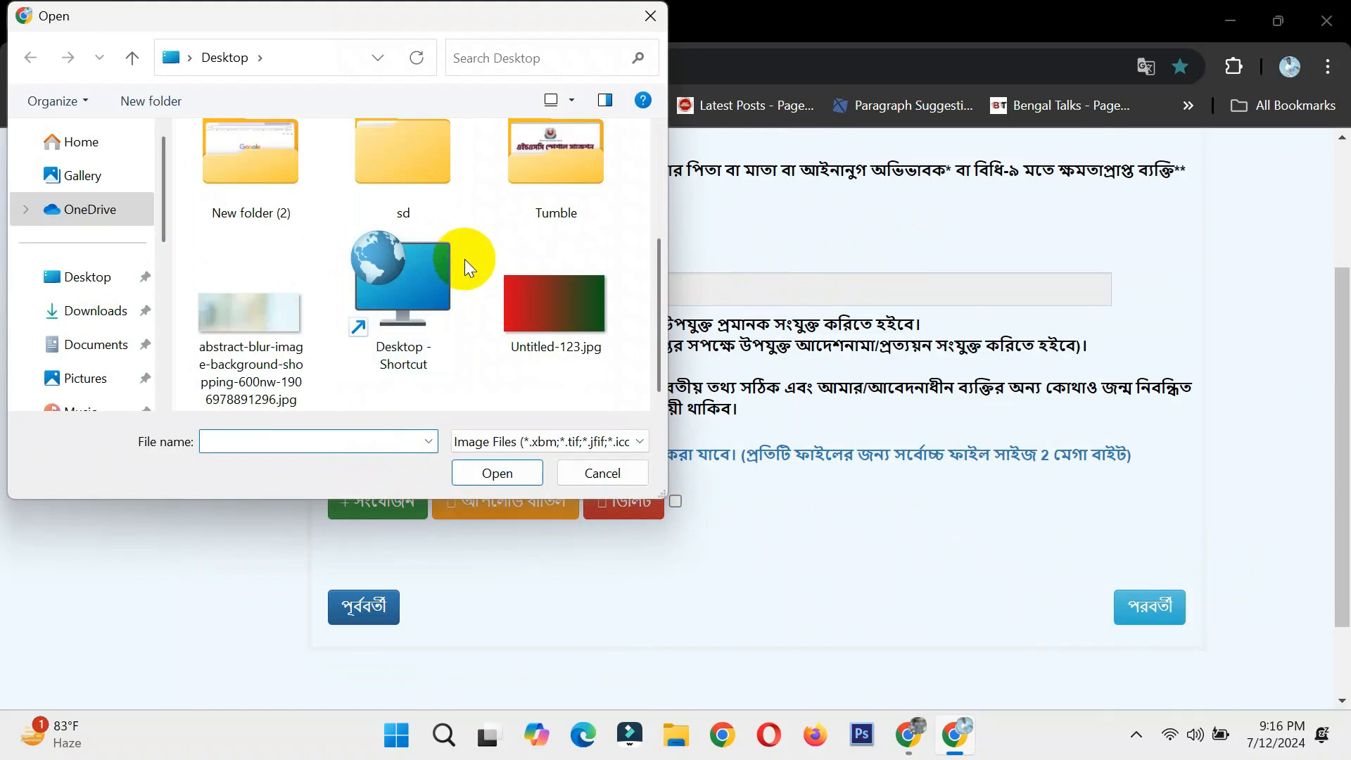
double_click(424, 320)
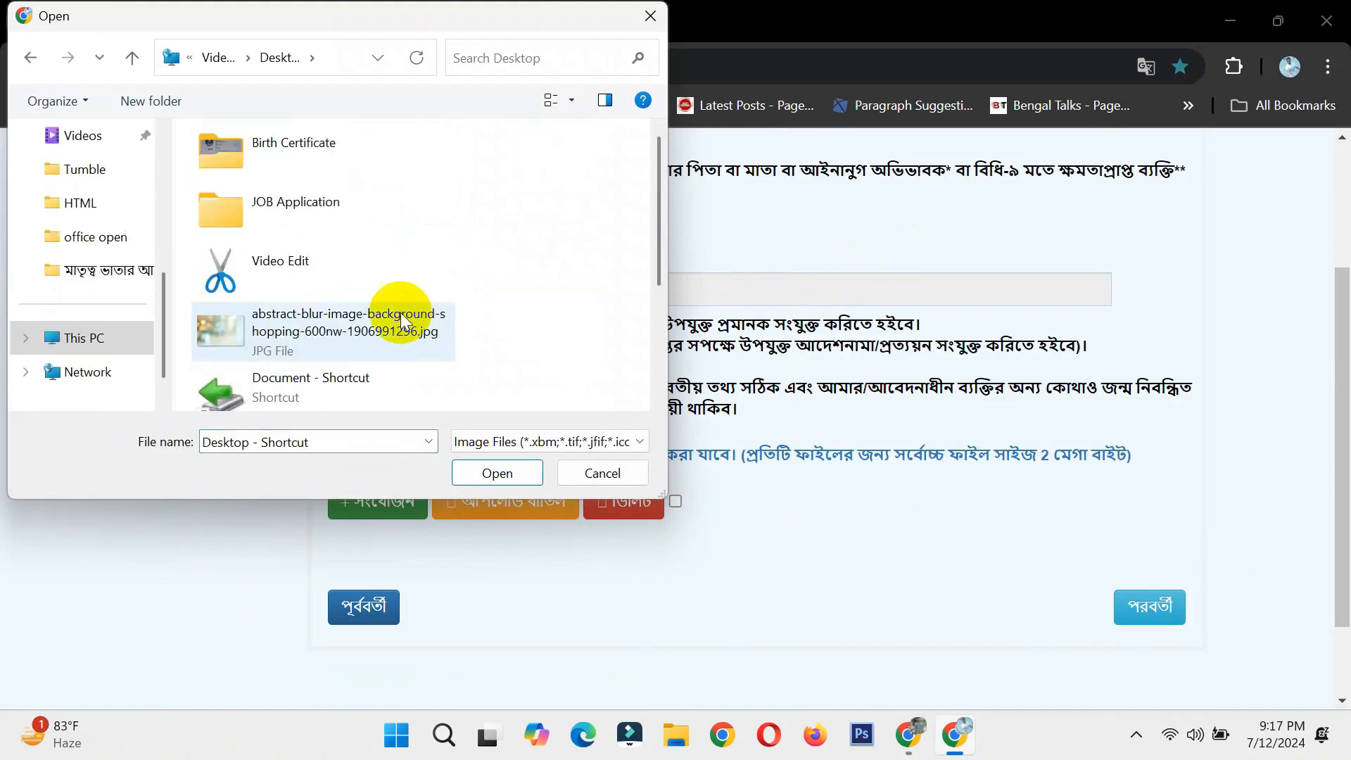
double_click(287, 152)
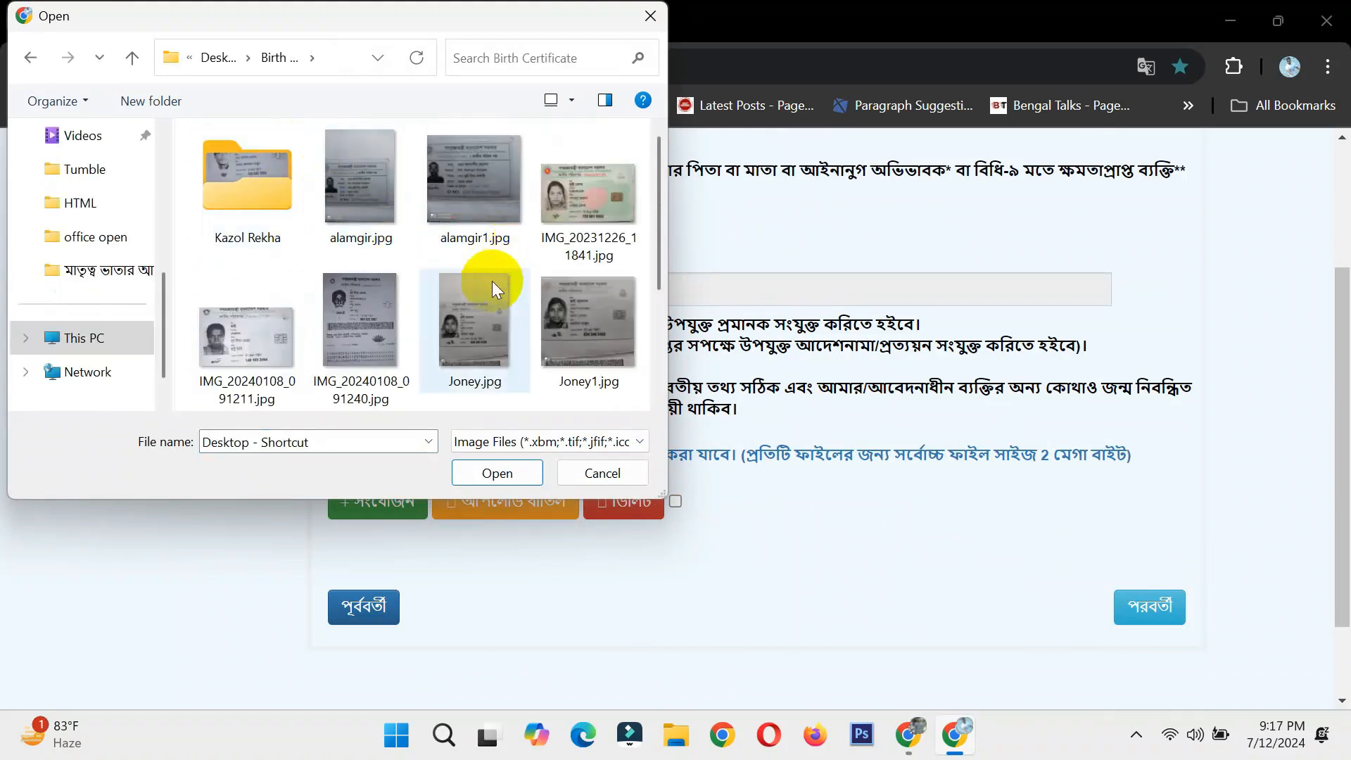
left_click_drag(657, 188, 640, 300)
left_click(493, 316)
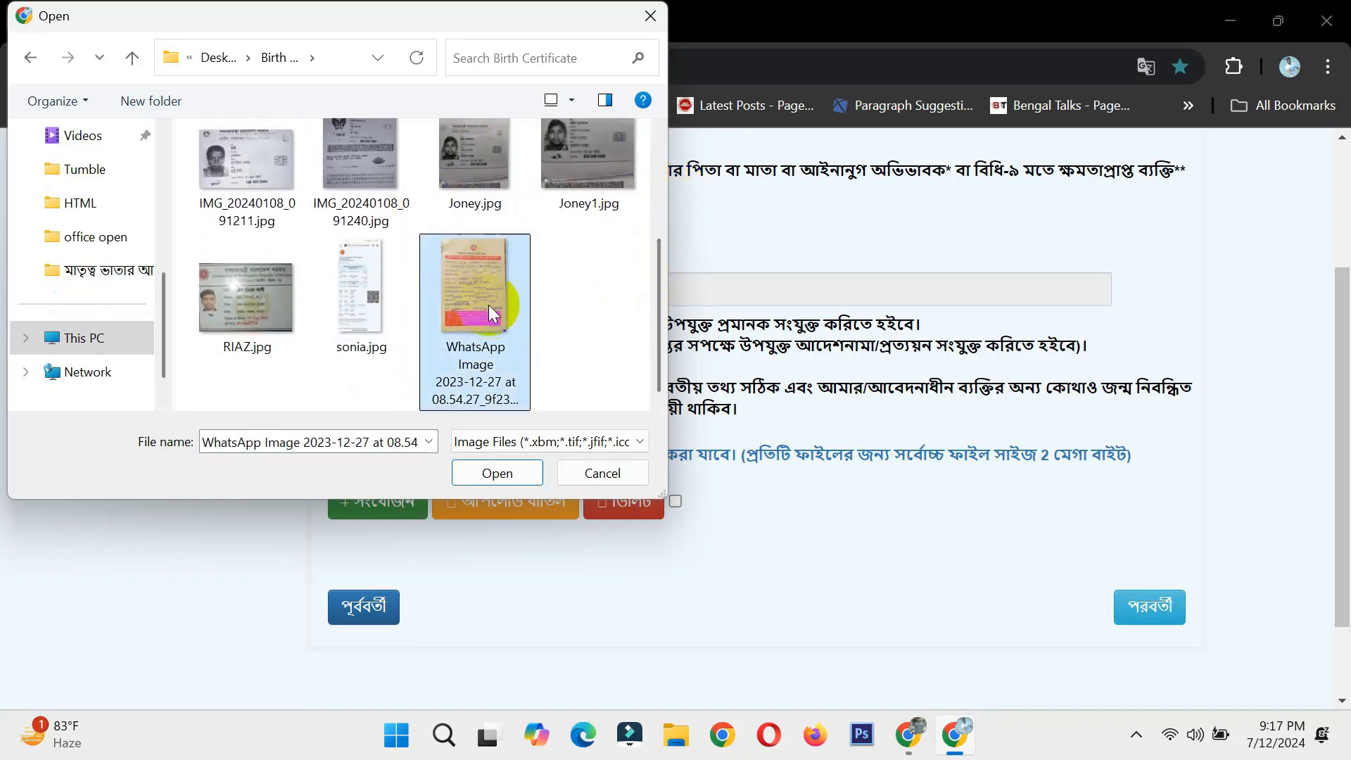
left_click(497, 473)
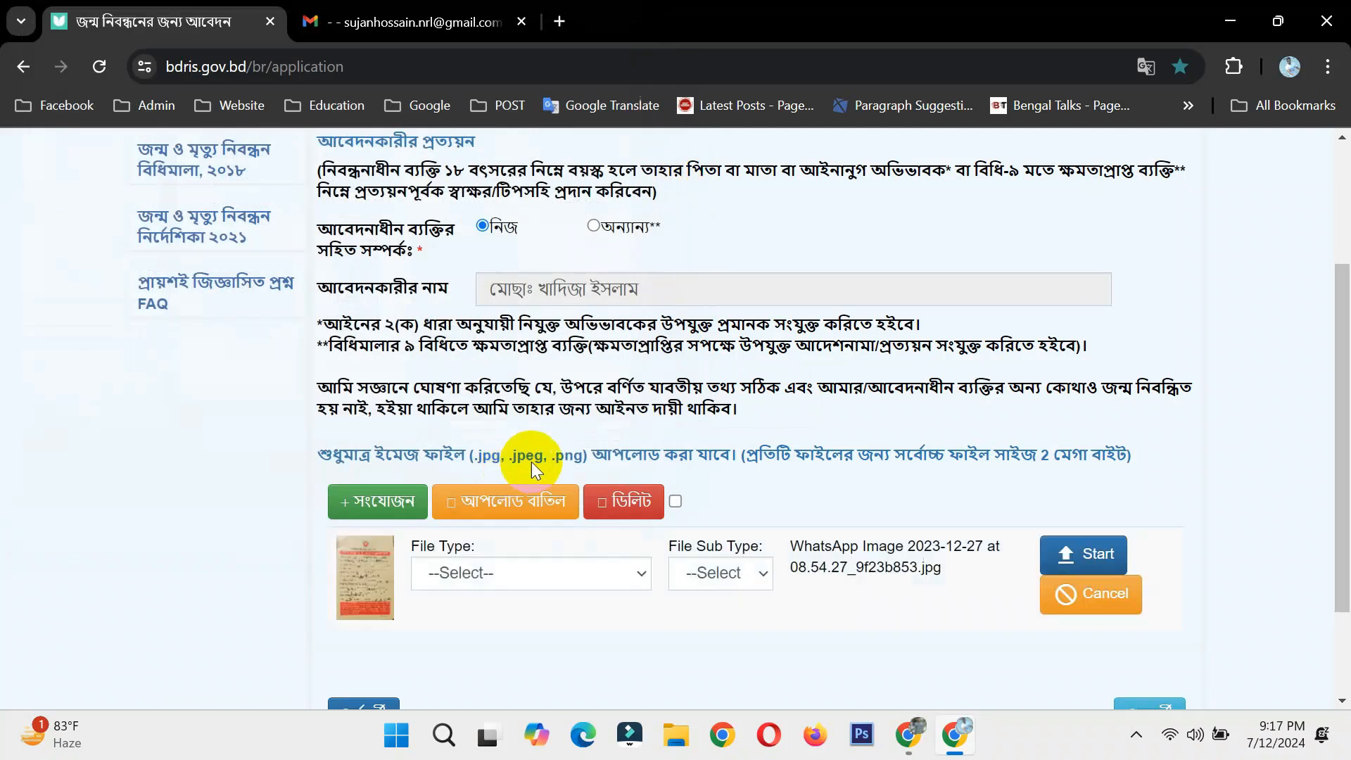
- Add IMG_20240108_091240.jpg from the Birth Certificate folder as the second attachment
scroll(602, 481, "down", 2)
left_click(394, 397)
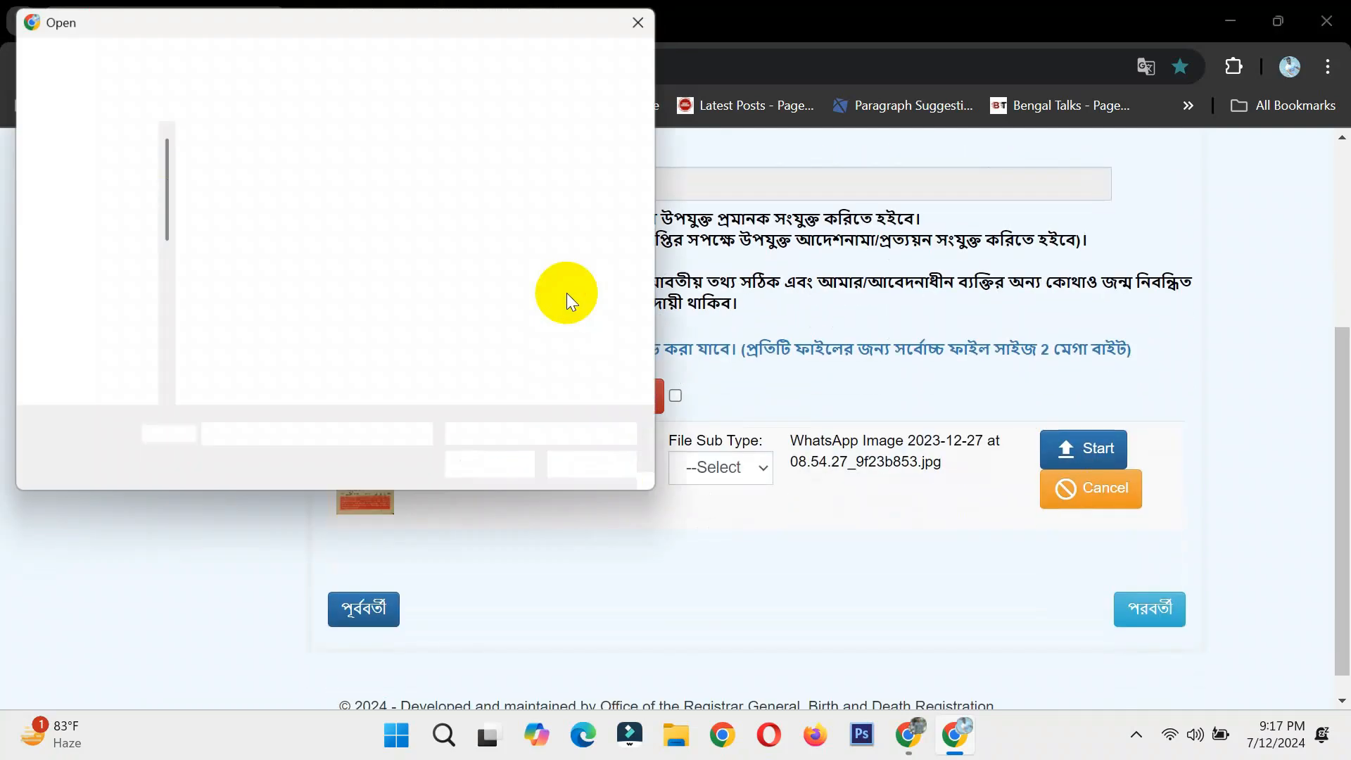
scroll(411, 362, "down", 2)
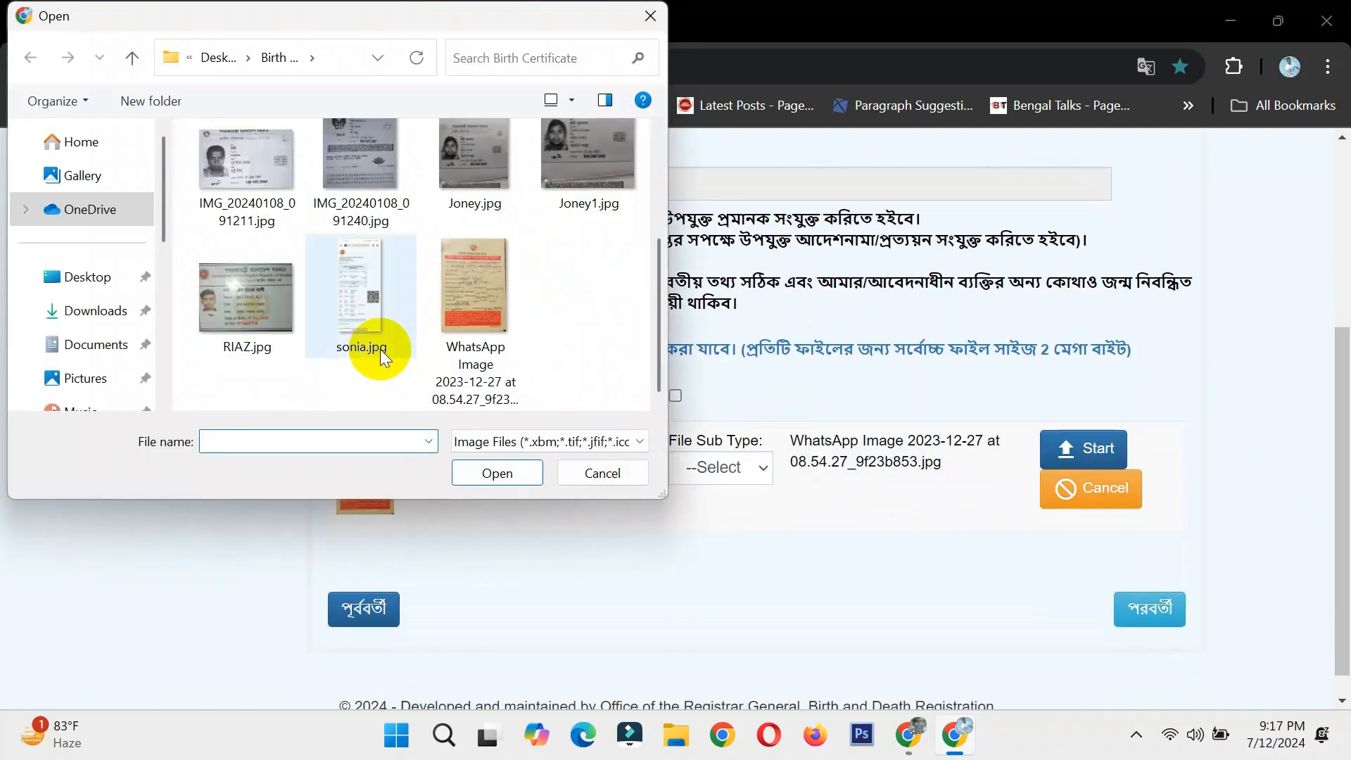
left_click(348, 165)
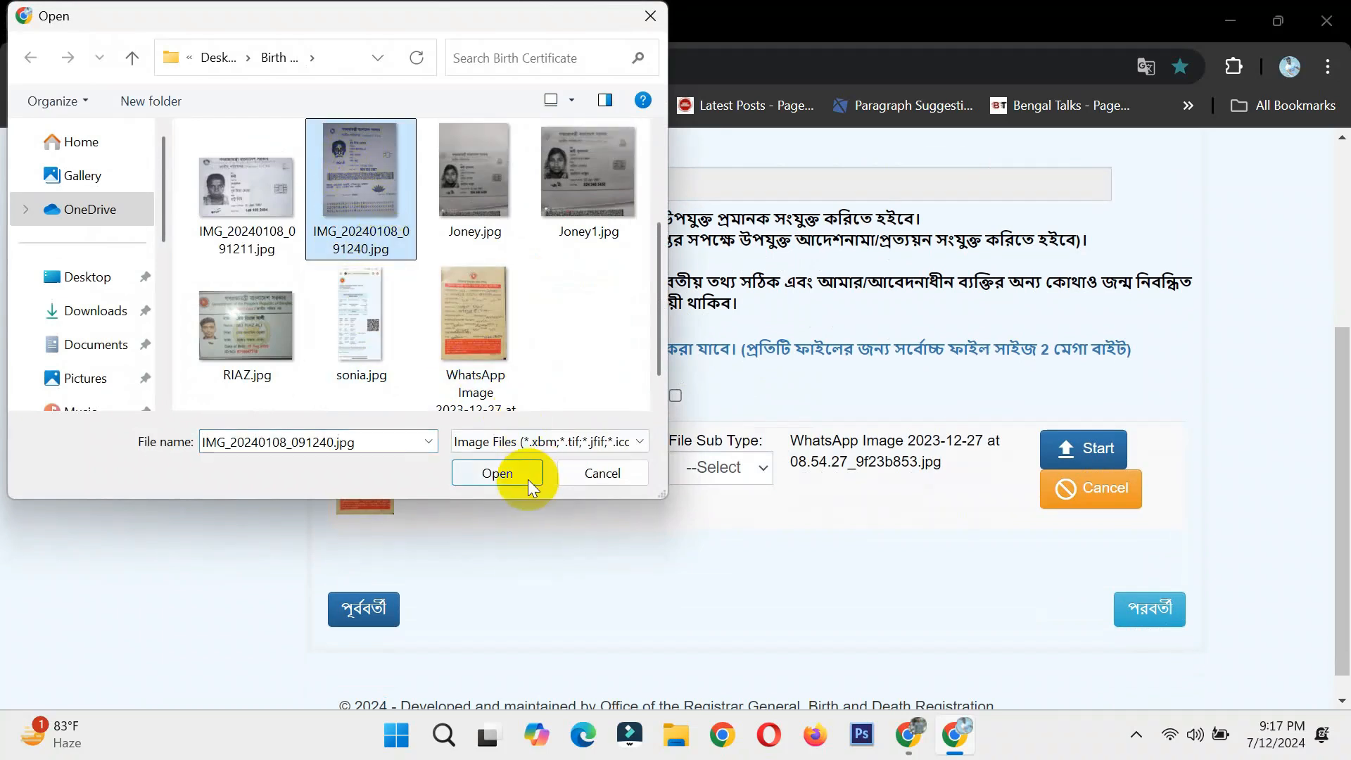
left_click(496, 473)
- Set the first attachment's file type to the চিকিৎসক কর্তৃক প্রত্যয়ন পত্র option and the second's to the পিতা / মাতা/ পিতামহ / পিতামহীর option
scroll(683, 471, "down", 1)
scroll(679, 483, "up", 1)
left_click(594, 466)
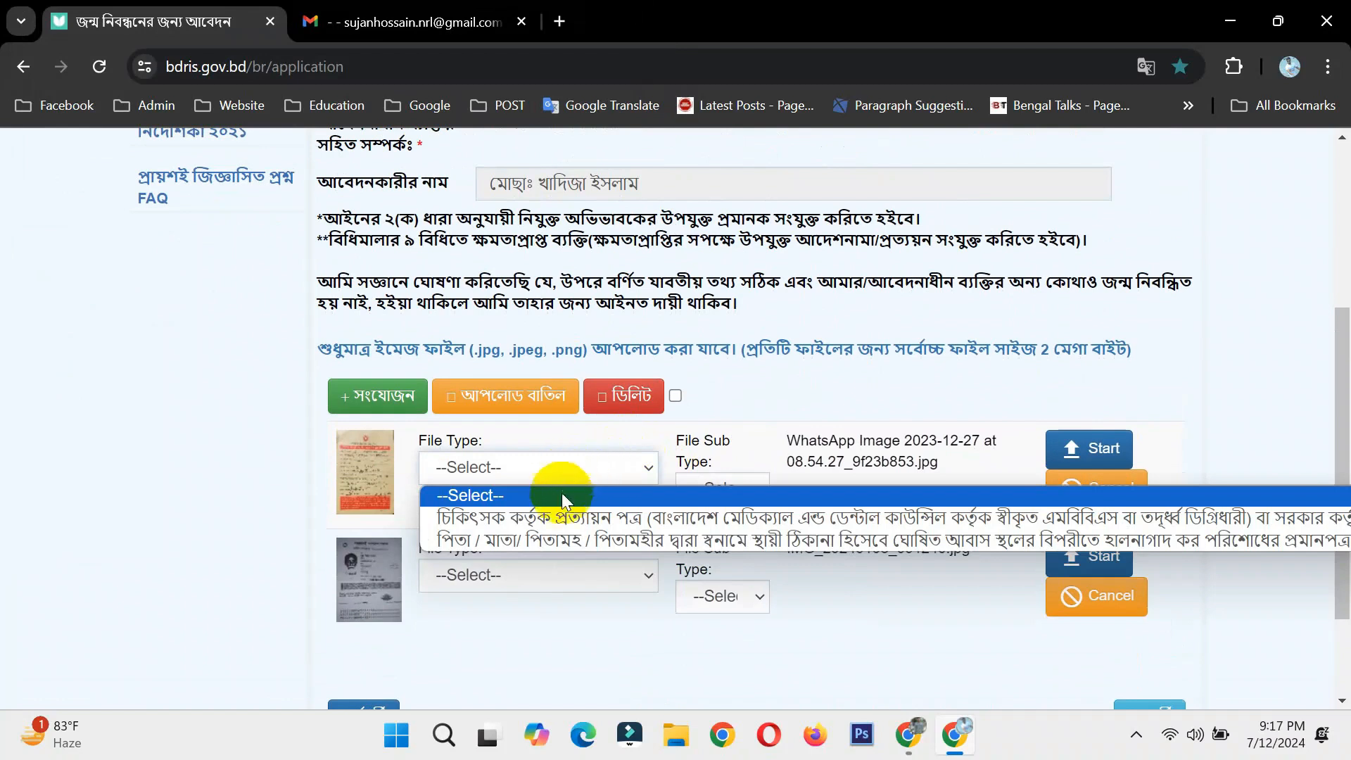
left_click(574, 517)
scroll(581, 500, "down", 1)
left_click(557, 471)
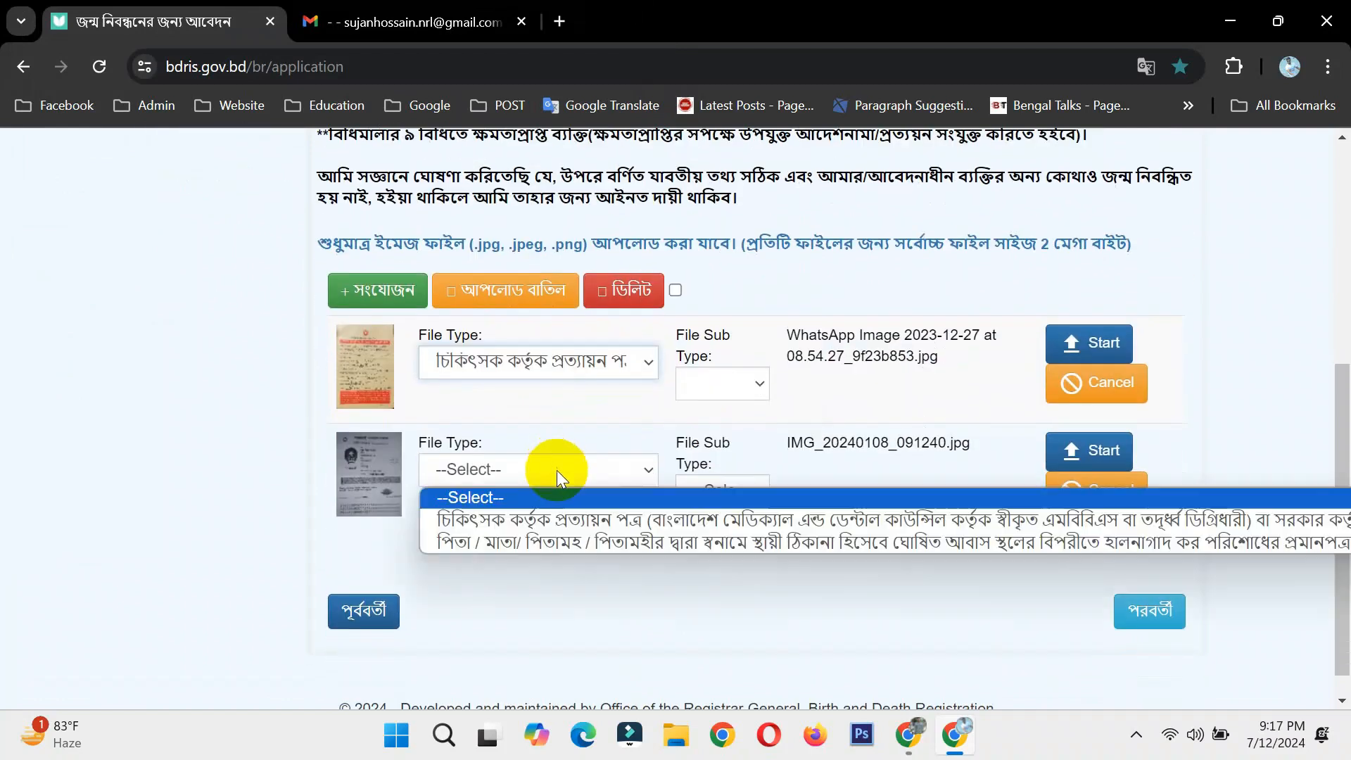
left_click(507, 543)
- Upload both attachments and continue to the application's review page
left_click(1070, 343)
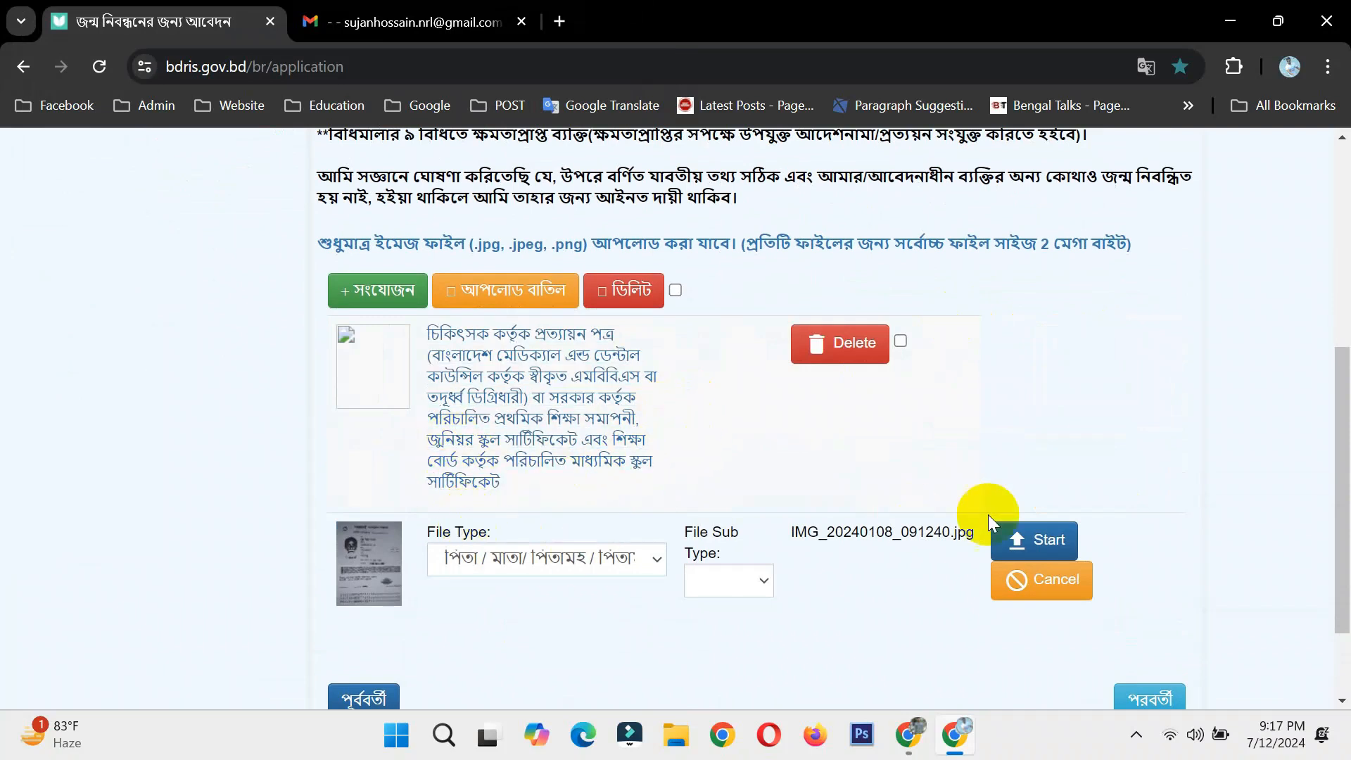
left_click(1032, 540)
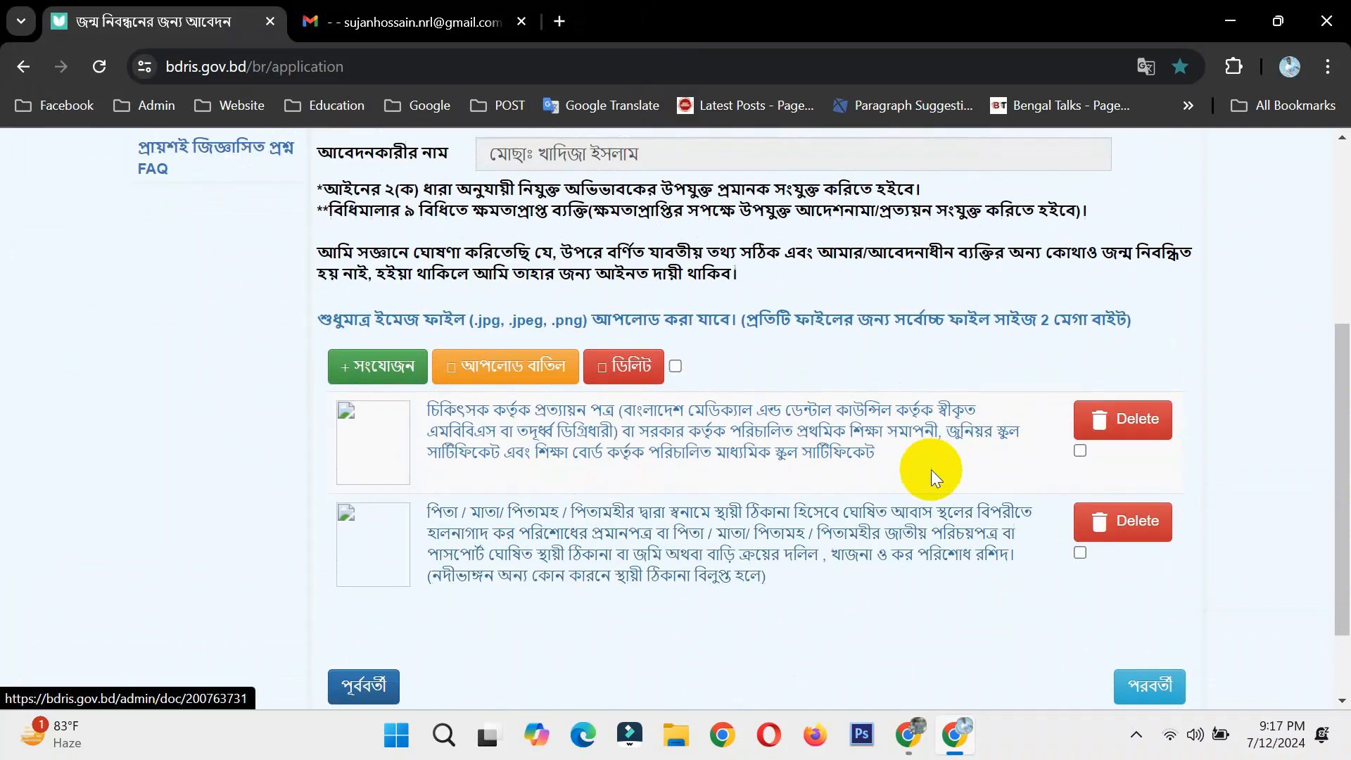
scroll(919, 480, "down", 1)
left_click(1149, 580)
- Enter the applicant's e-mail address and phone number at the end of the review page, and request the OTP
scroll(631, 347, "up", 10)
scroll(633, 341, "down", 10)
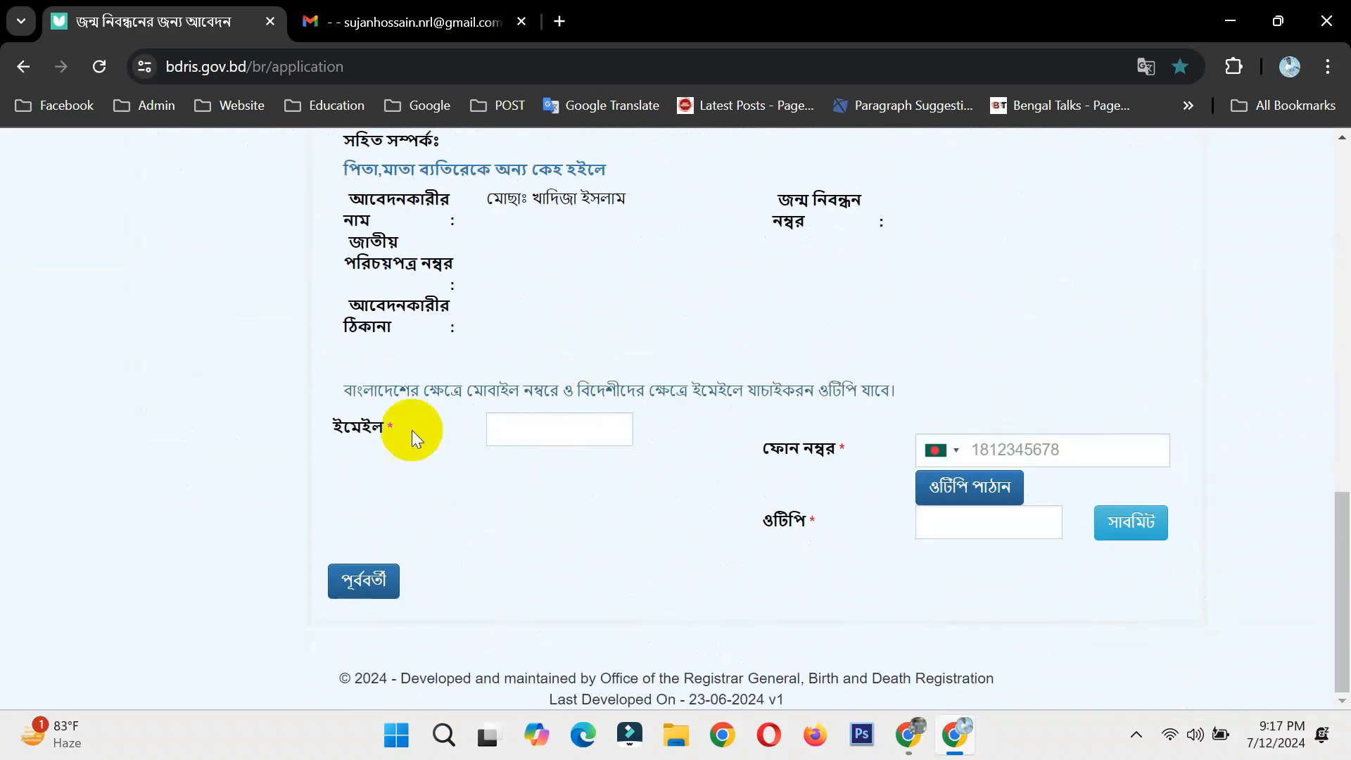
left_click(509, 433)
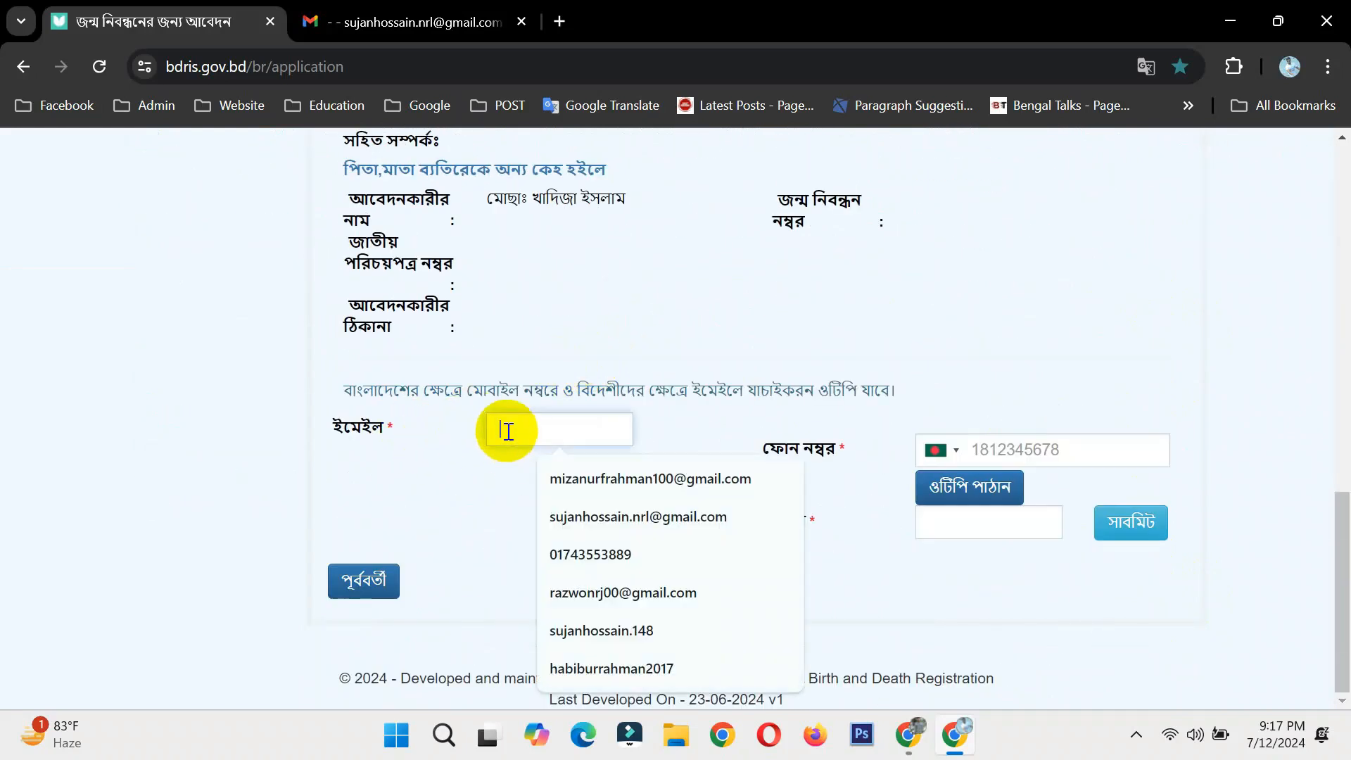
left_click(443, 384)
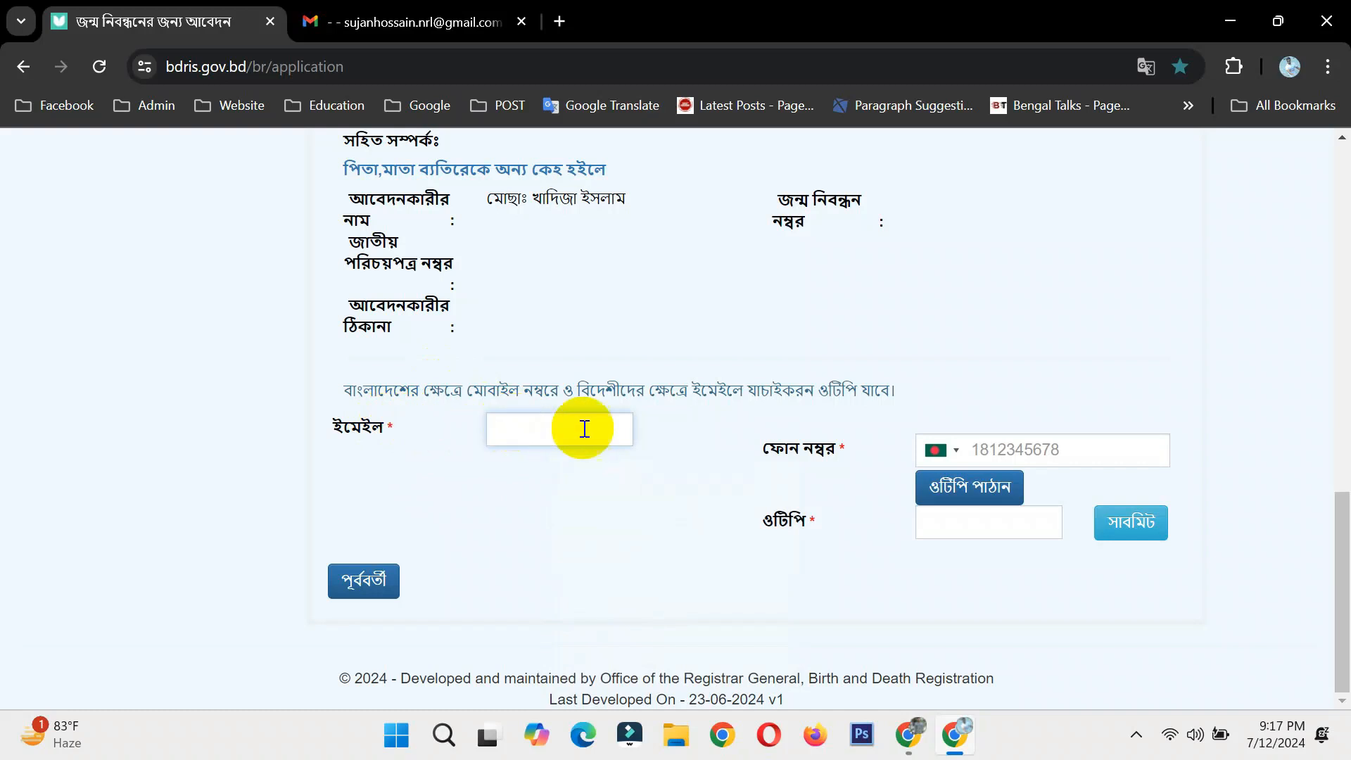
left_click(1018, 454)
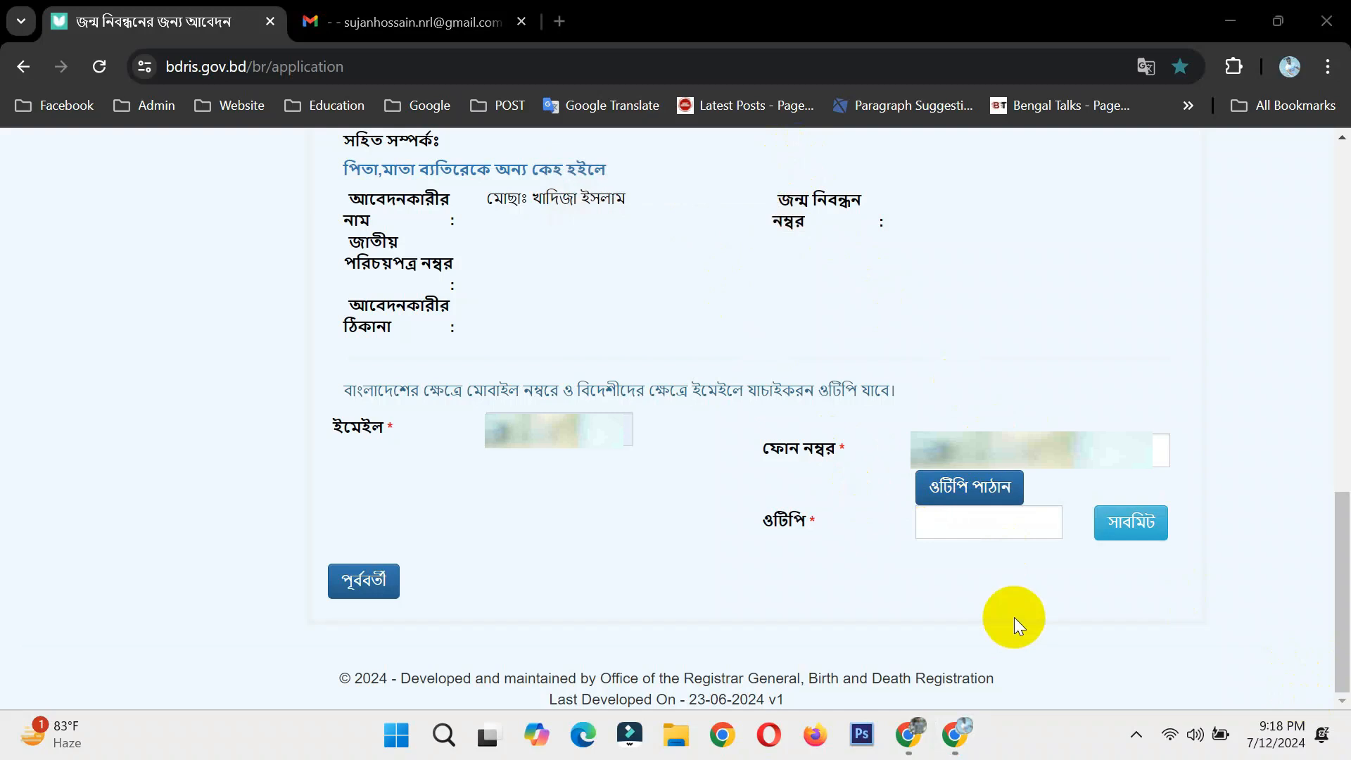
left_click(981, 493)
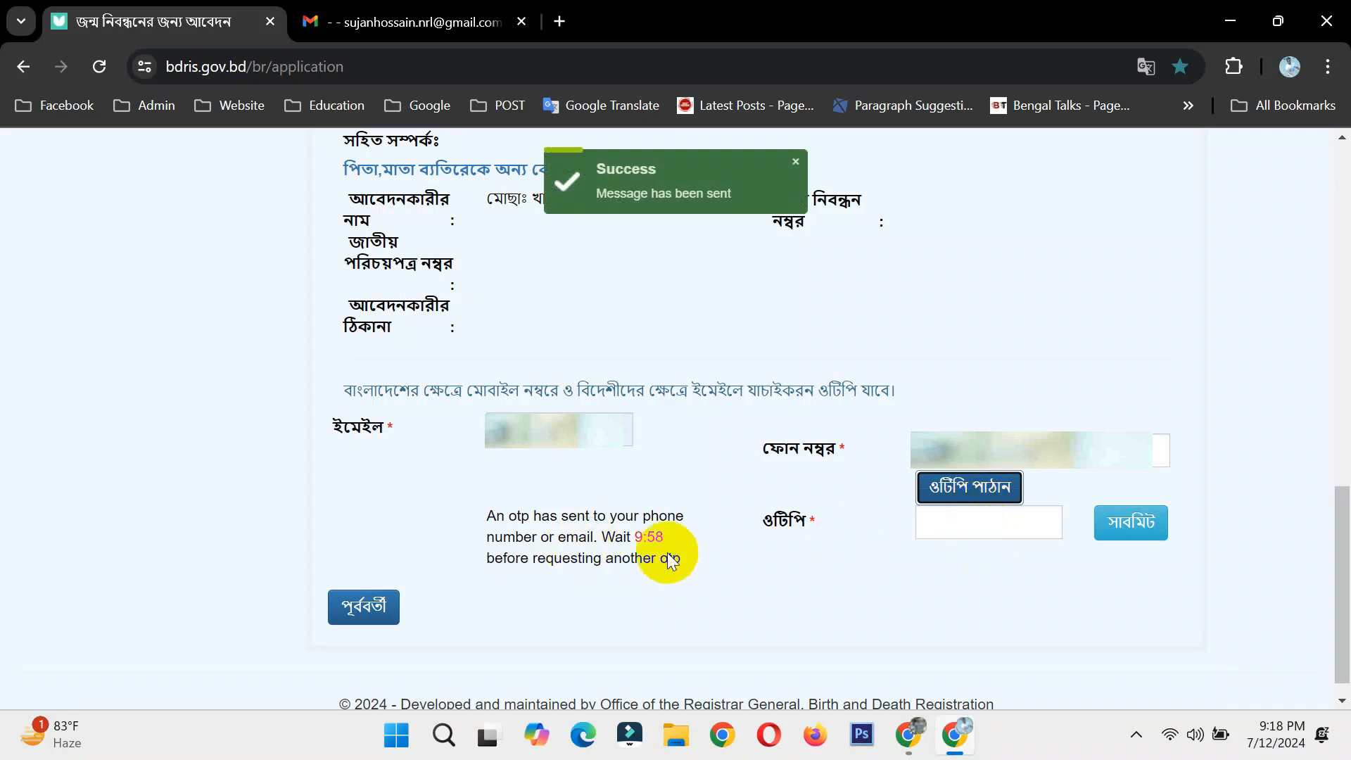
- Enter the received OTP verification code and submit the birth registration application
left_click_drag(627, 537, 665, 537)
left_click(964, 522)
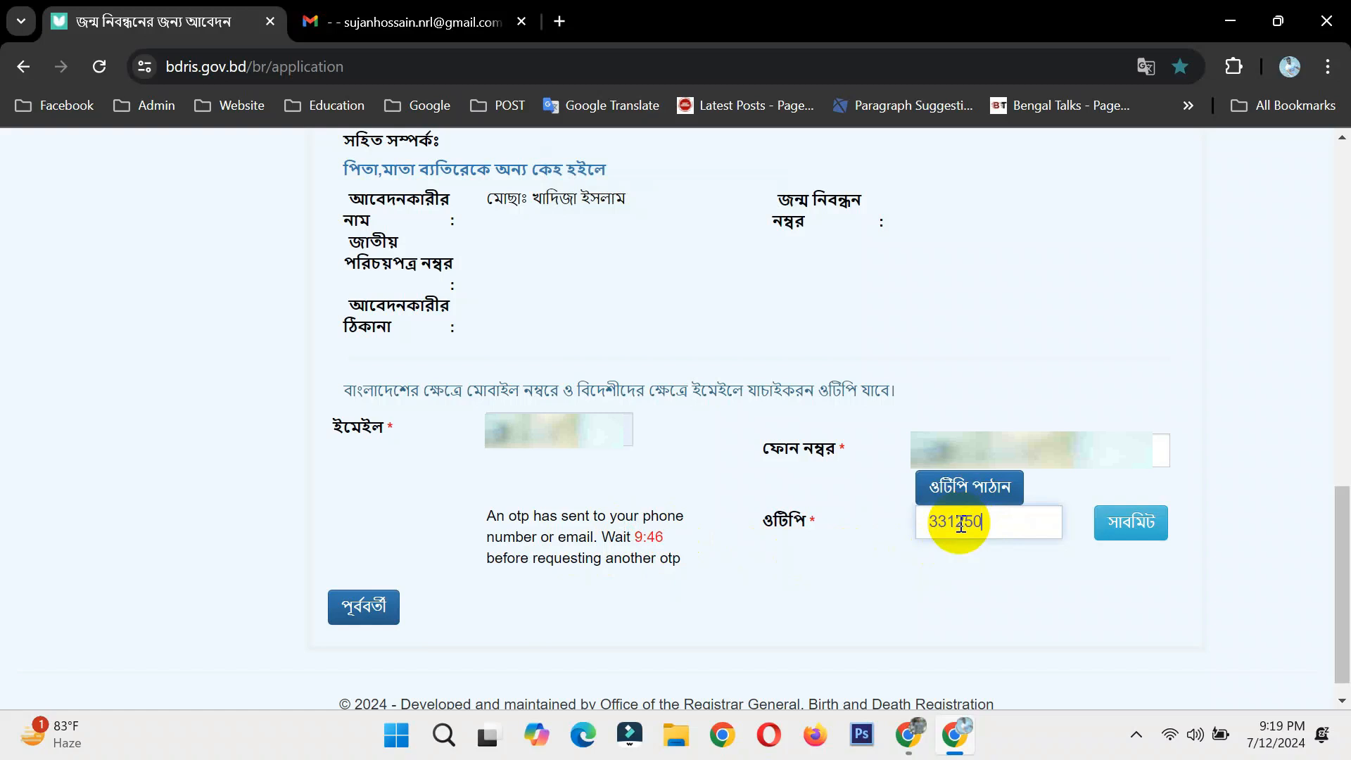
left_click(1126, 524)
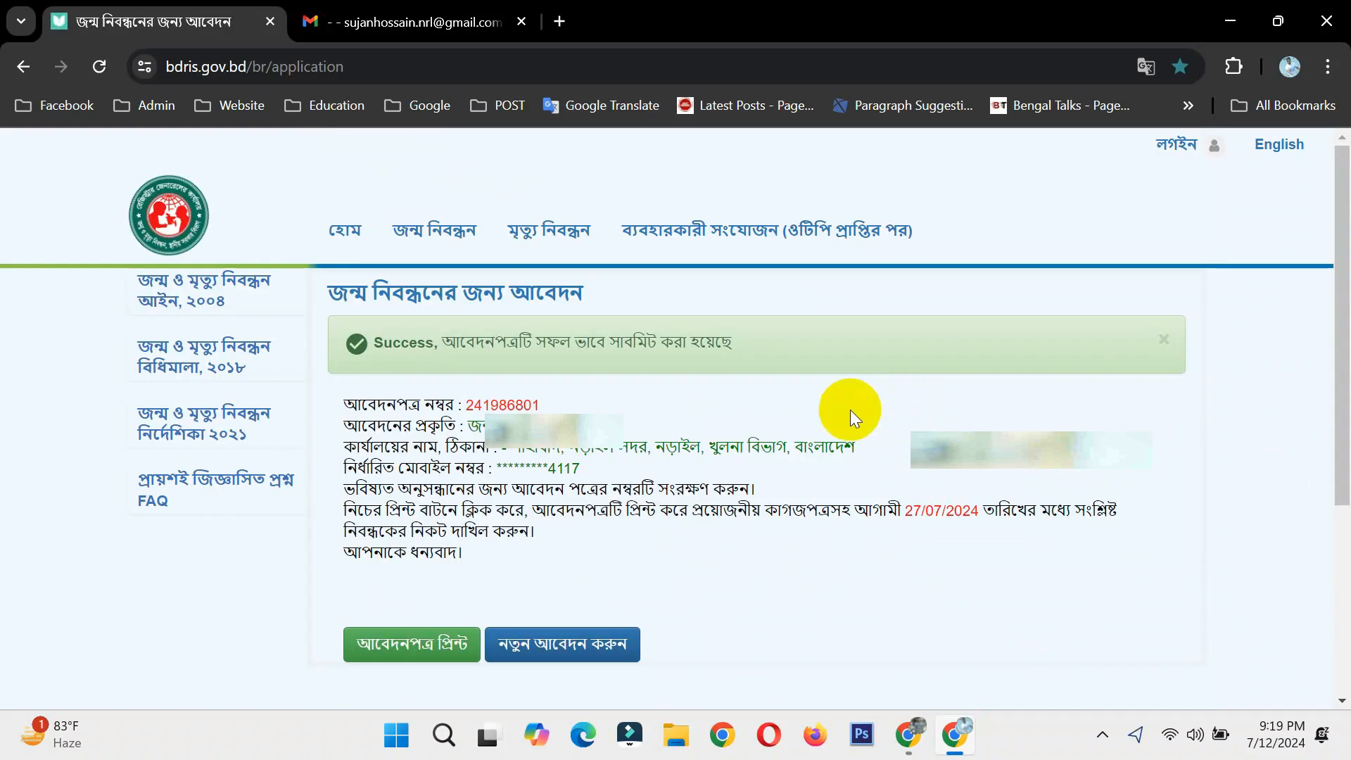
- Review the submitted application's number, office address and registered mobile number in the confirmation, highlighting each one
scroll(688, 459, "down", 3)
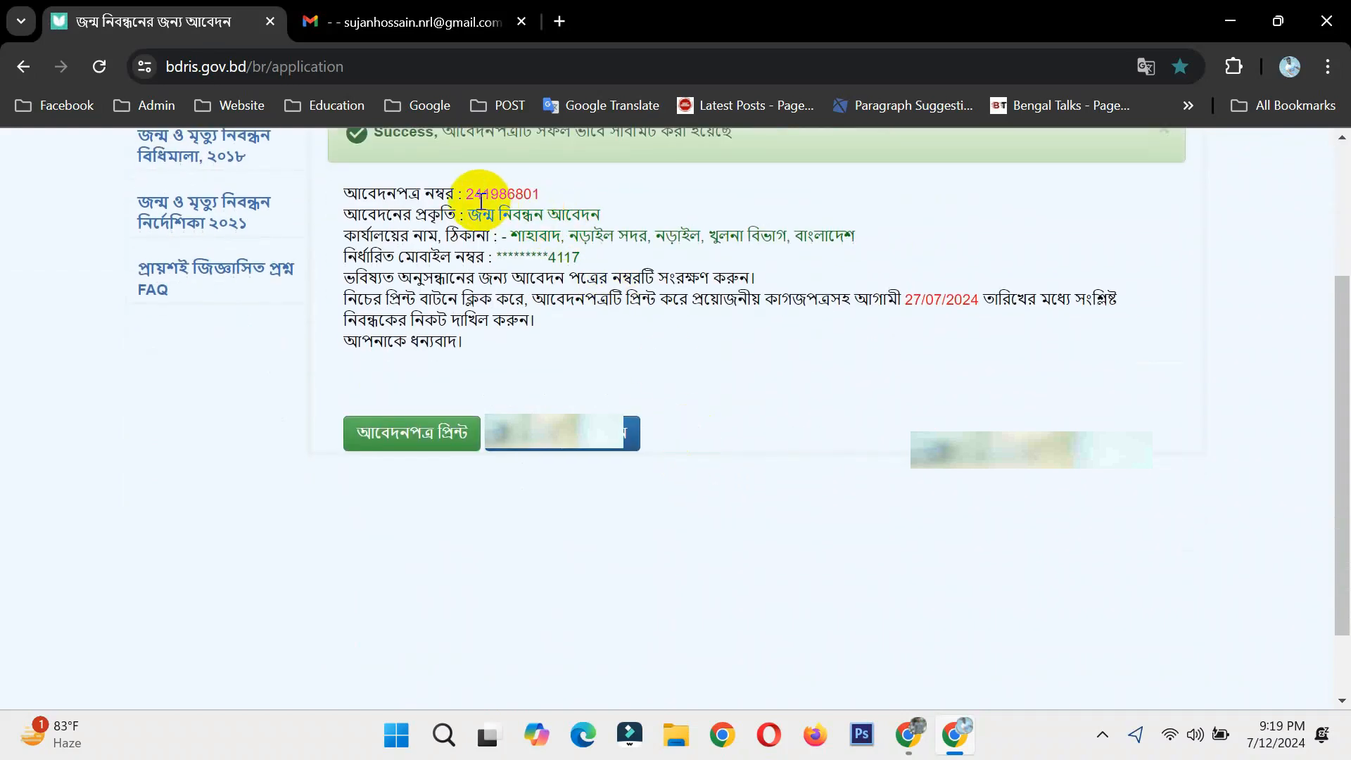
left_click_drag(468, 195, 542, 192)
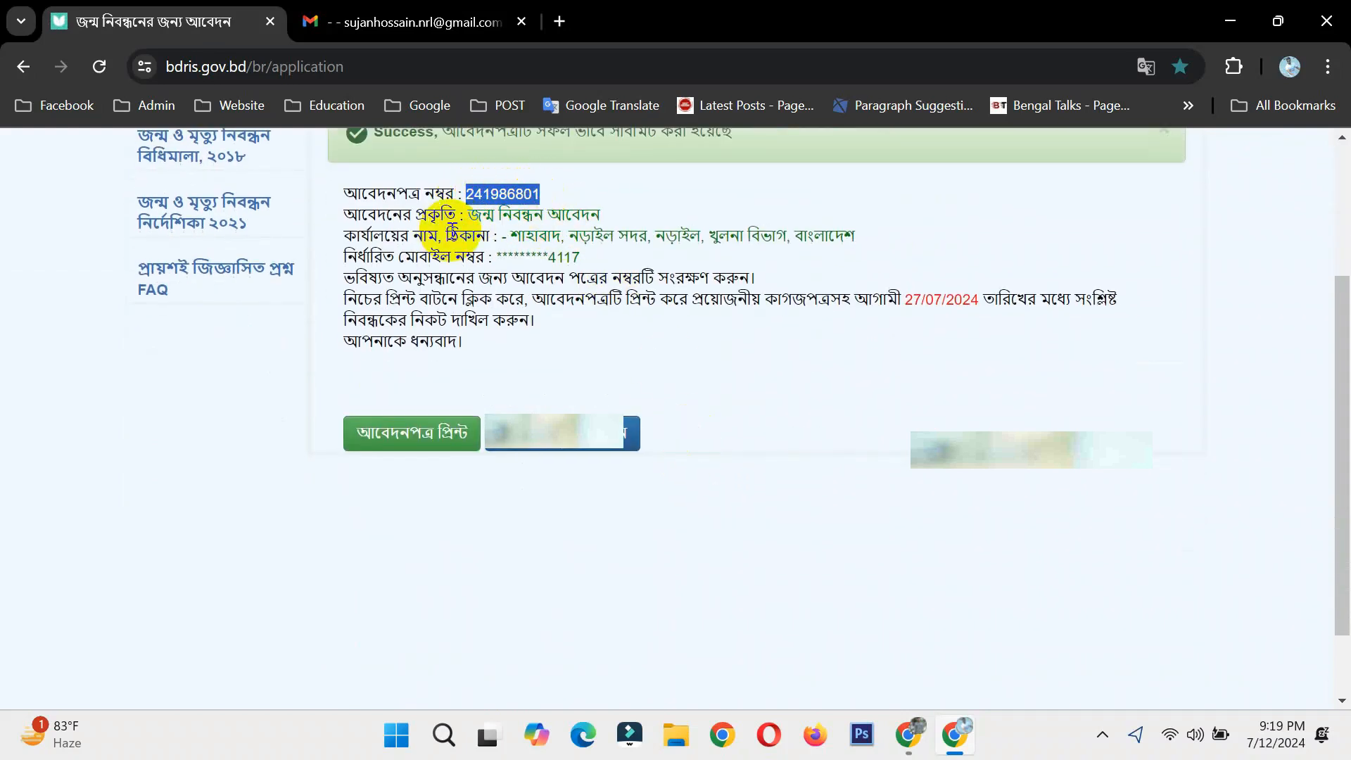
left_click_drag(465, 215, 864, 243)
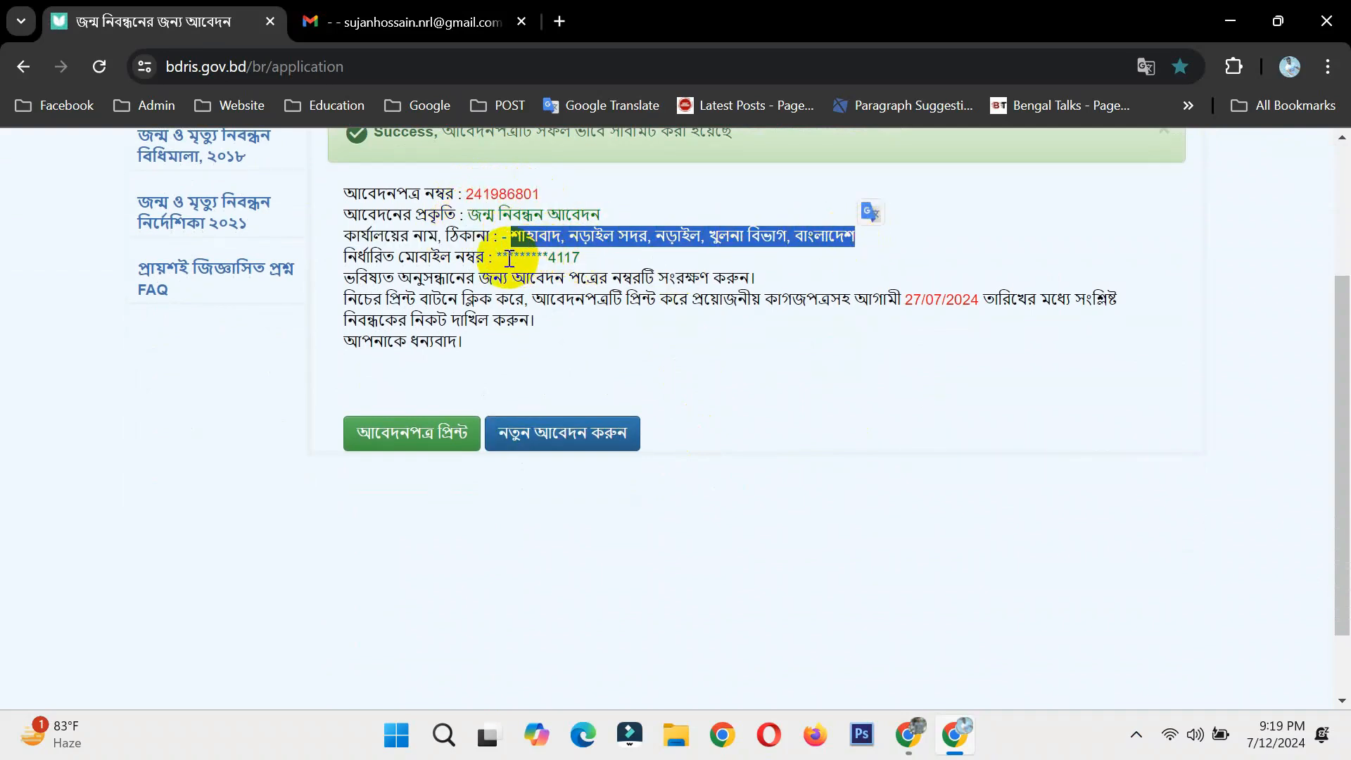
left_click_drag(510, 258, 599, 261)
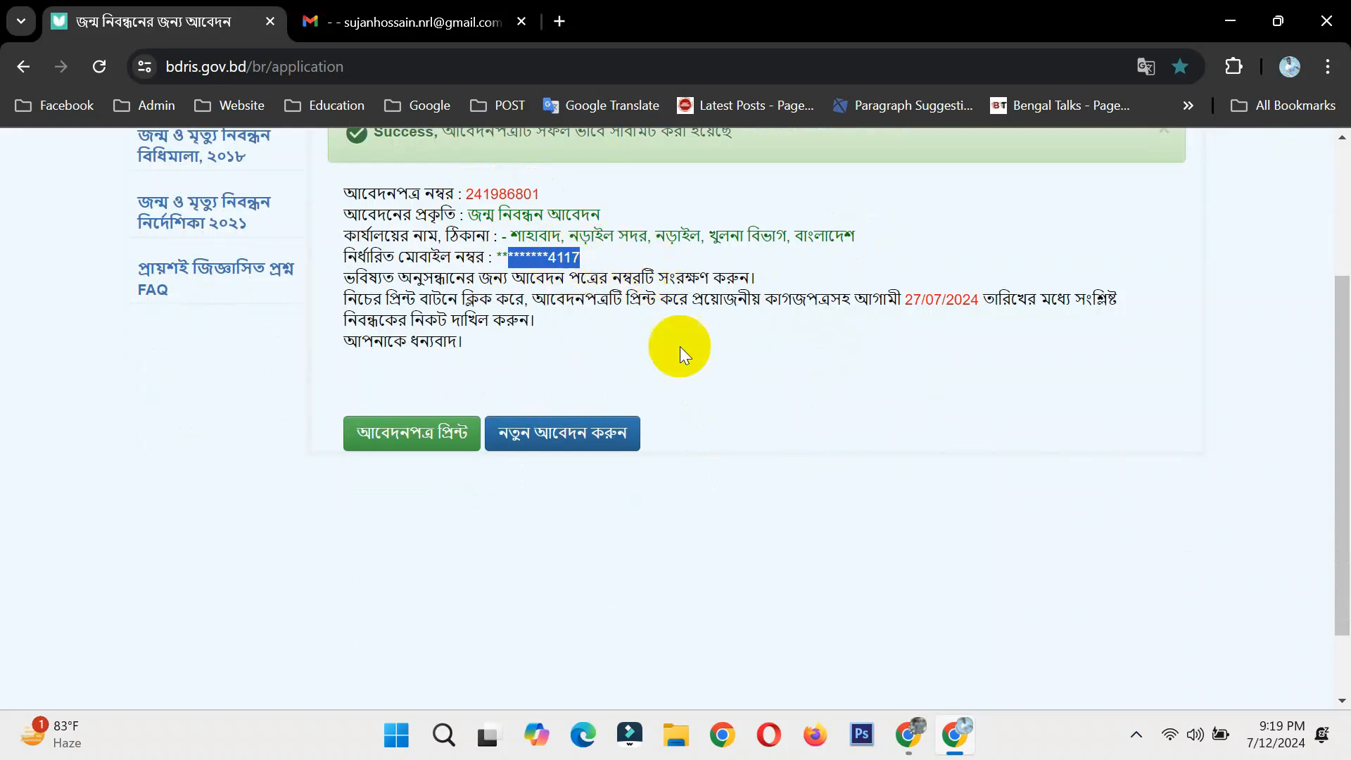
- Try to print the submitted application from the confirmation page, inspect the maximized print window and its address, and close it
left_click(431, 433)
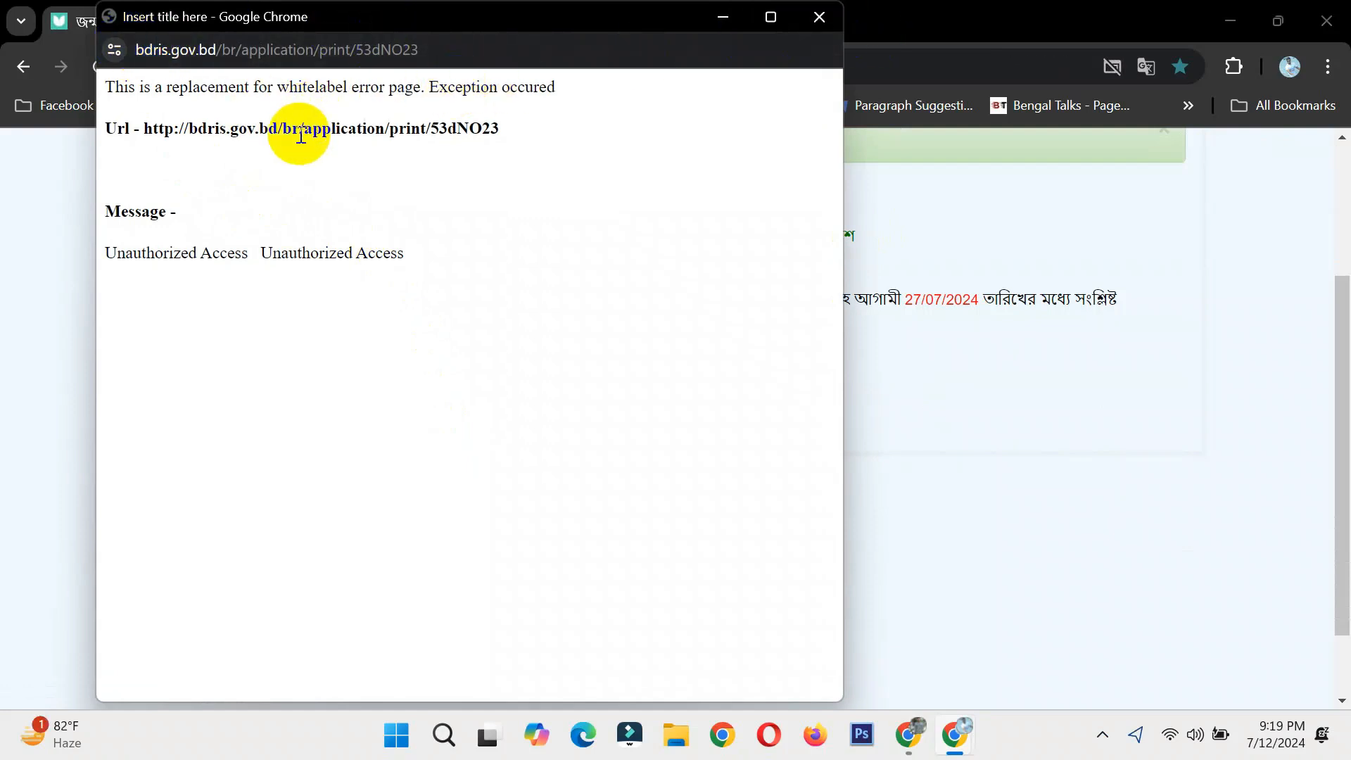
left_click(771, 17)
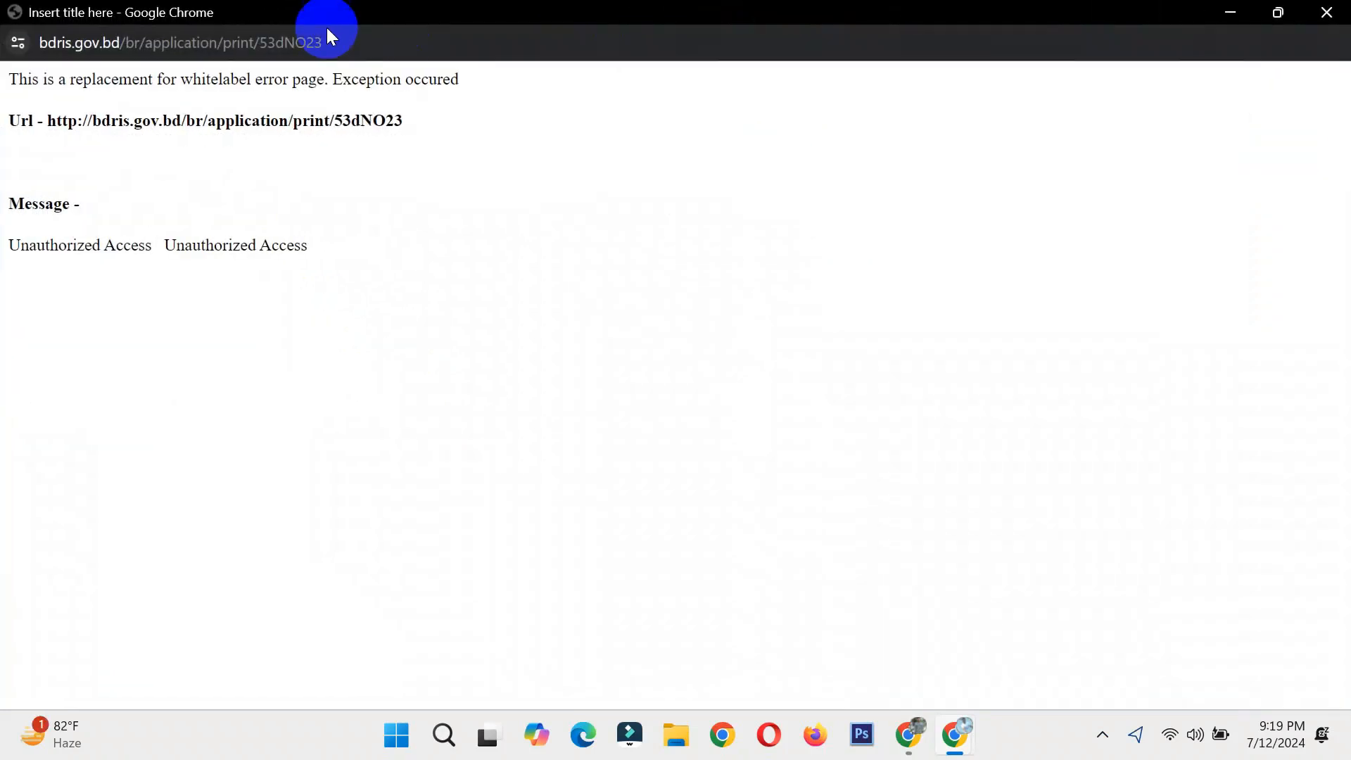
left_click(401, 47)
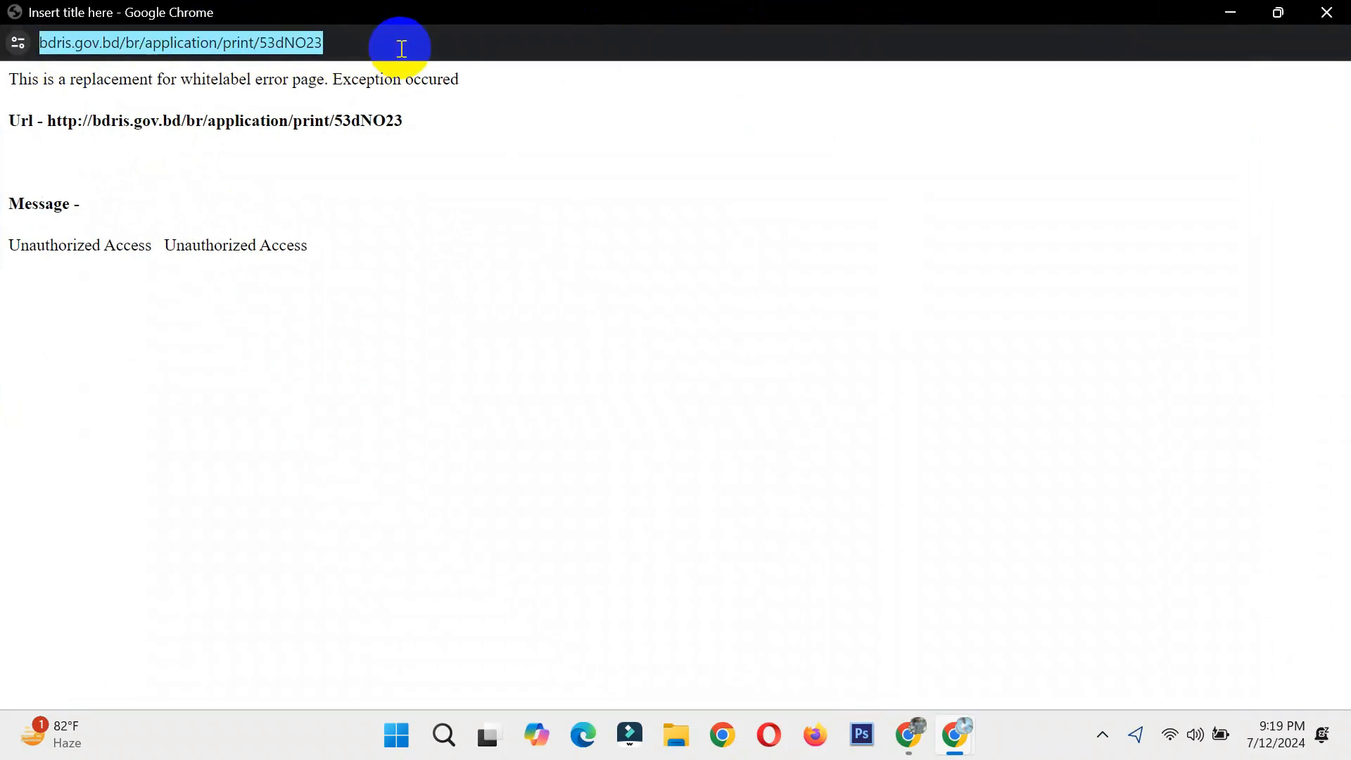
left_click(401, 49)
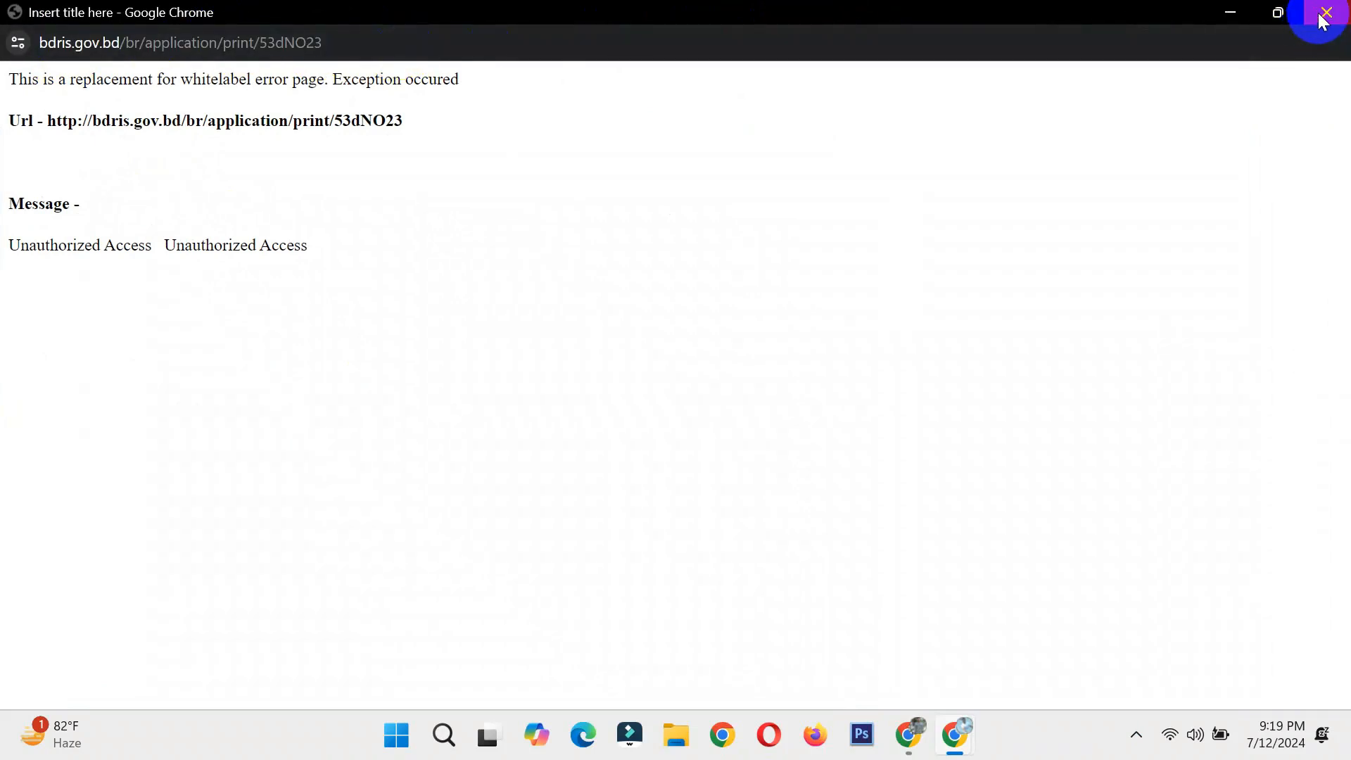
left_click(1315, 19)
- Copy the application number from the submission confirmation
left_click_drag(764, 301, 768, 288)
left_click(508, 206)
scroll(489, 232, "up", 1)
double_click(494, 303)
right_click(517, 301)
left_click(542, 324)
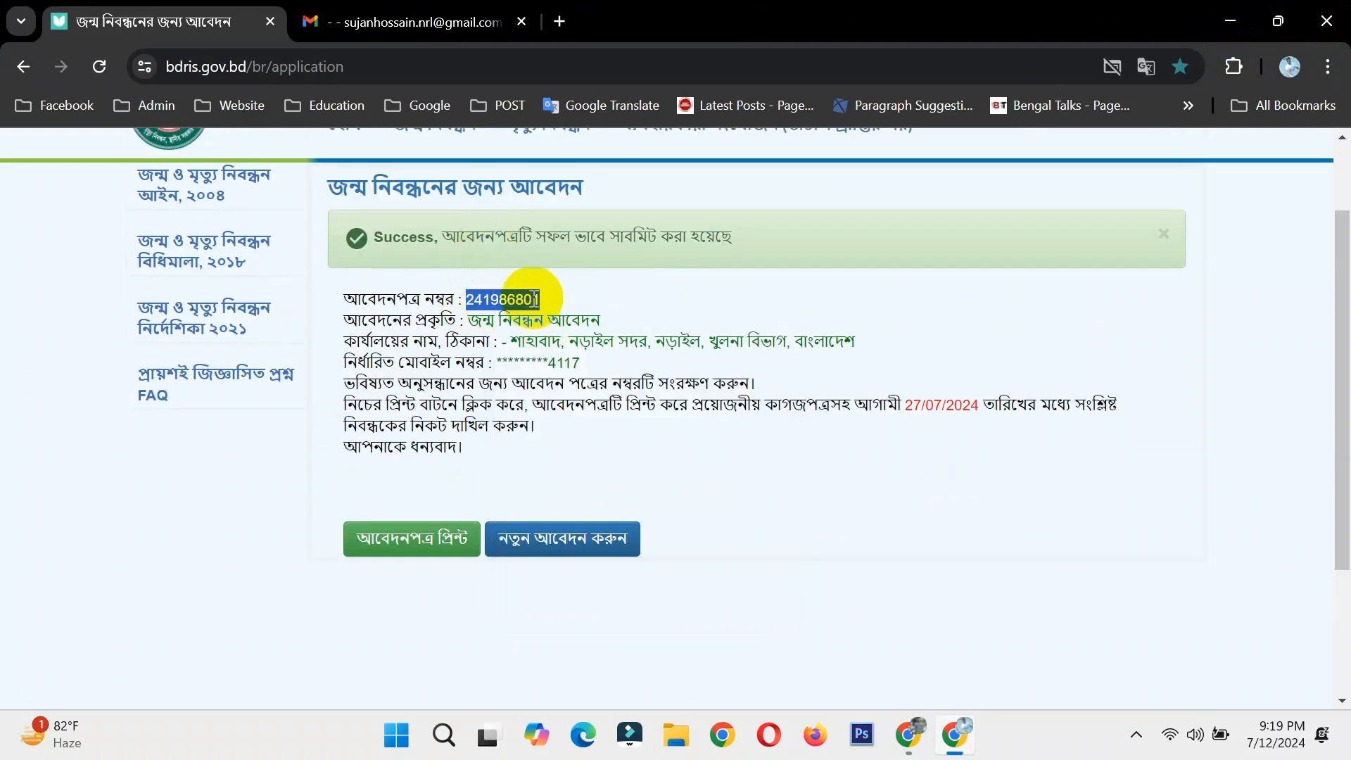
- Open the জন্ম নিবন্ধন আবেদন পত্র প্রিন্ট page in a new tab and switch to it
scroll(507, 282, "up", 2)
mouse_move(452, 229)
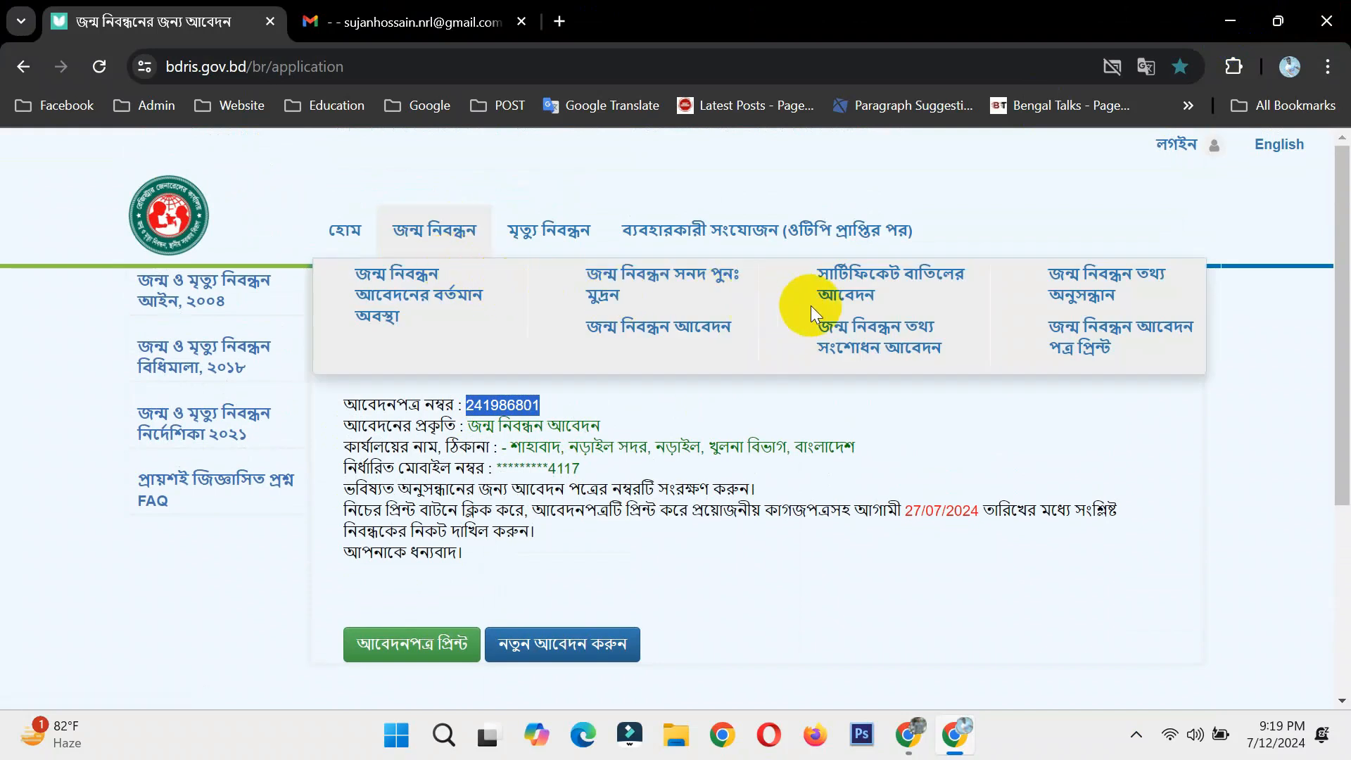
right_click(1079, 348)
left_click(1019, 354)
left_click(450, 10)
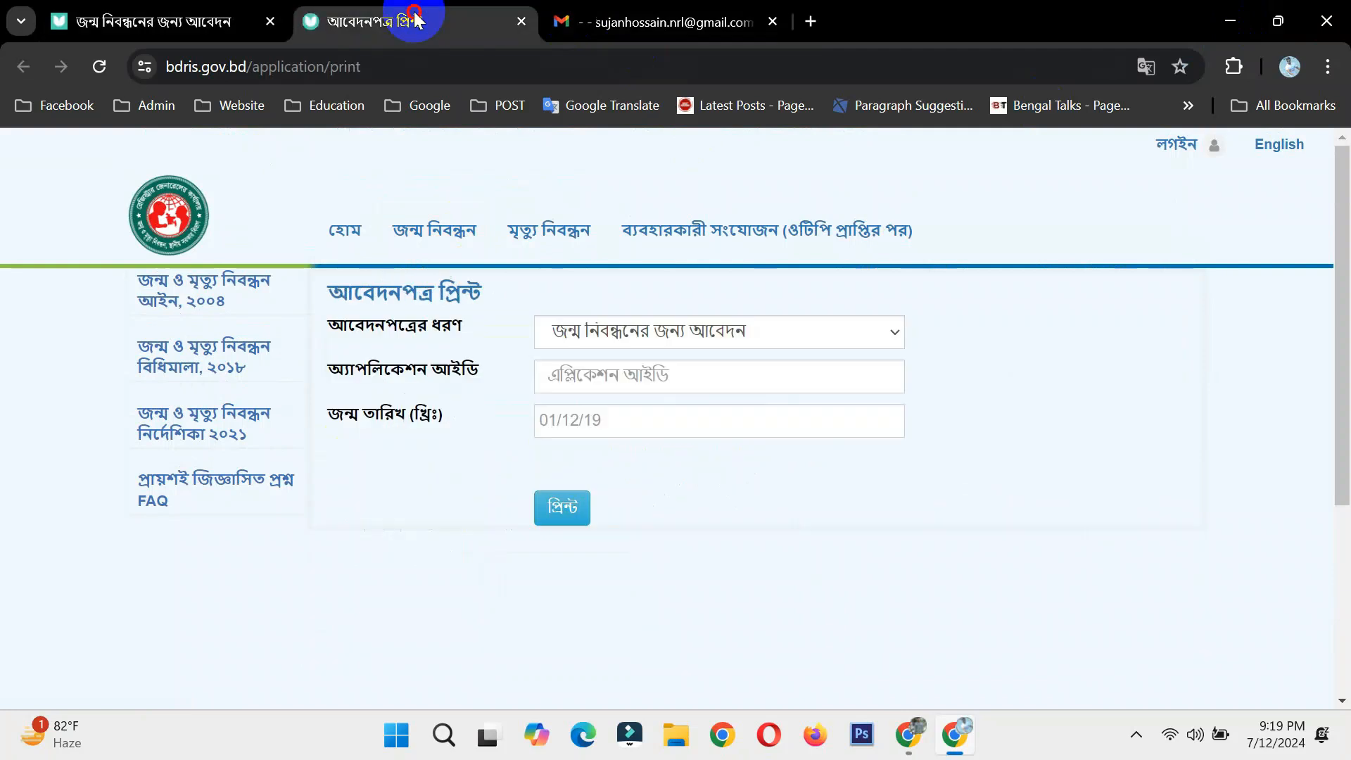
- Choose জন্ম নিবন্ধনের জন্য আবেদন as the application type in the print form and paste the copied application number as the application ID
left_click(639, 374)
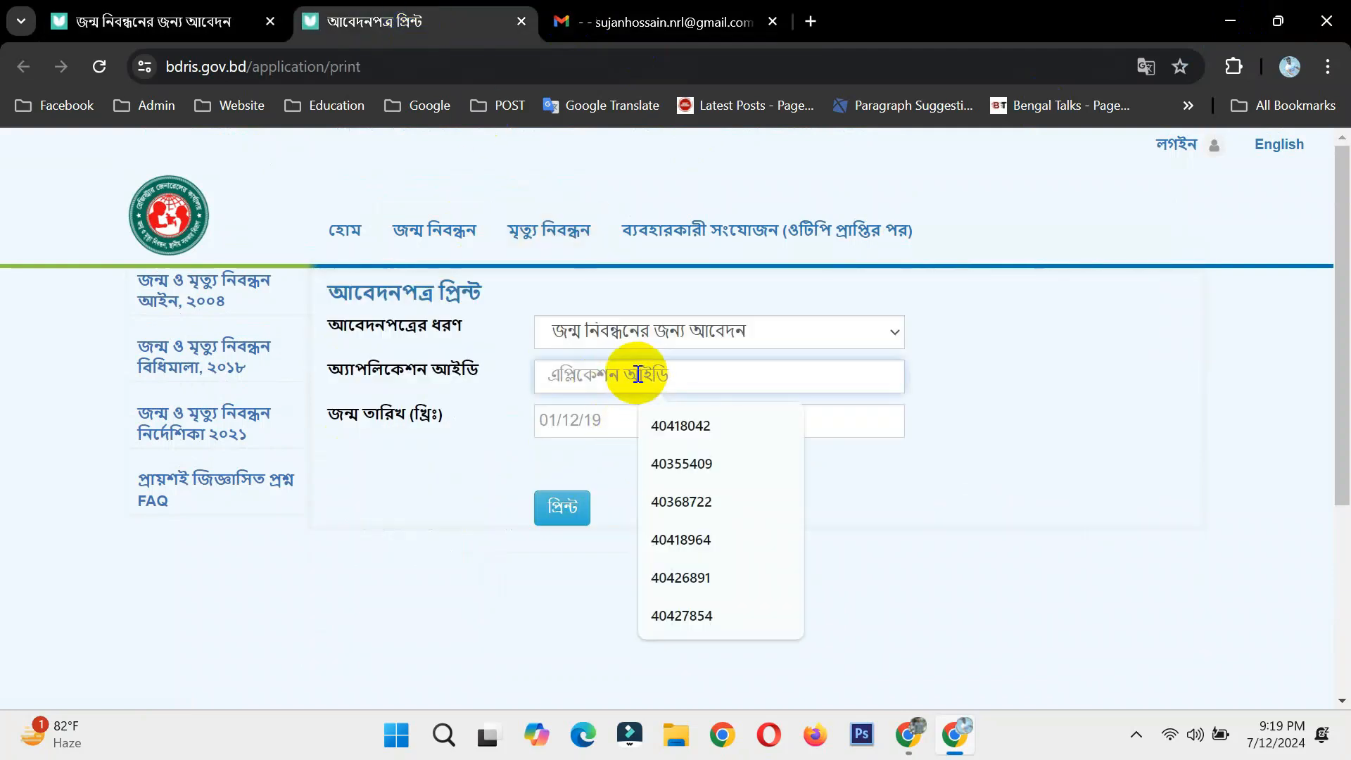
left_click(631, 333)
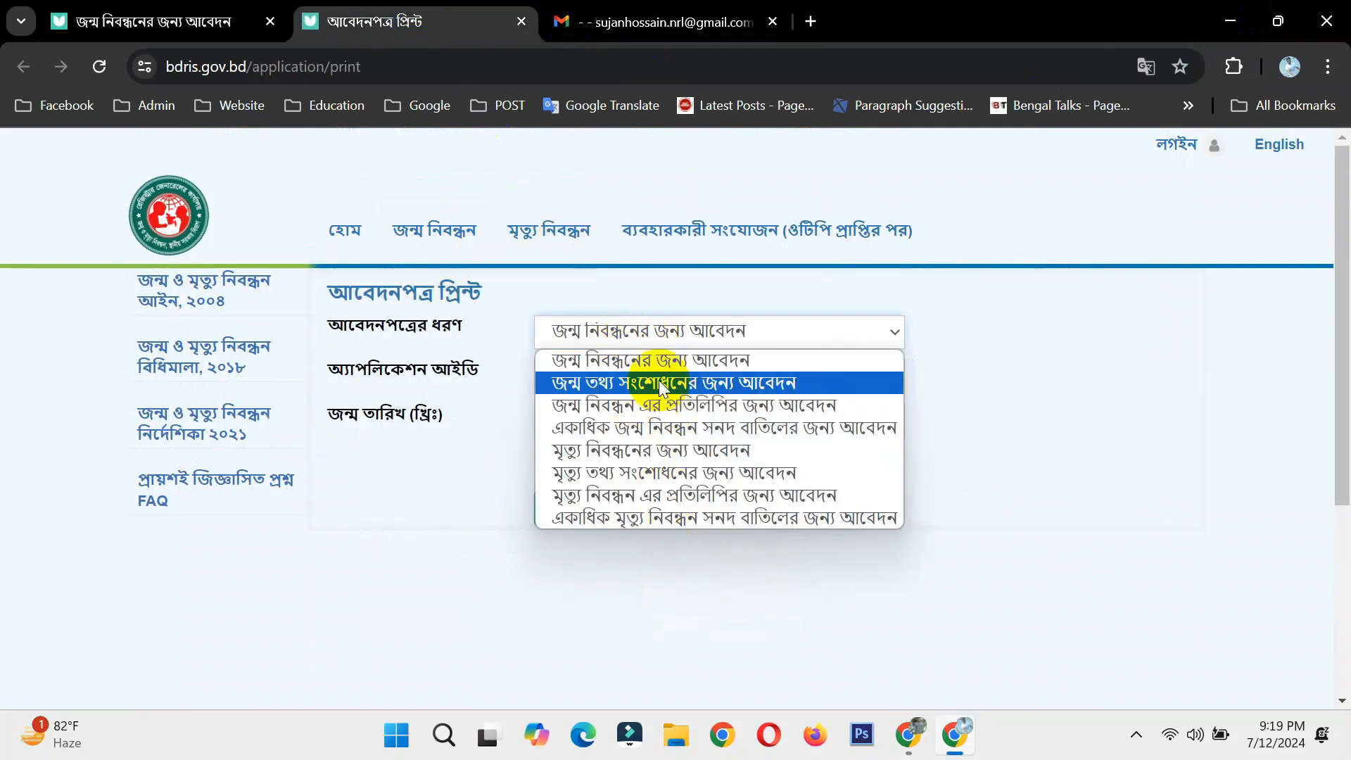
left_click(660, 363)
right_click(624, 377)
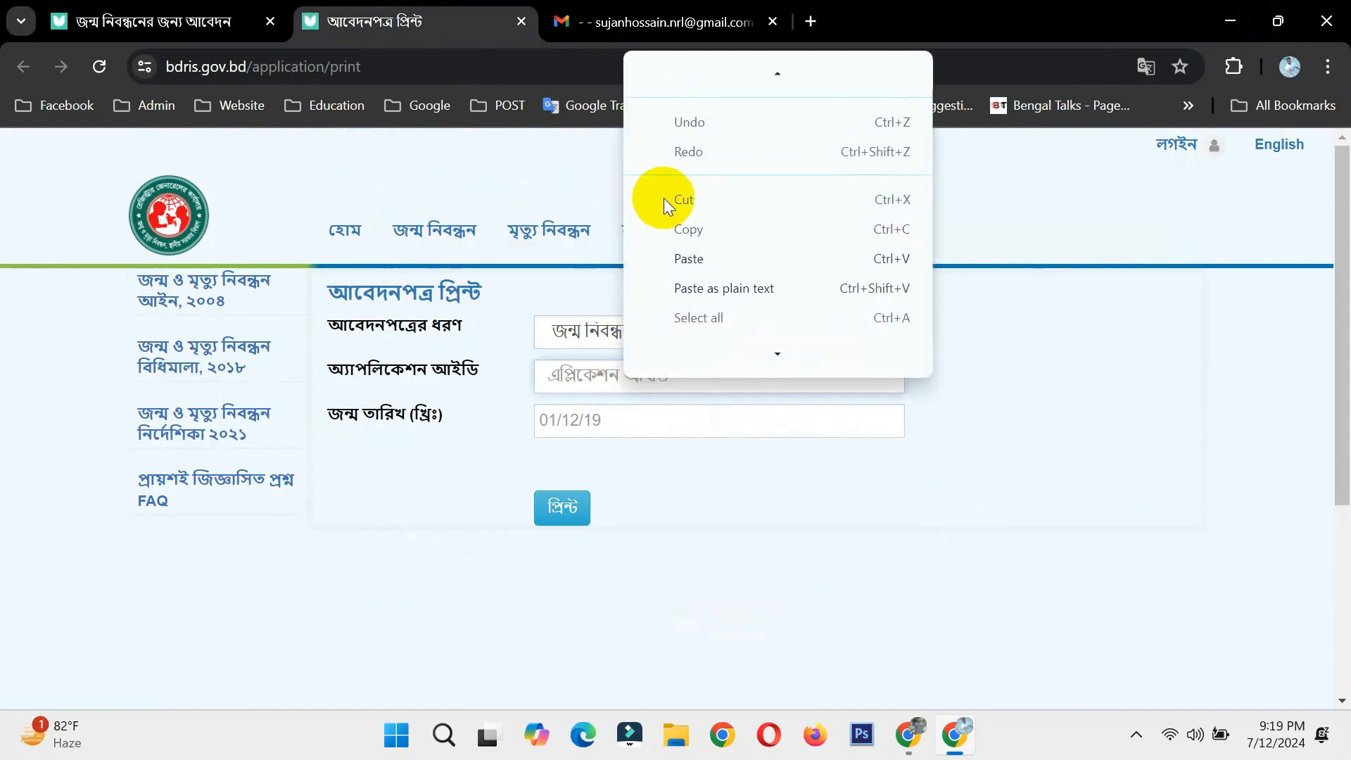
left_click(690, 259)
left_click(606, 413)
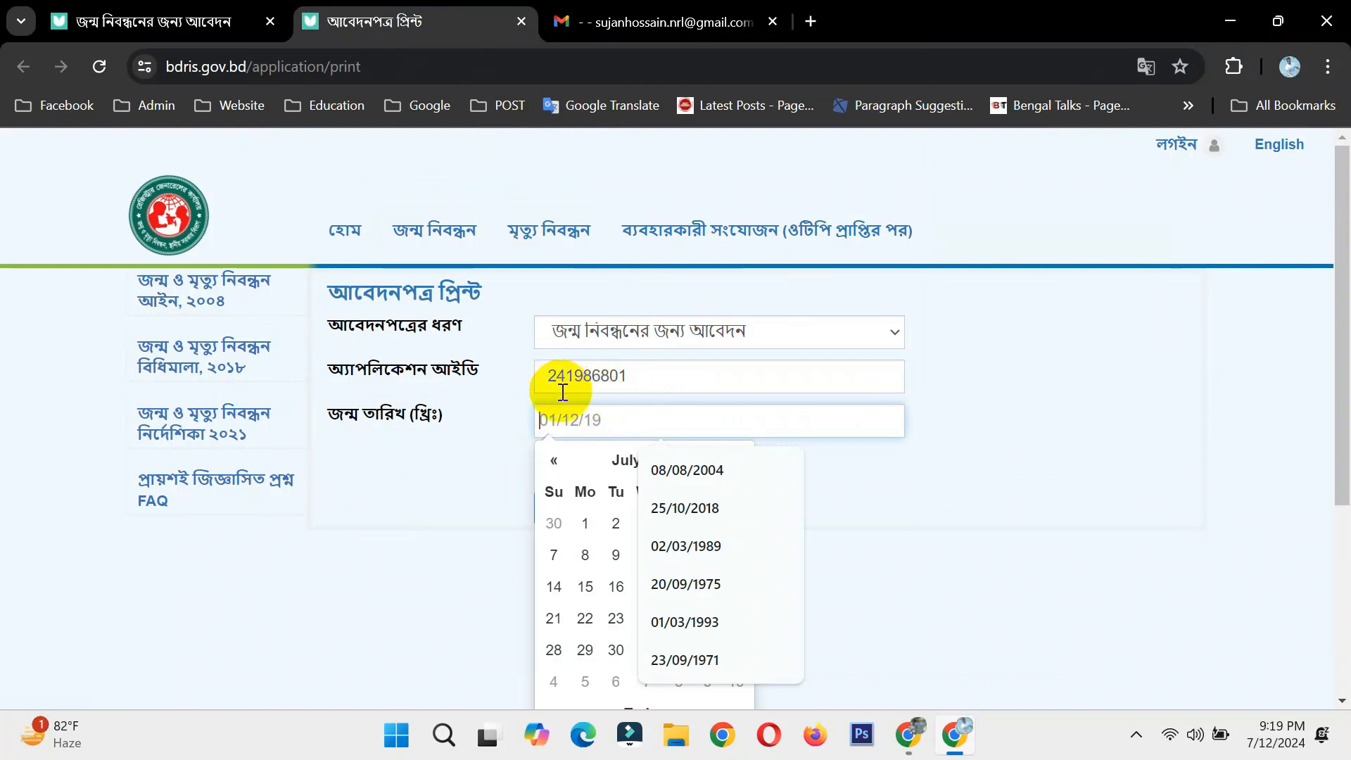
left_click(428, 462)
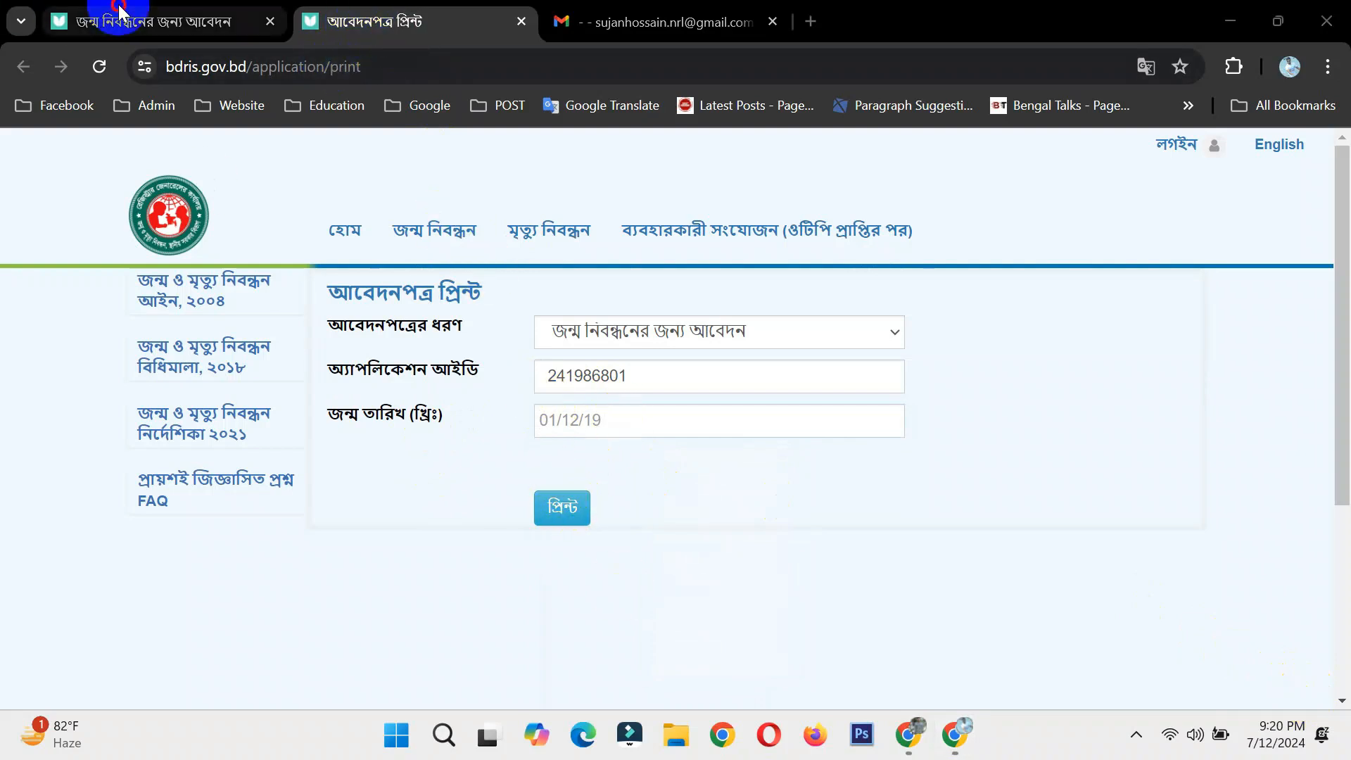
- Return to the submission confirmation, try again to print the application, inspect the maximized print window's address, and close that window
left_click(140, 22)
scroll(398, 521, "down", 1)
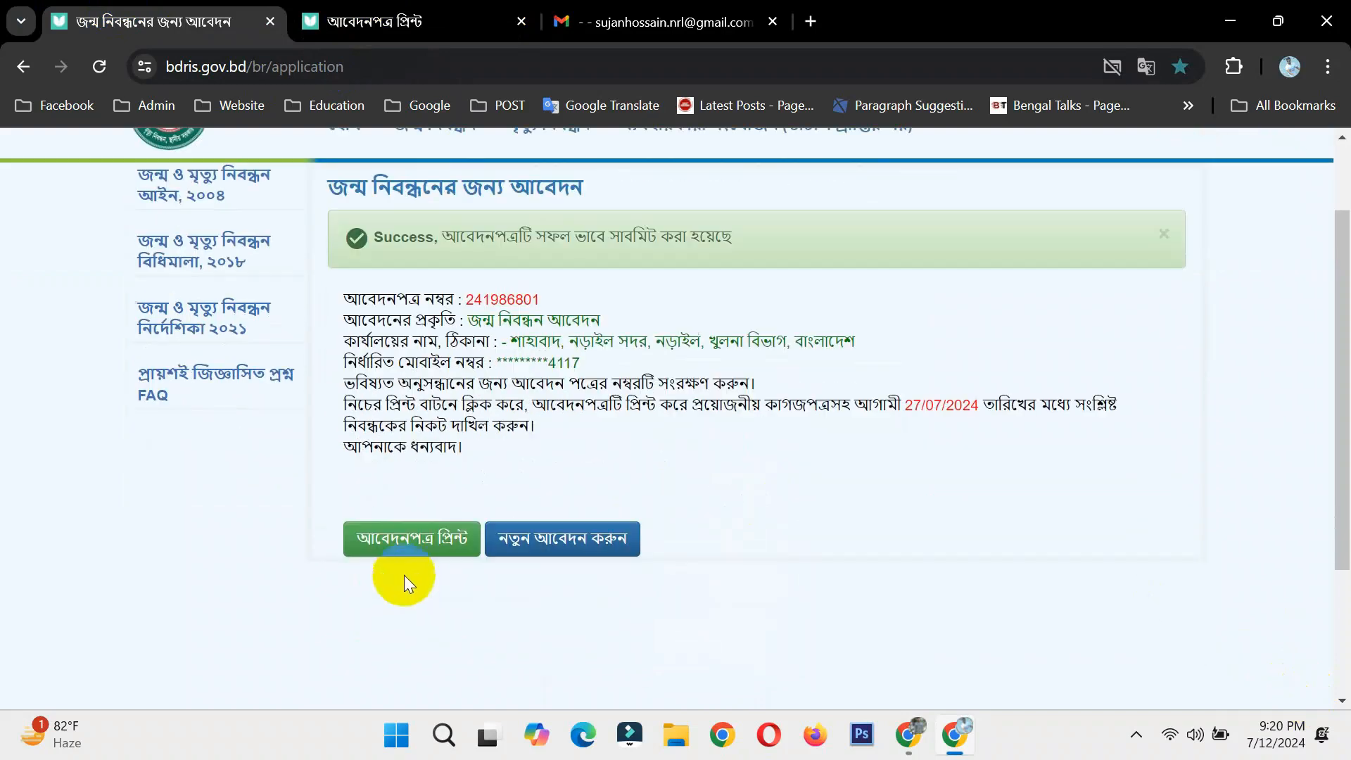
left_click(406, 554)
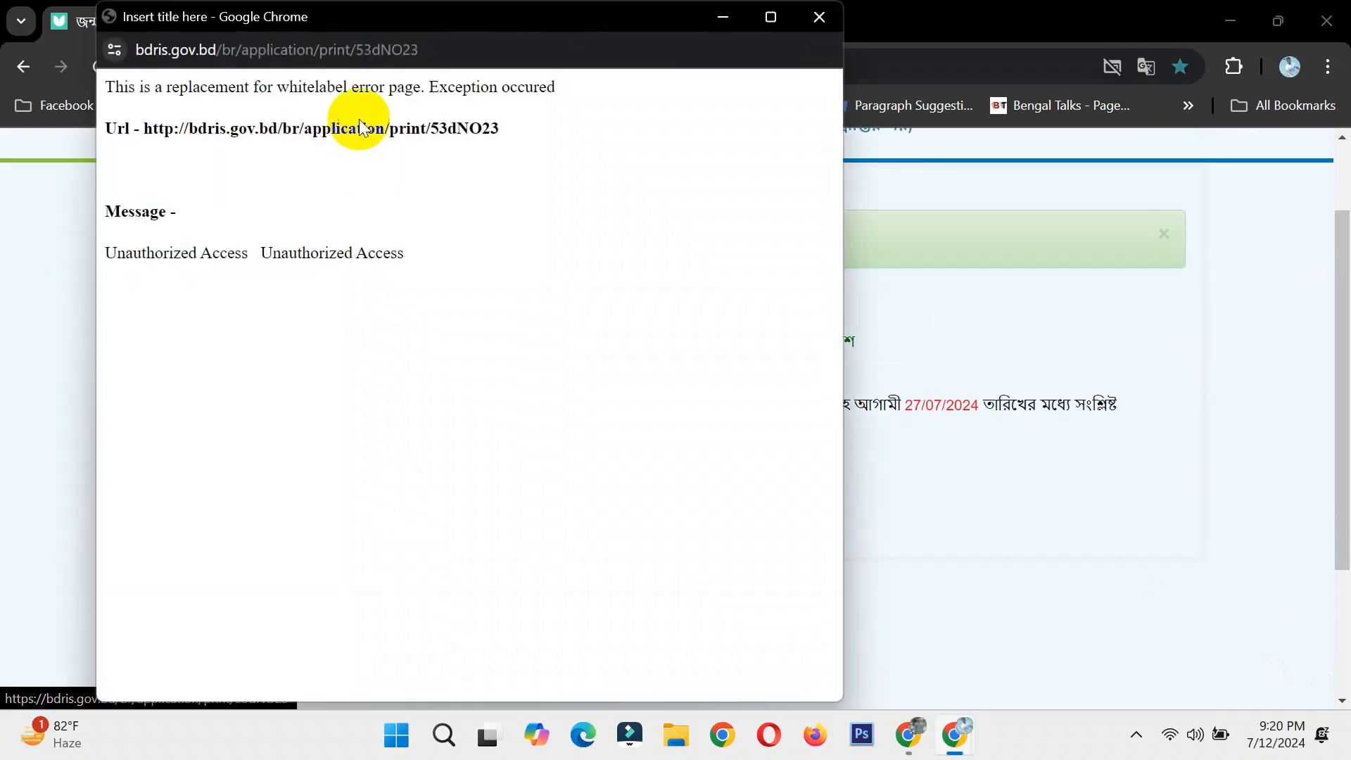
left_click(791, 18)
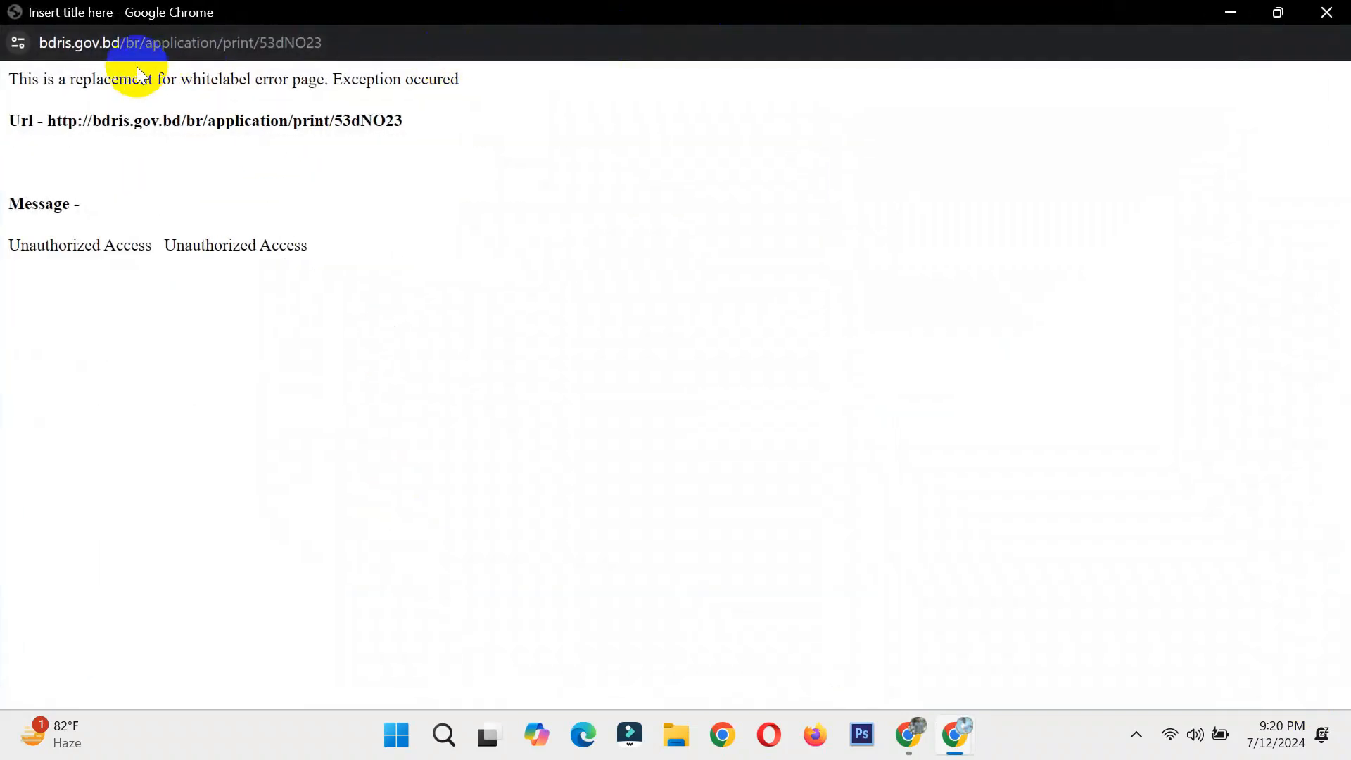
left_click(394, 44)
left_click(395, 47)
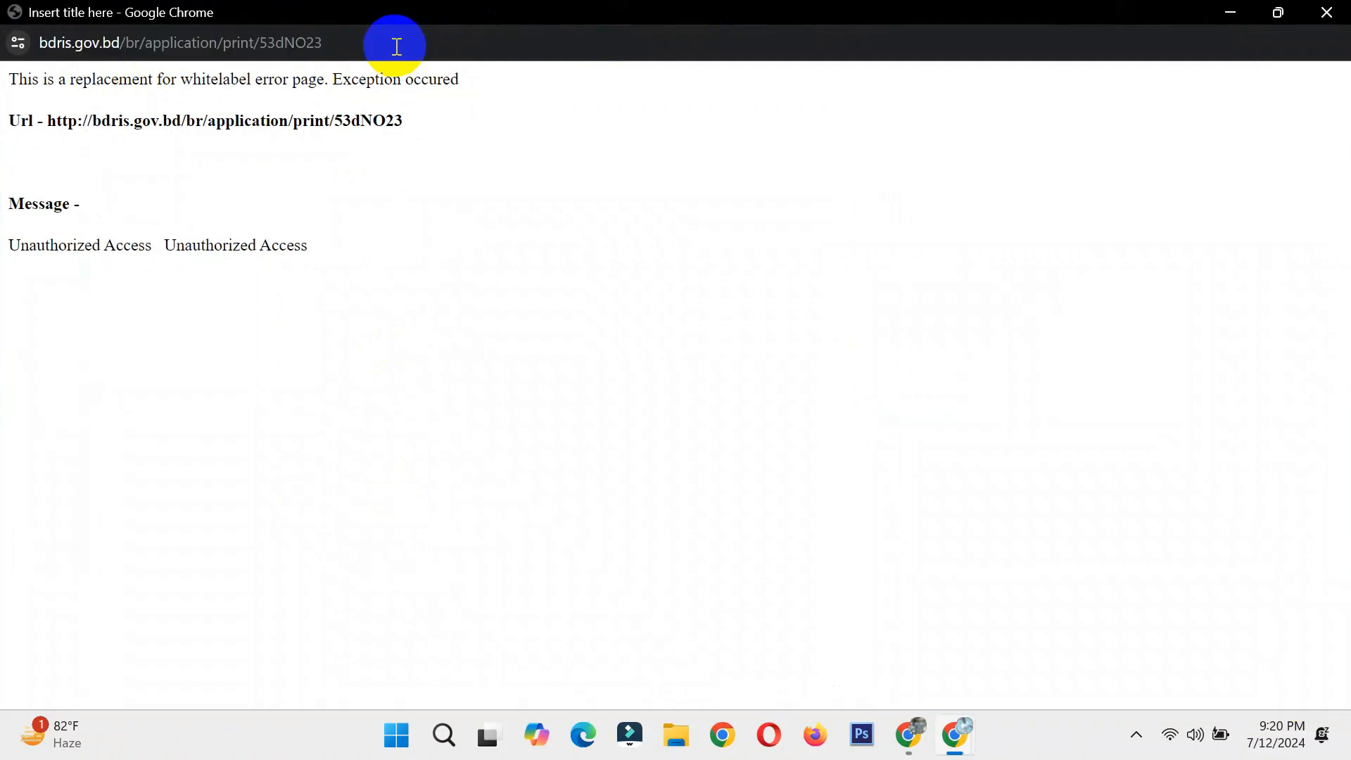
left_click(1327, 13)
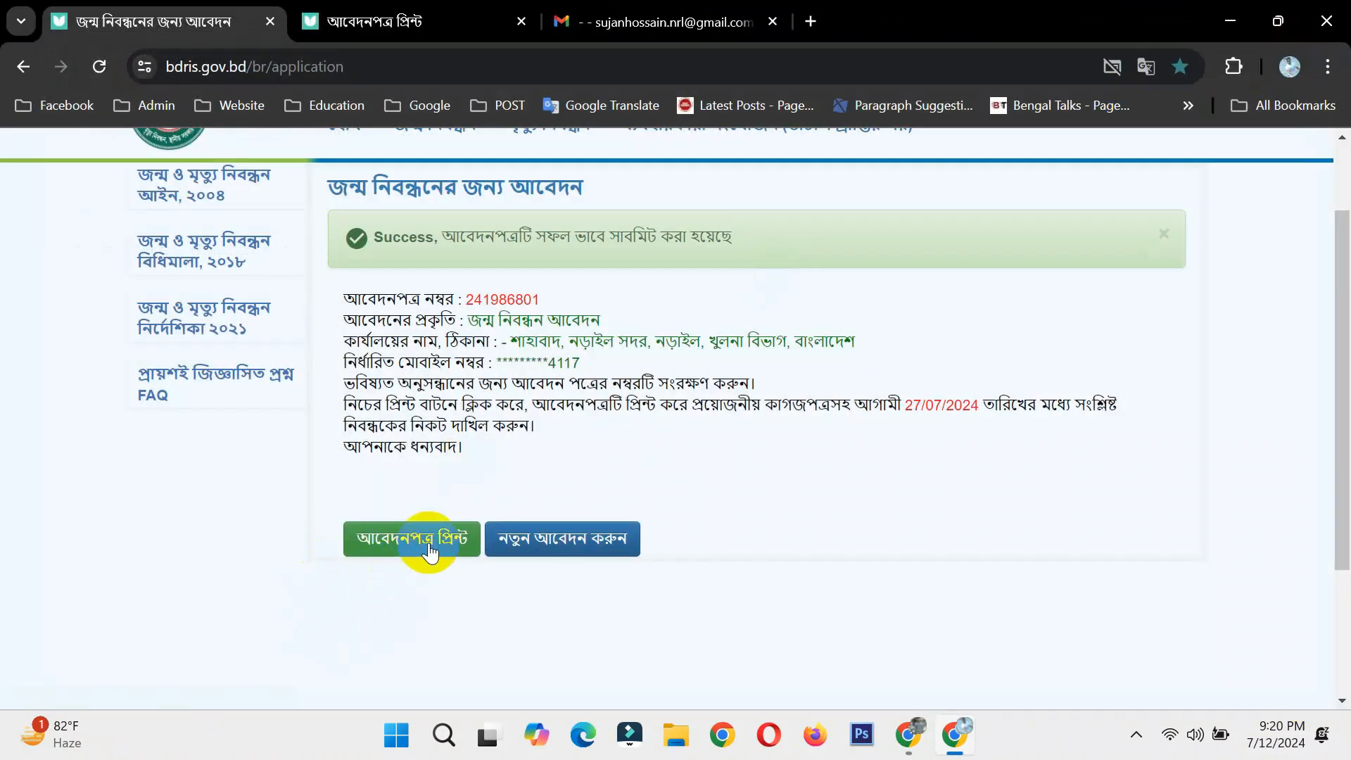